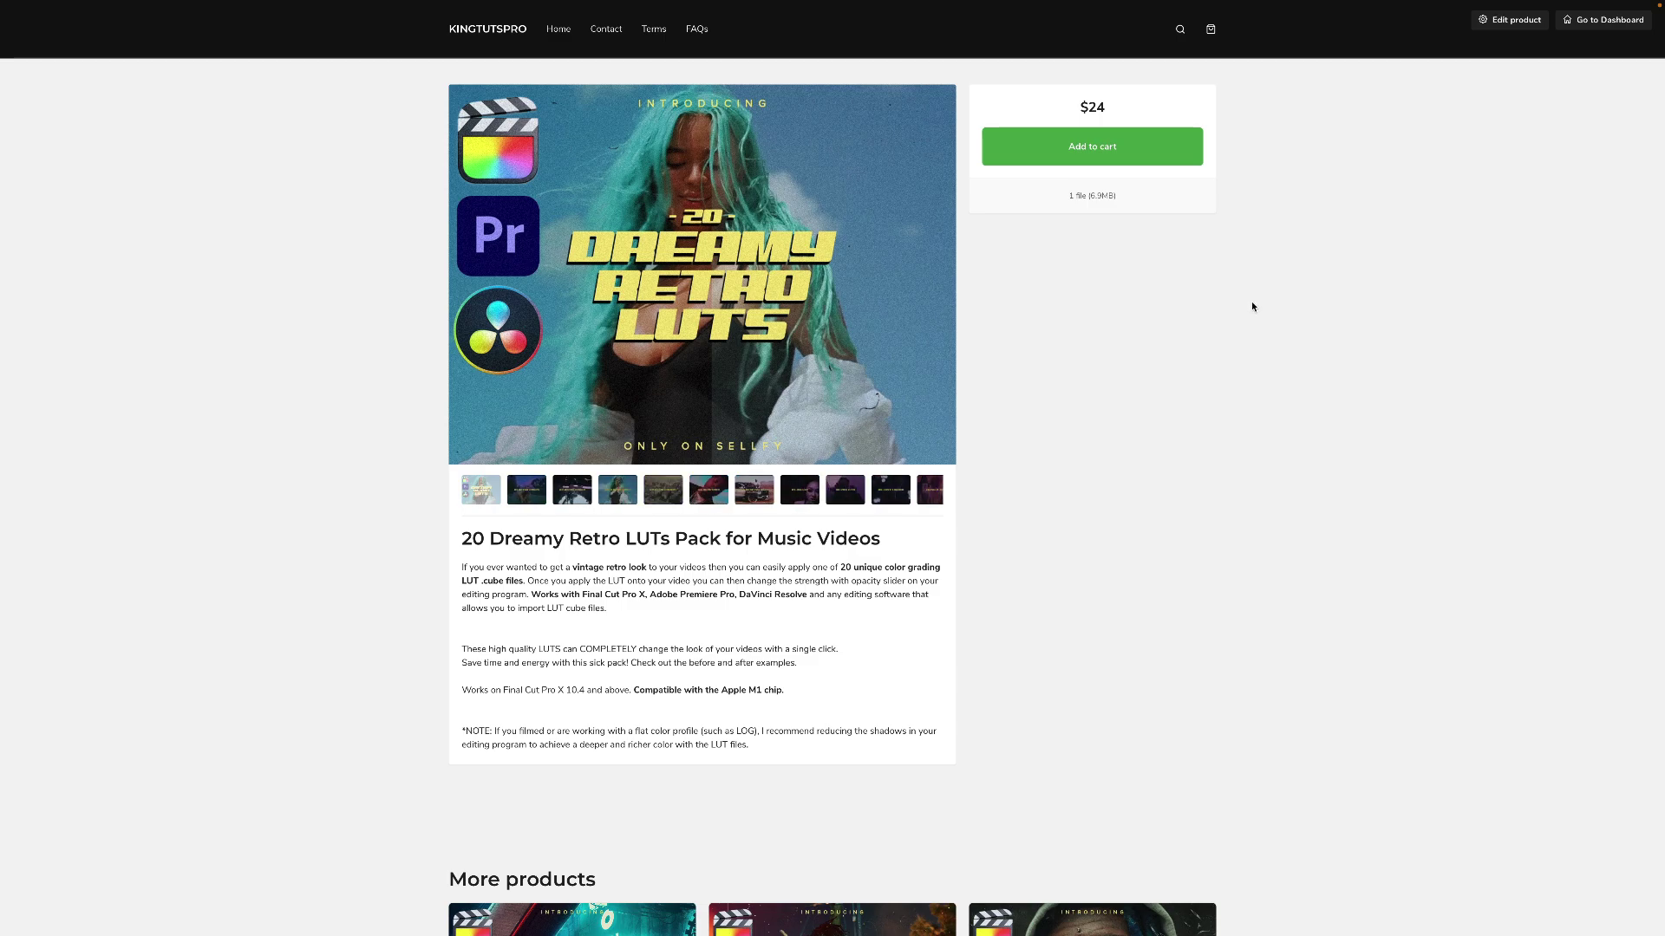
Page through the LUT preview slides, from After Hours through Sherbet and beyond
click(939, 276)
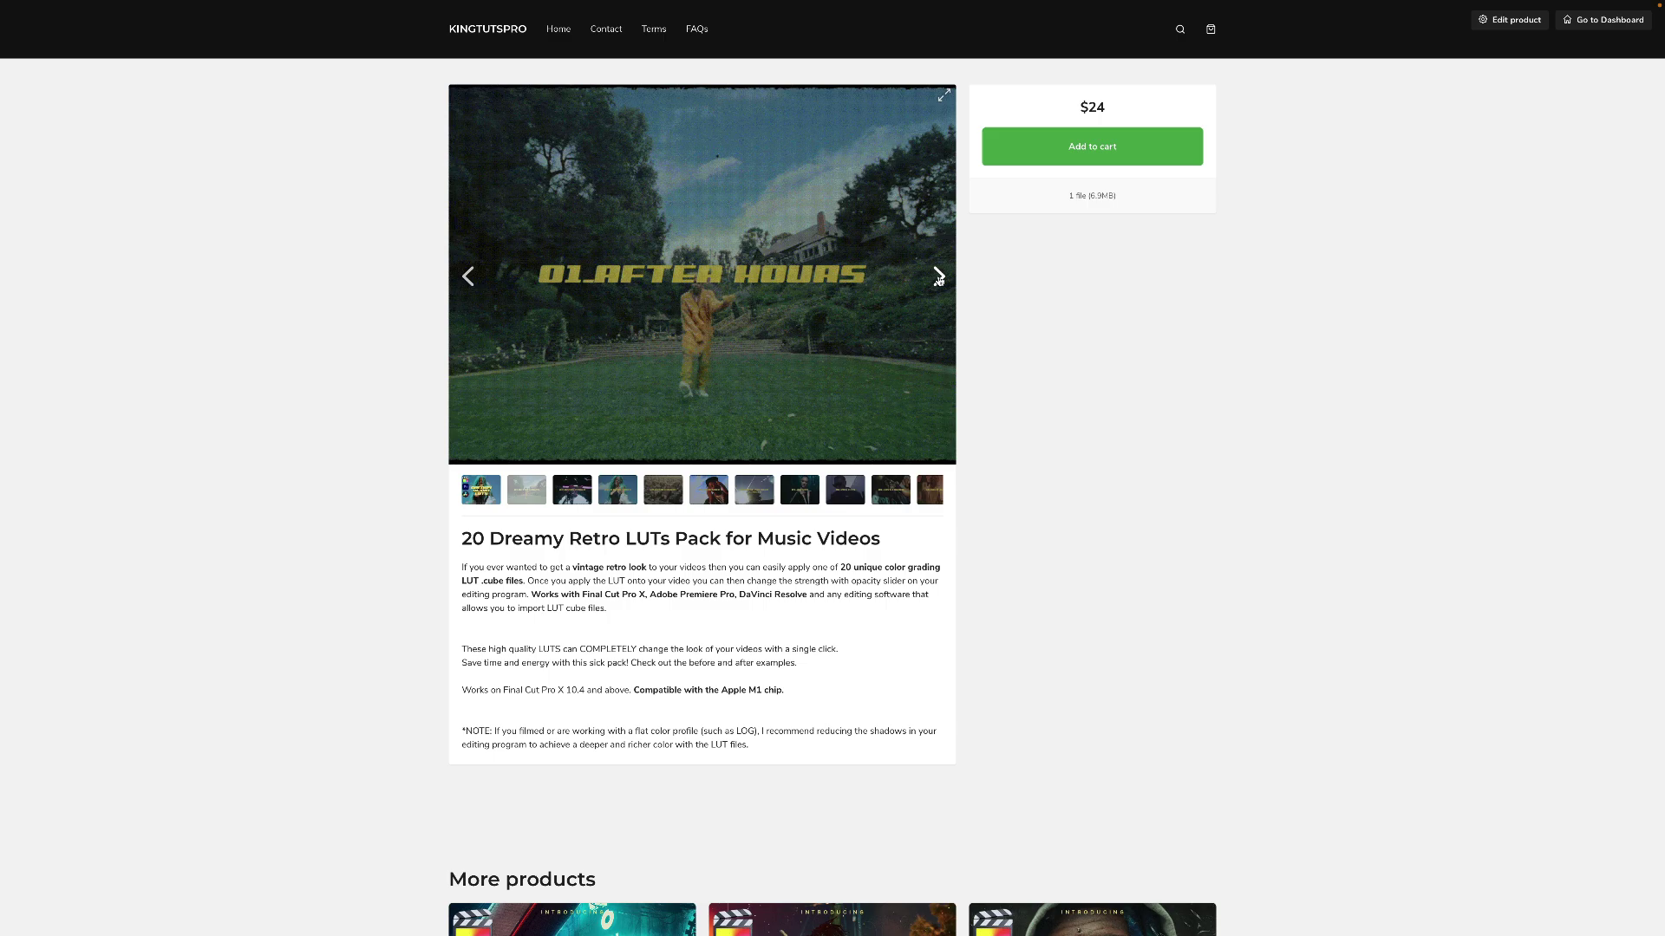
click(938, 277)
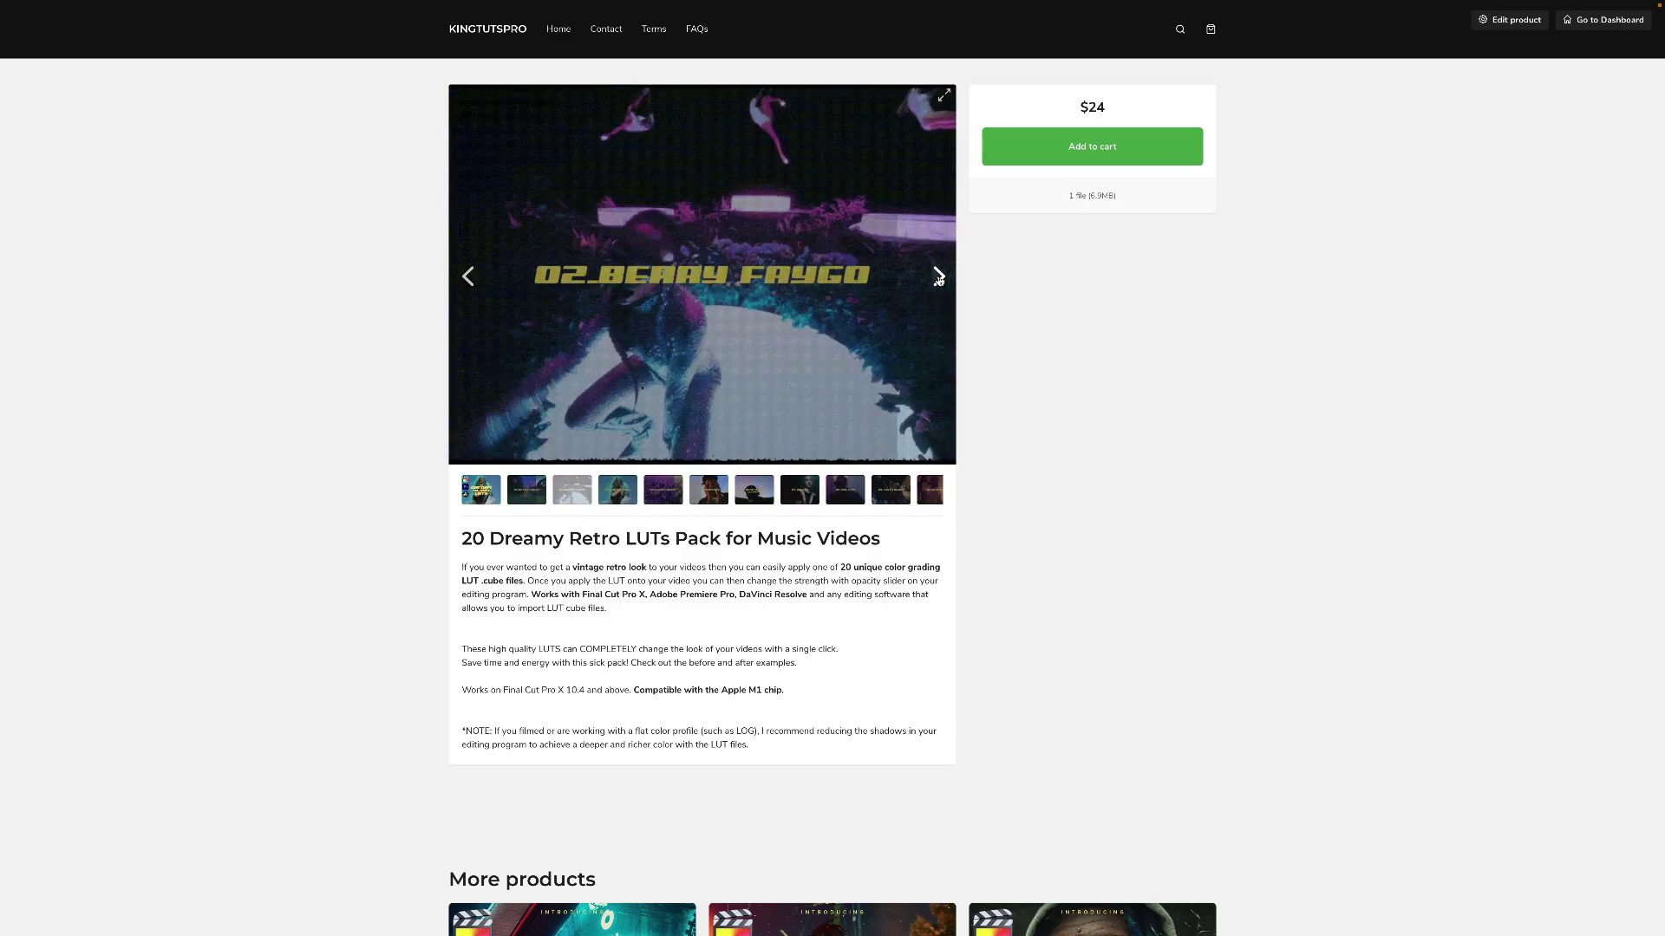
click(939, 277)
click(939, 276)
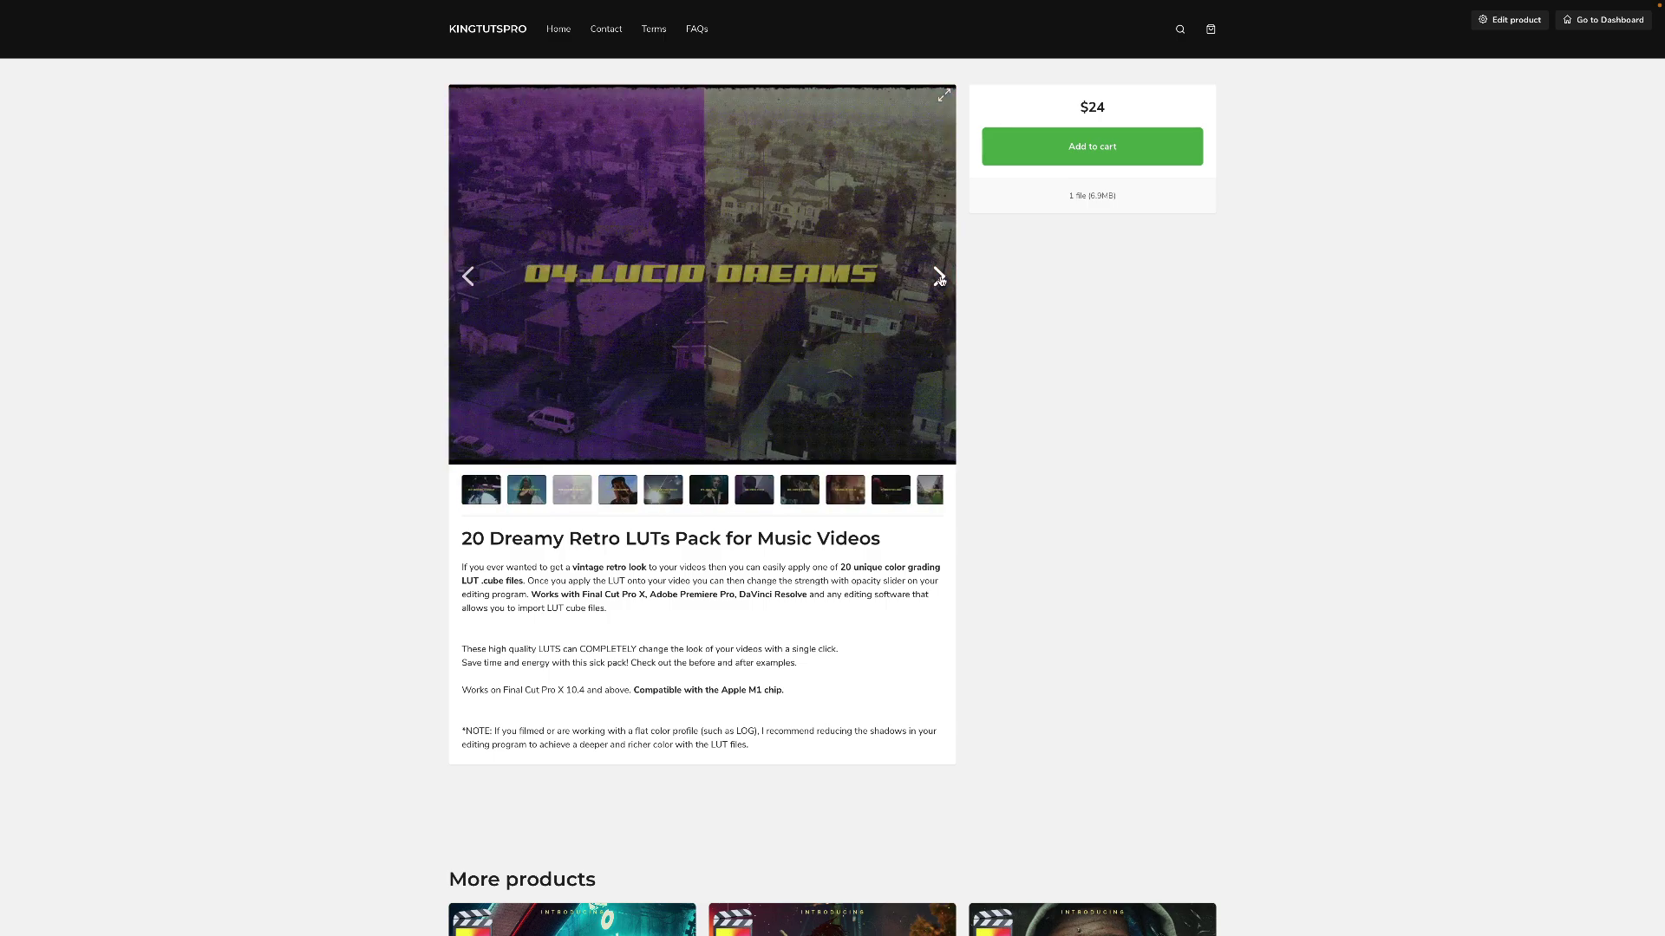
click(939, 276)
click(939, 276)
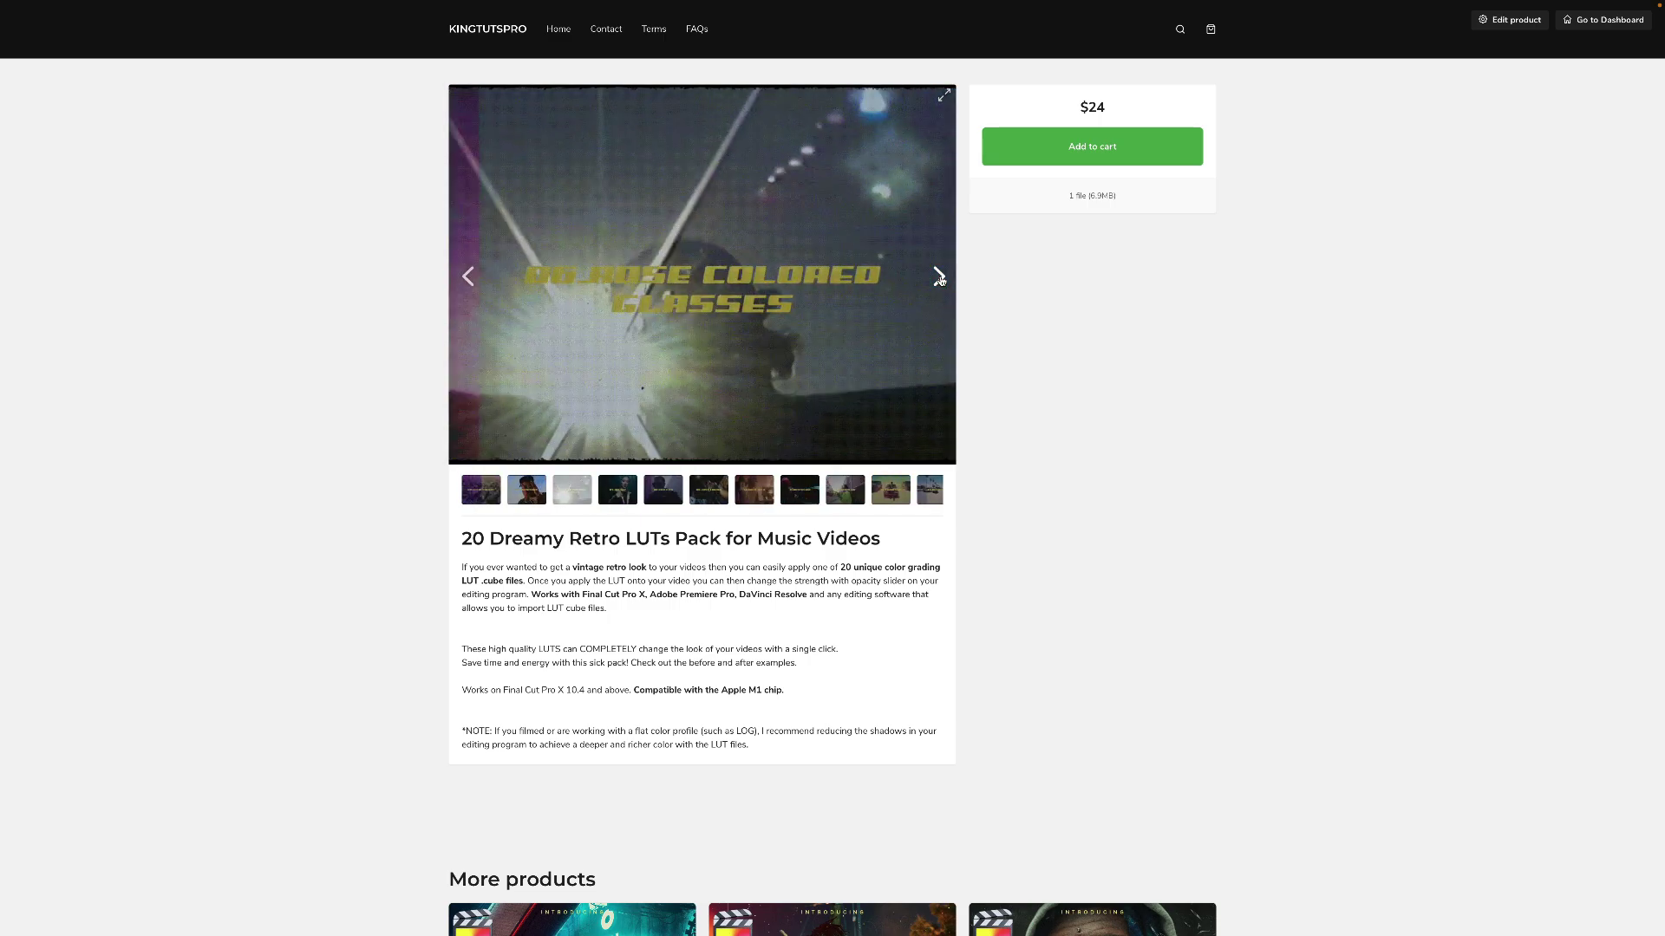
click(939, 277)
click(939, 276)
click(939, 277)
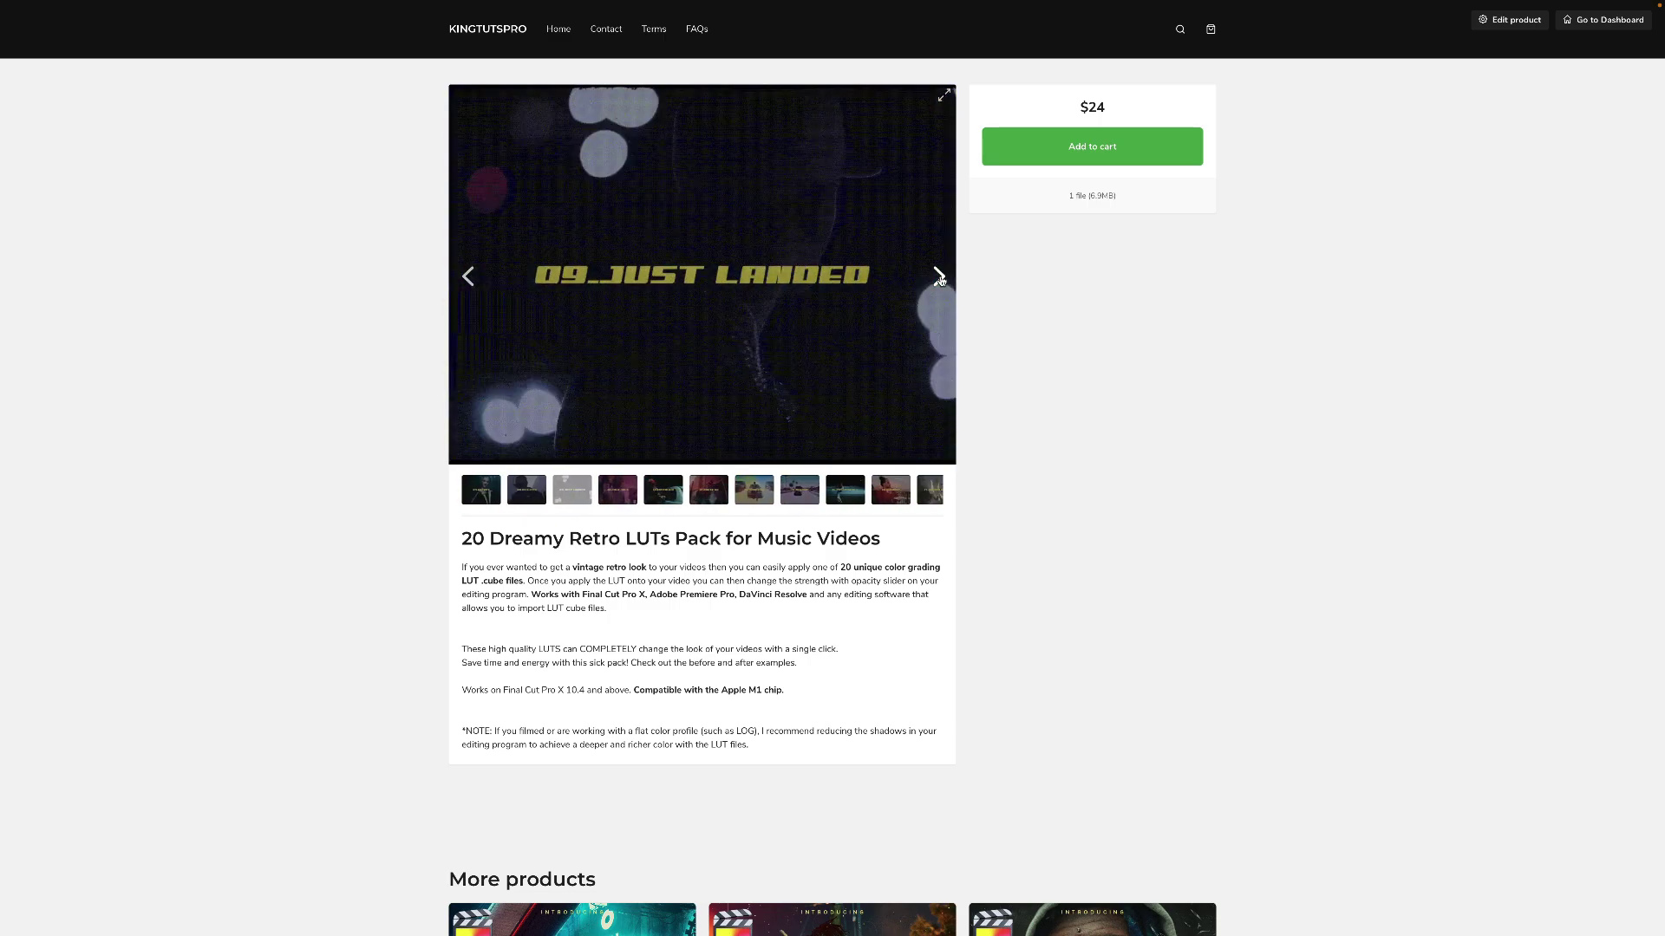
click(939, 276)
click(939, 277)
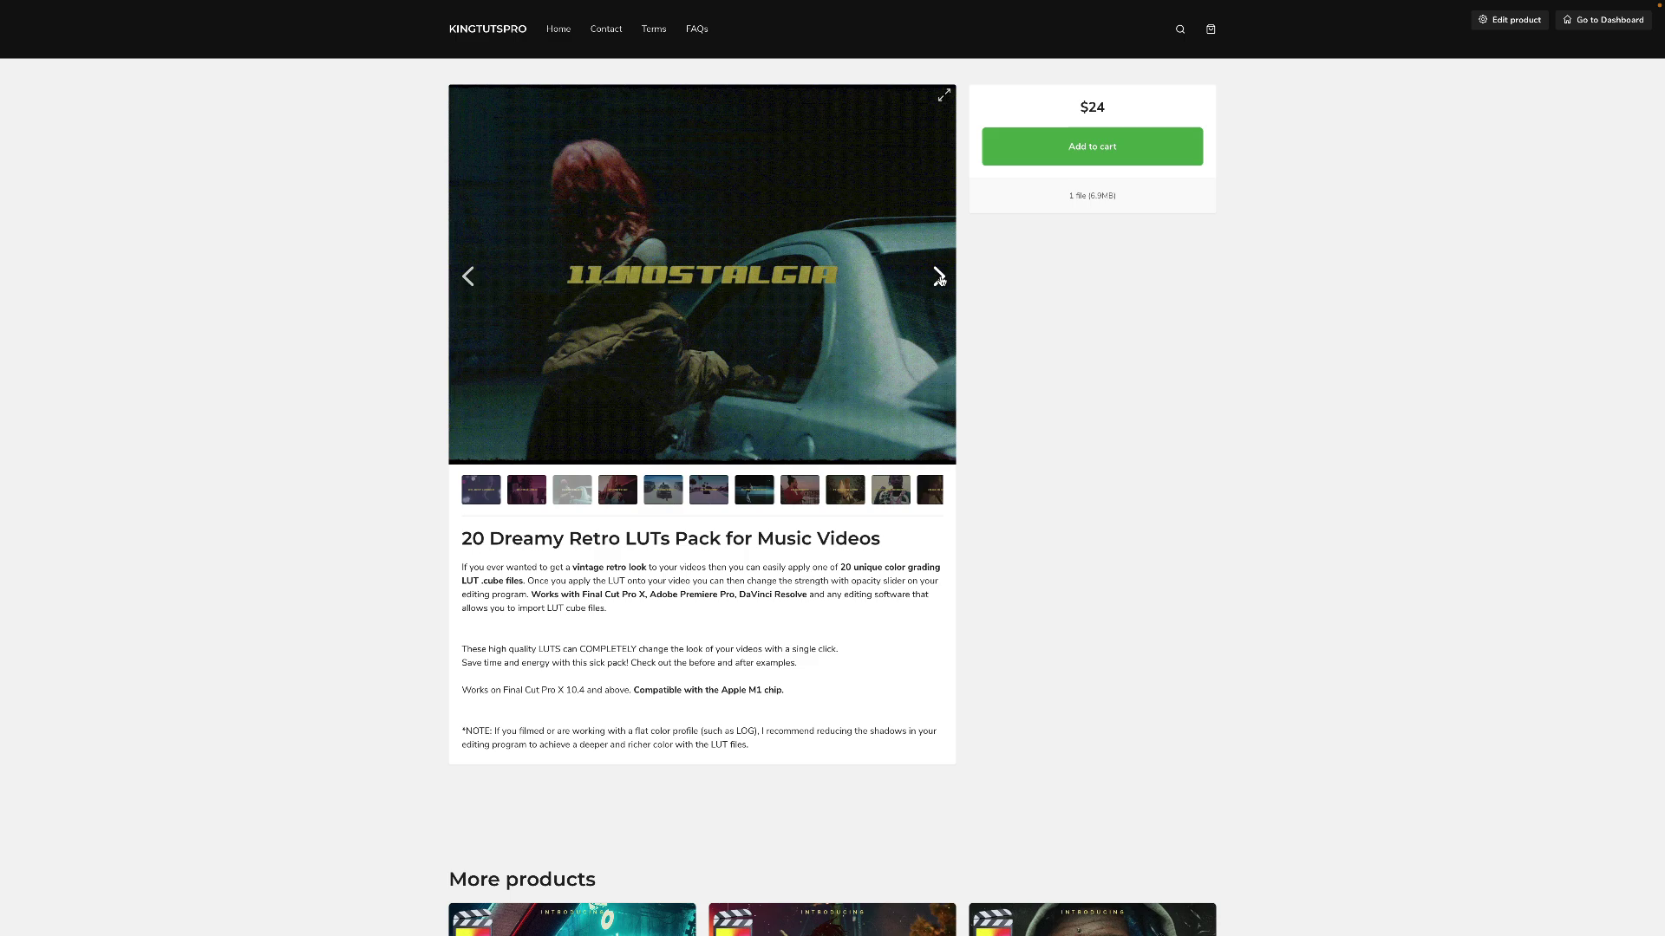
click(939, 277)
click(939, 277)
click(939, 276)
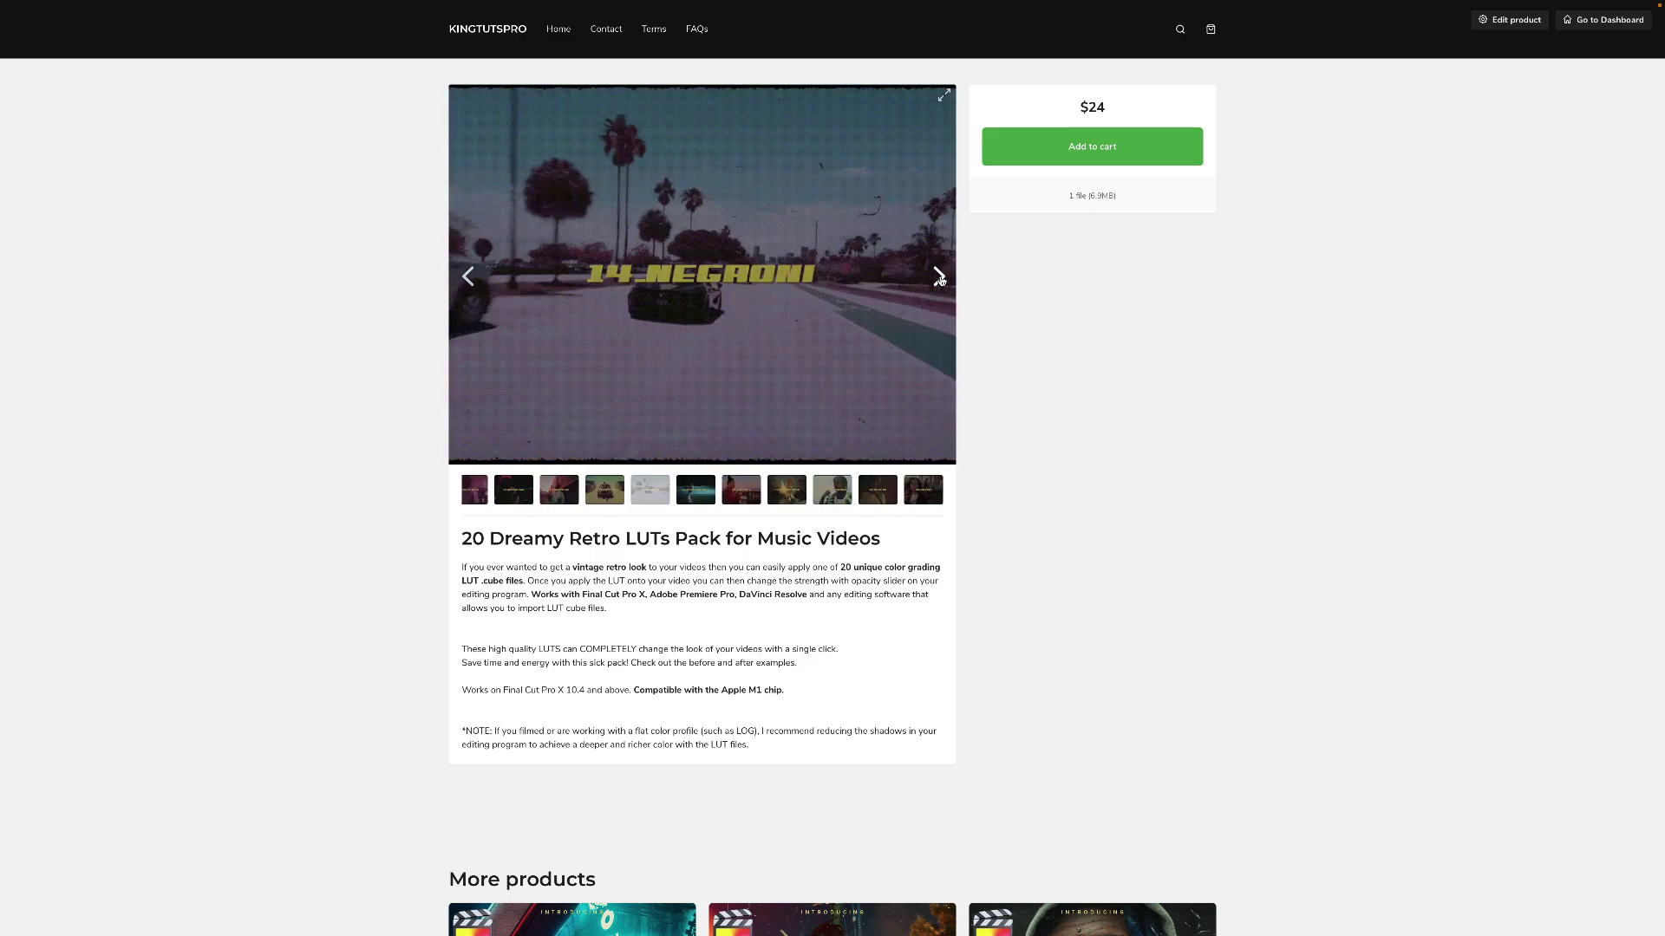
click(939, 276)
click(939, 277)
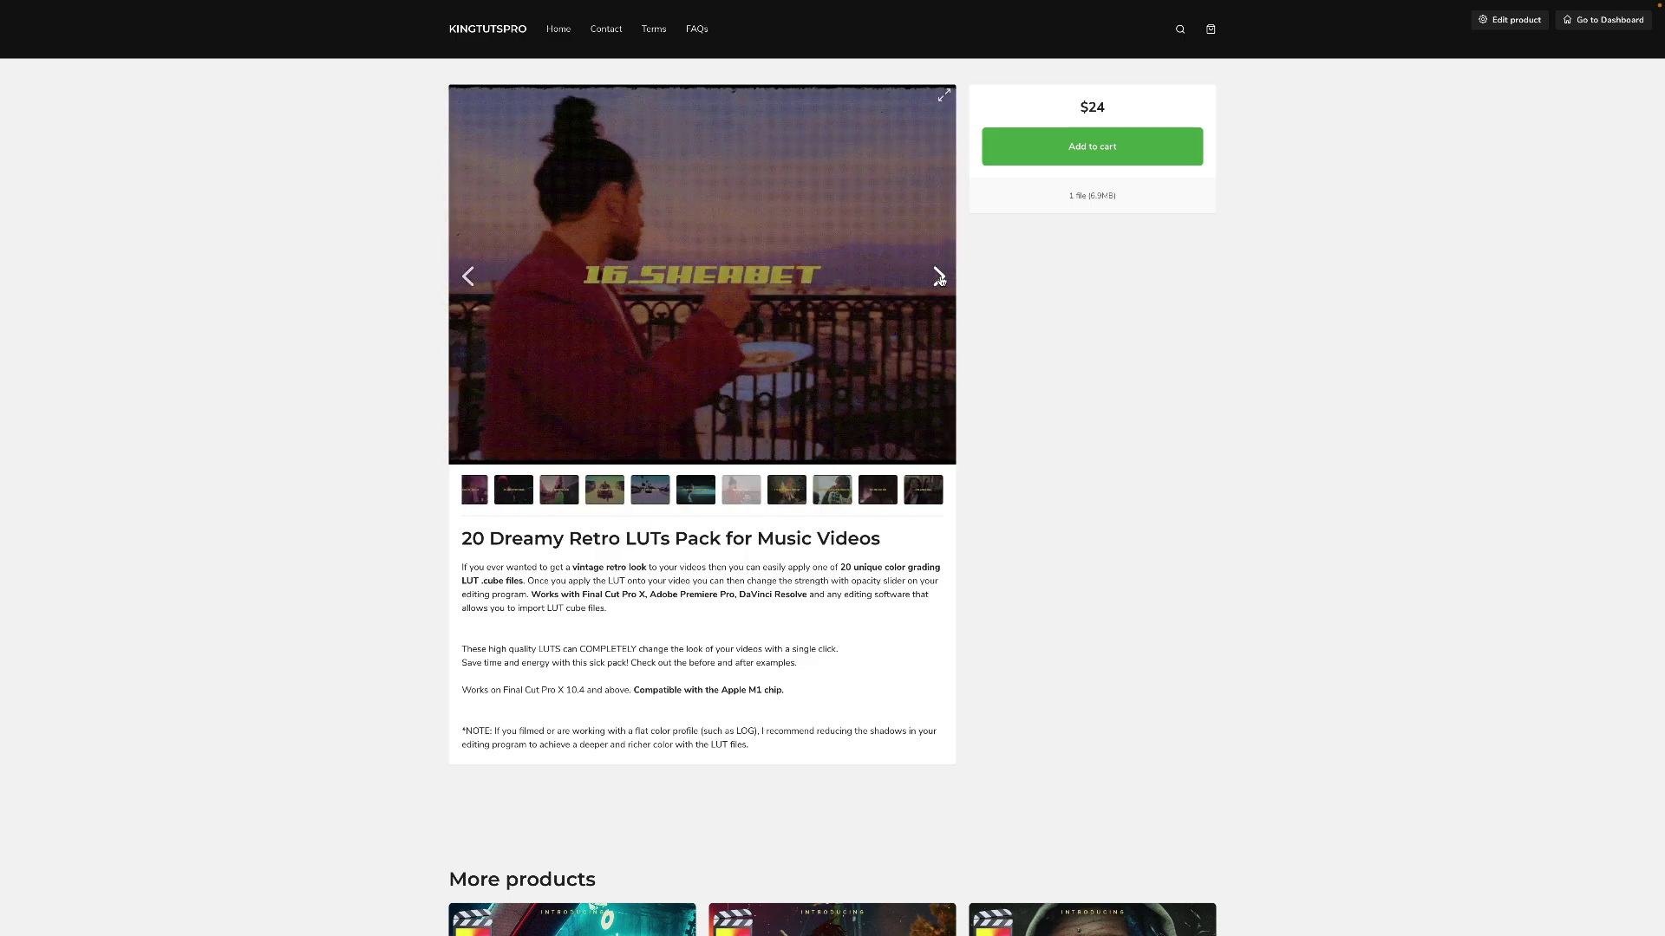
click(939, 276)
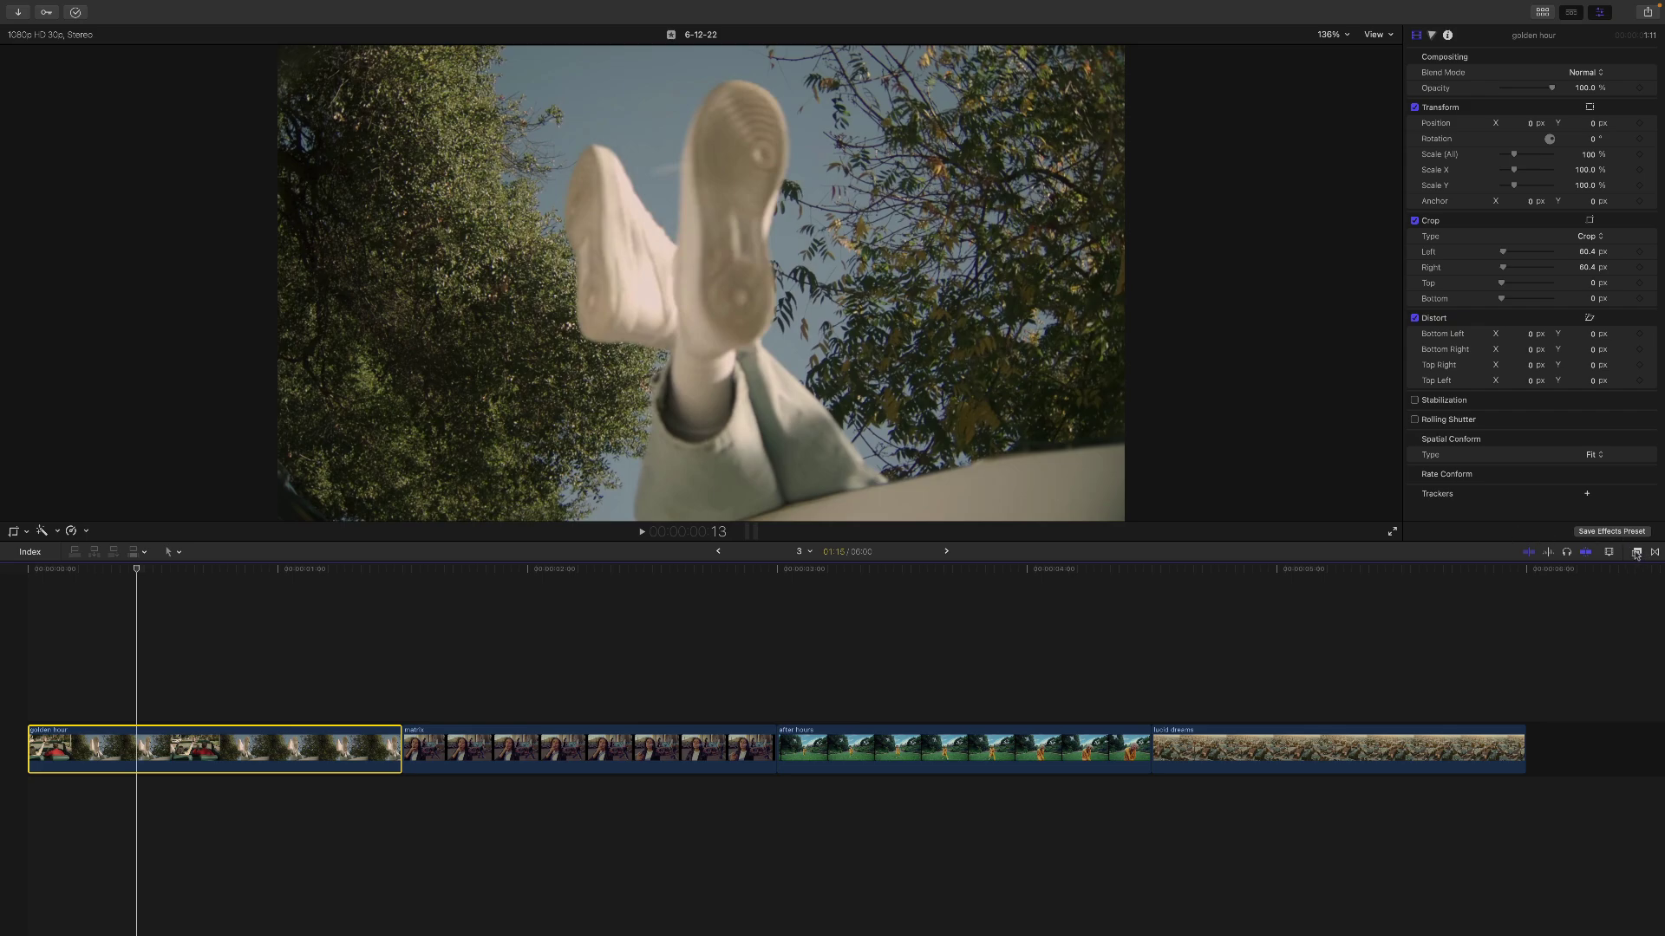
Apply the Custom LUT effect from the Color effects to the first golden hour clip
click(1636, 552)
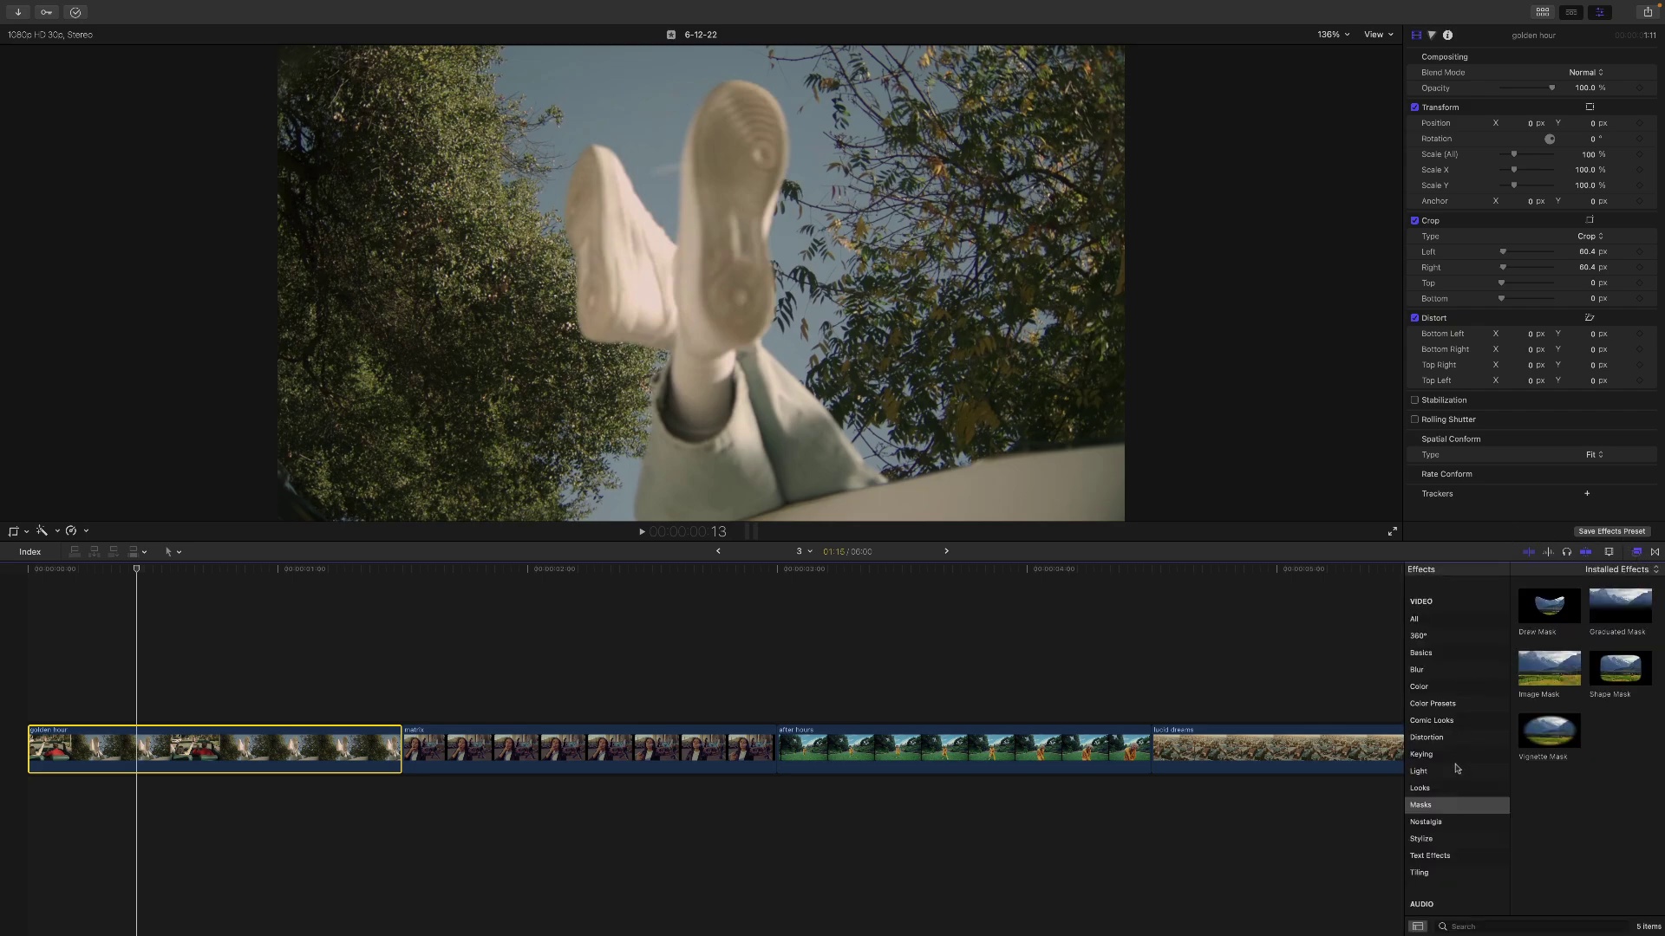
click(1420, 687)
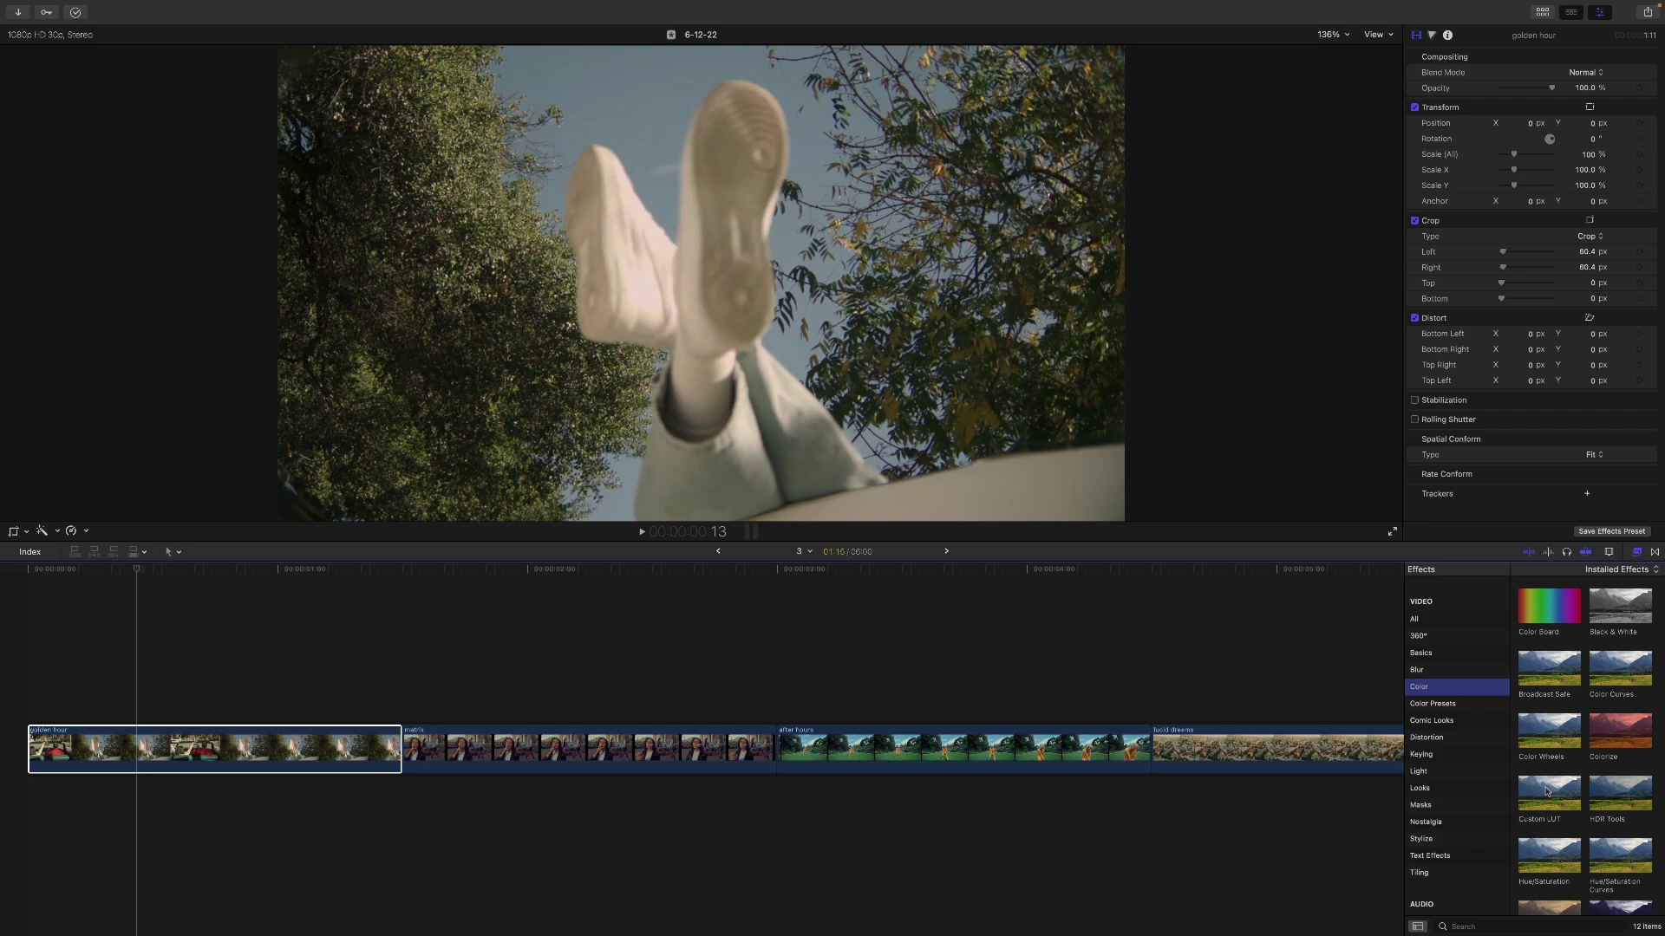
scroll(1544, 794, down, 1)
click(1545, 796)
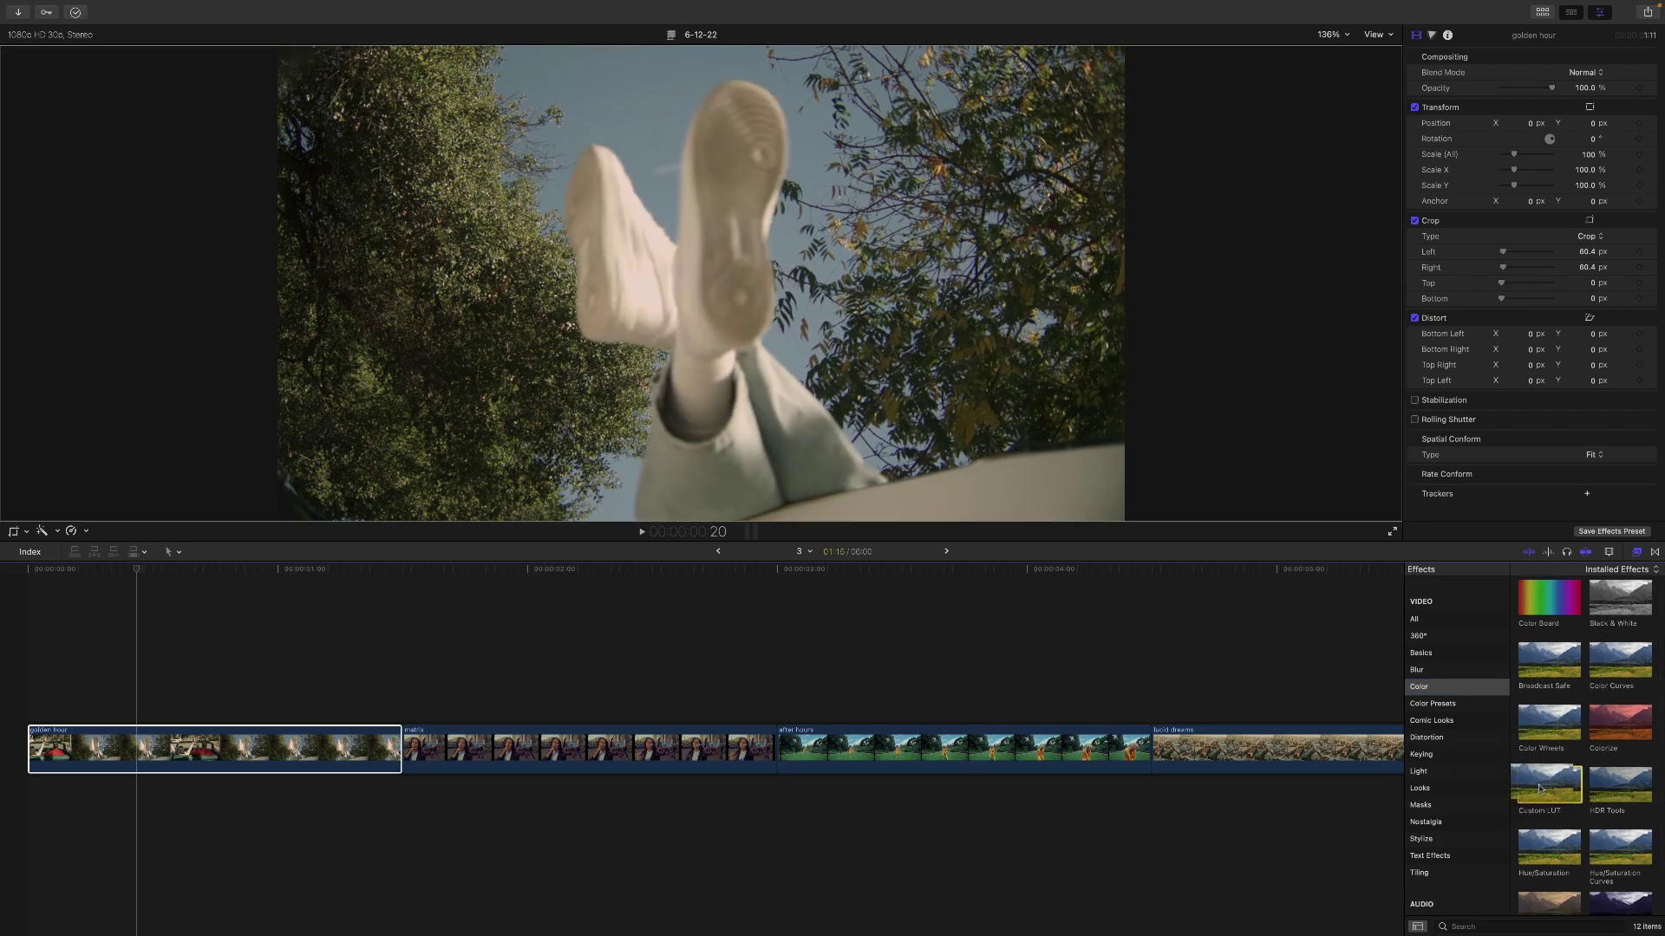
drag(1556, 793, 254, 751)
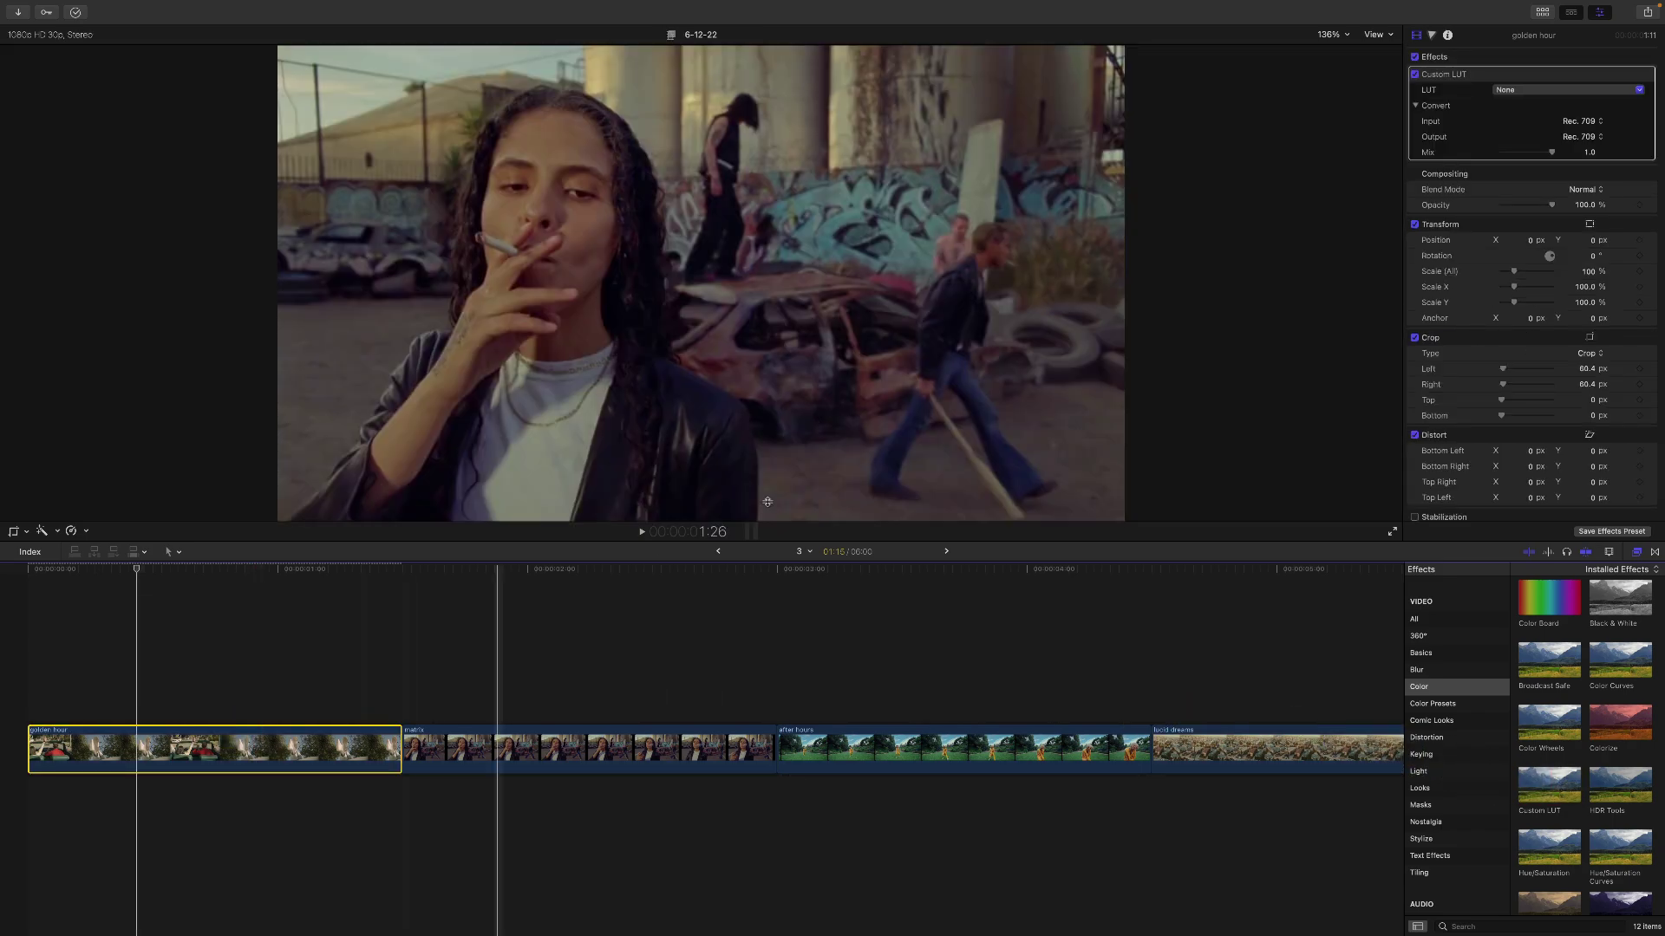
Browse for the retro LUT files from the Custom LUT pop-up, then reopen the LUT list
click(1517, 90)
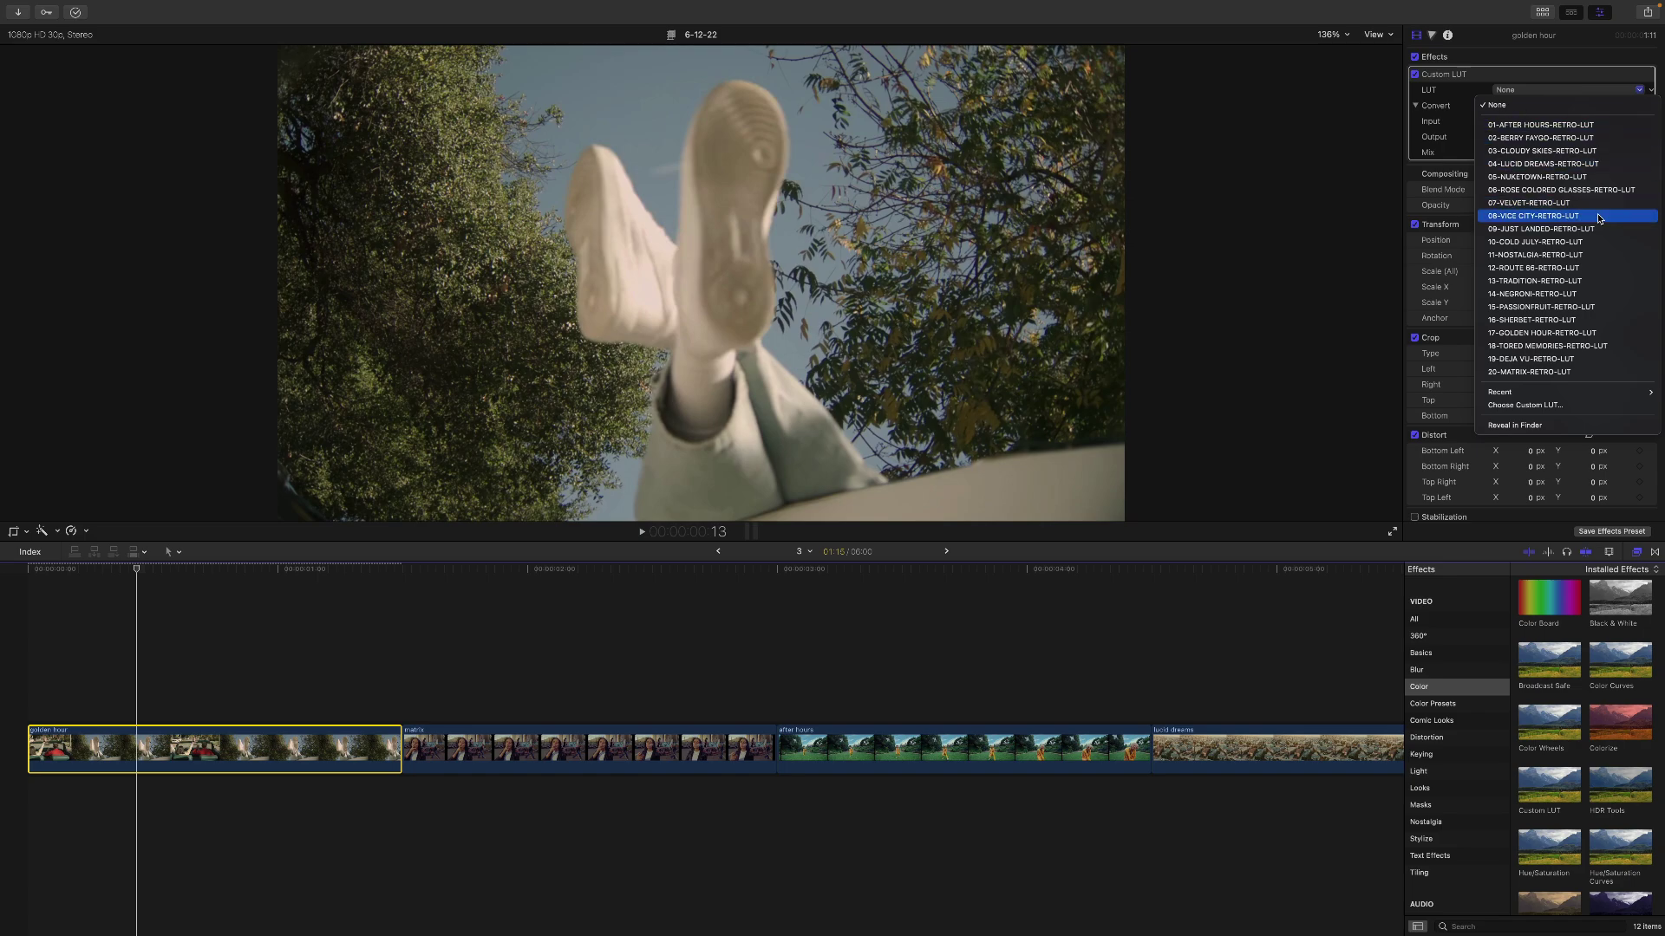
click(1515, 407)
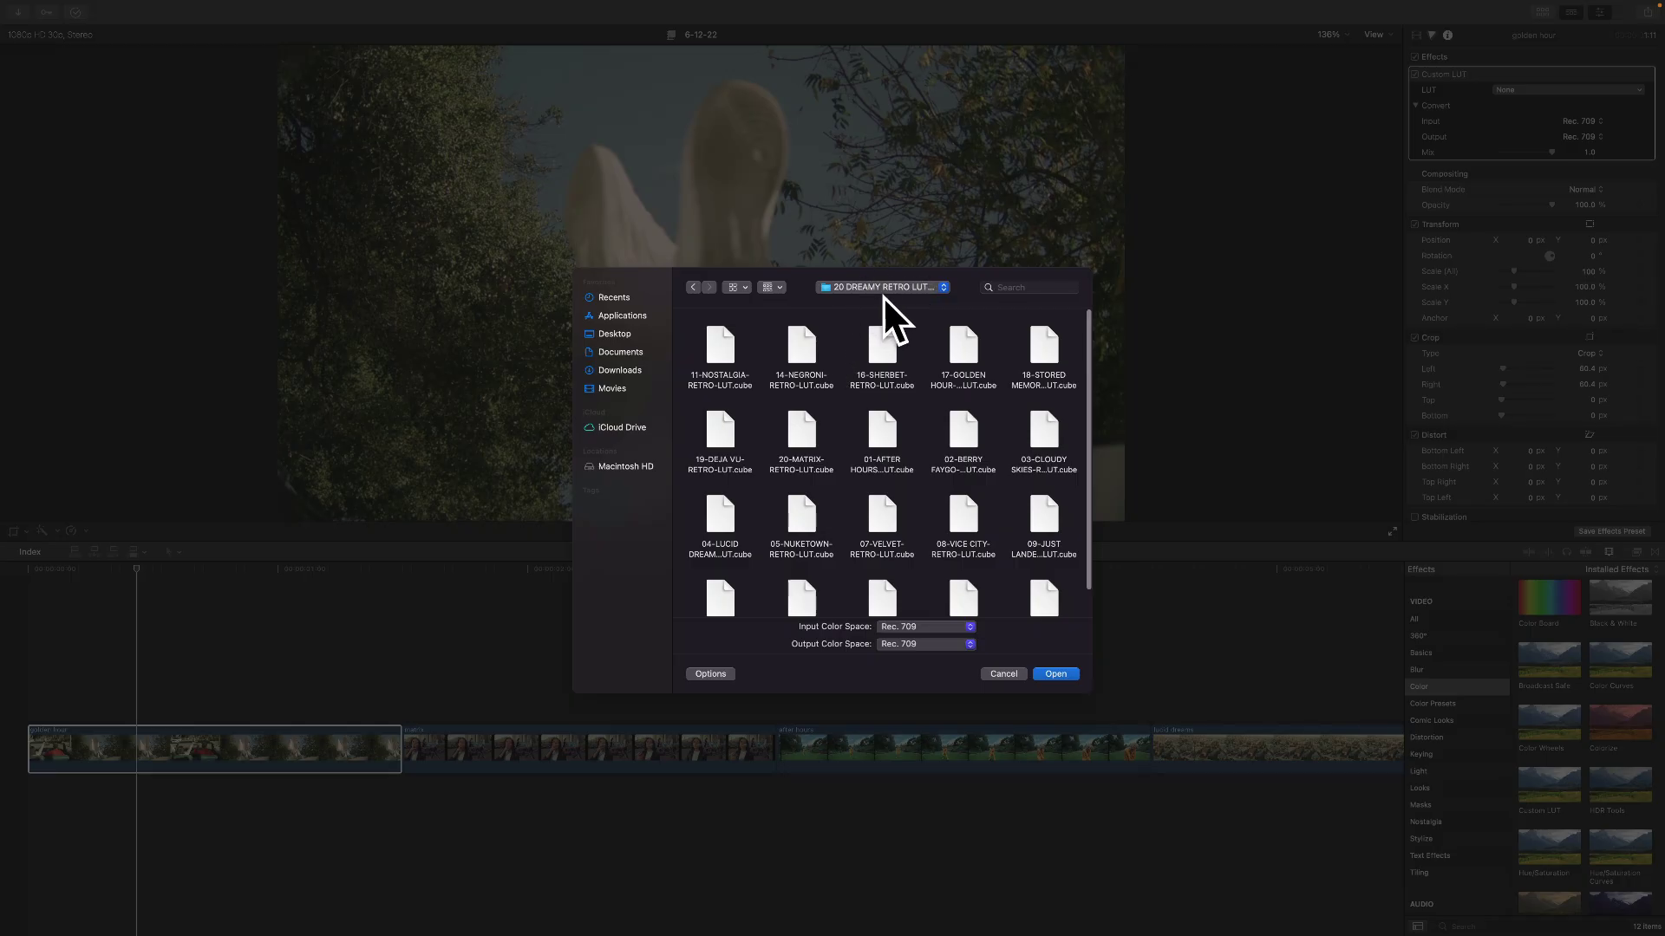
scroll(1009, 560, down, 2)
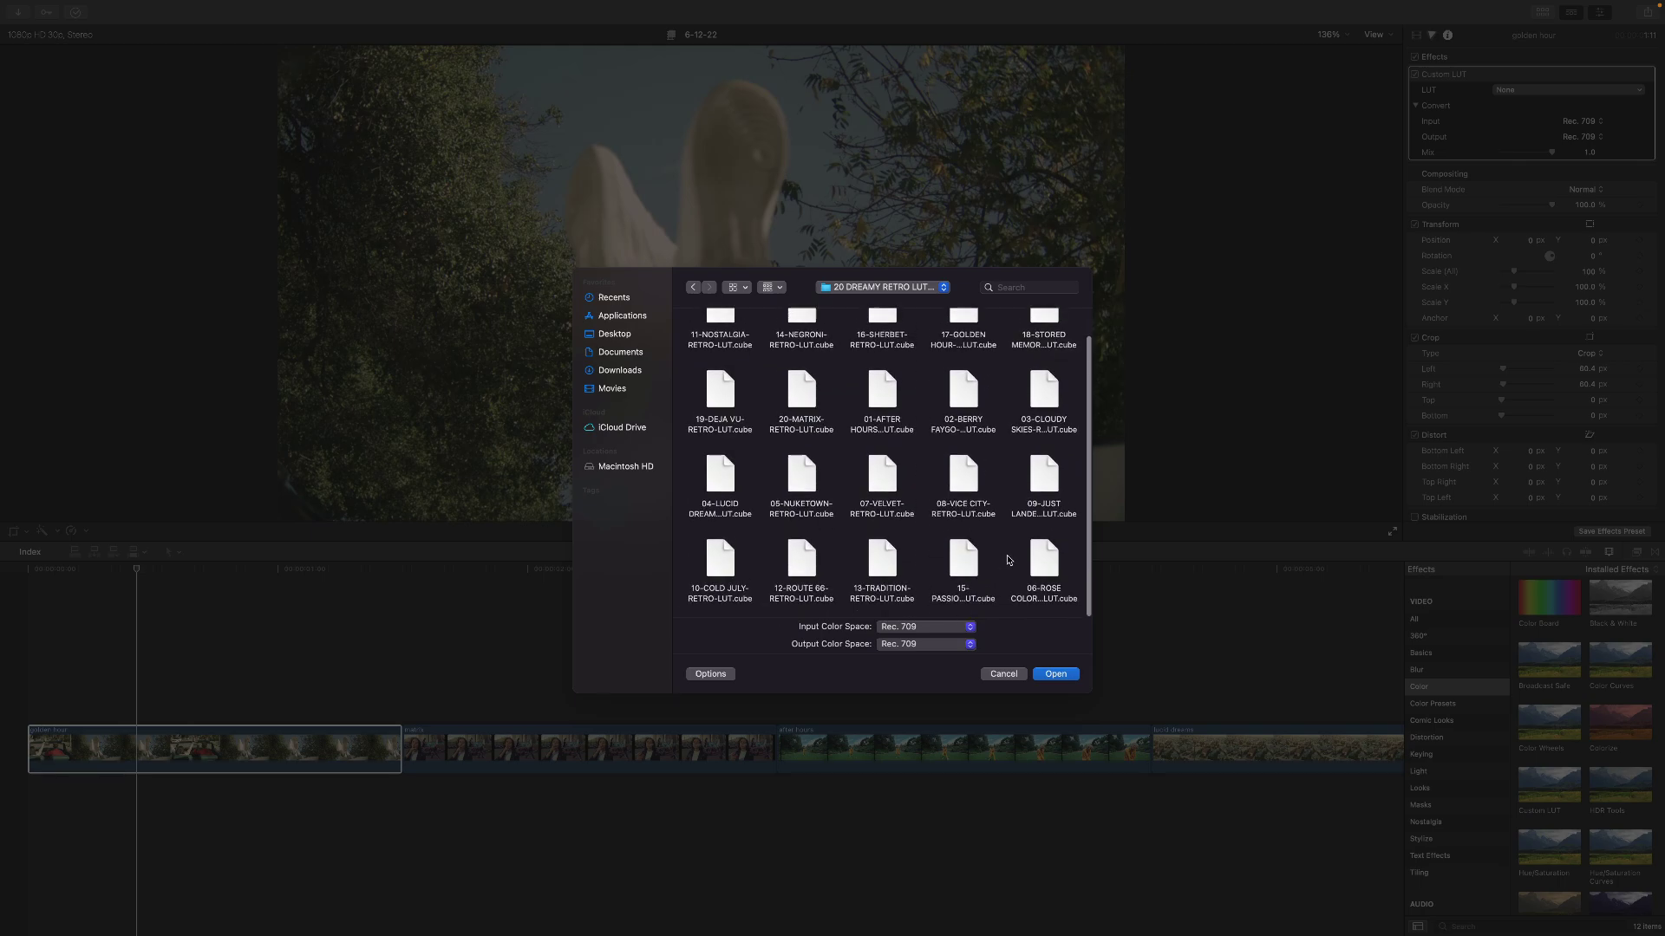
drag(1075, 564, 685, 314)
click(841, 347)
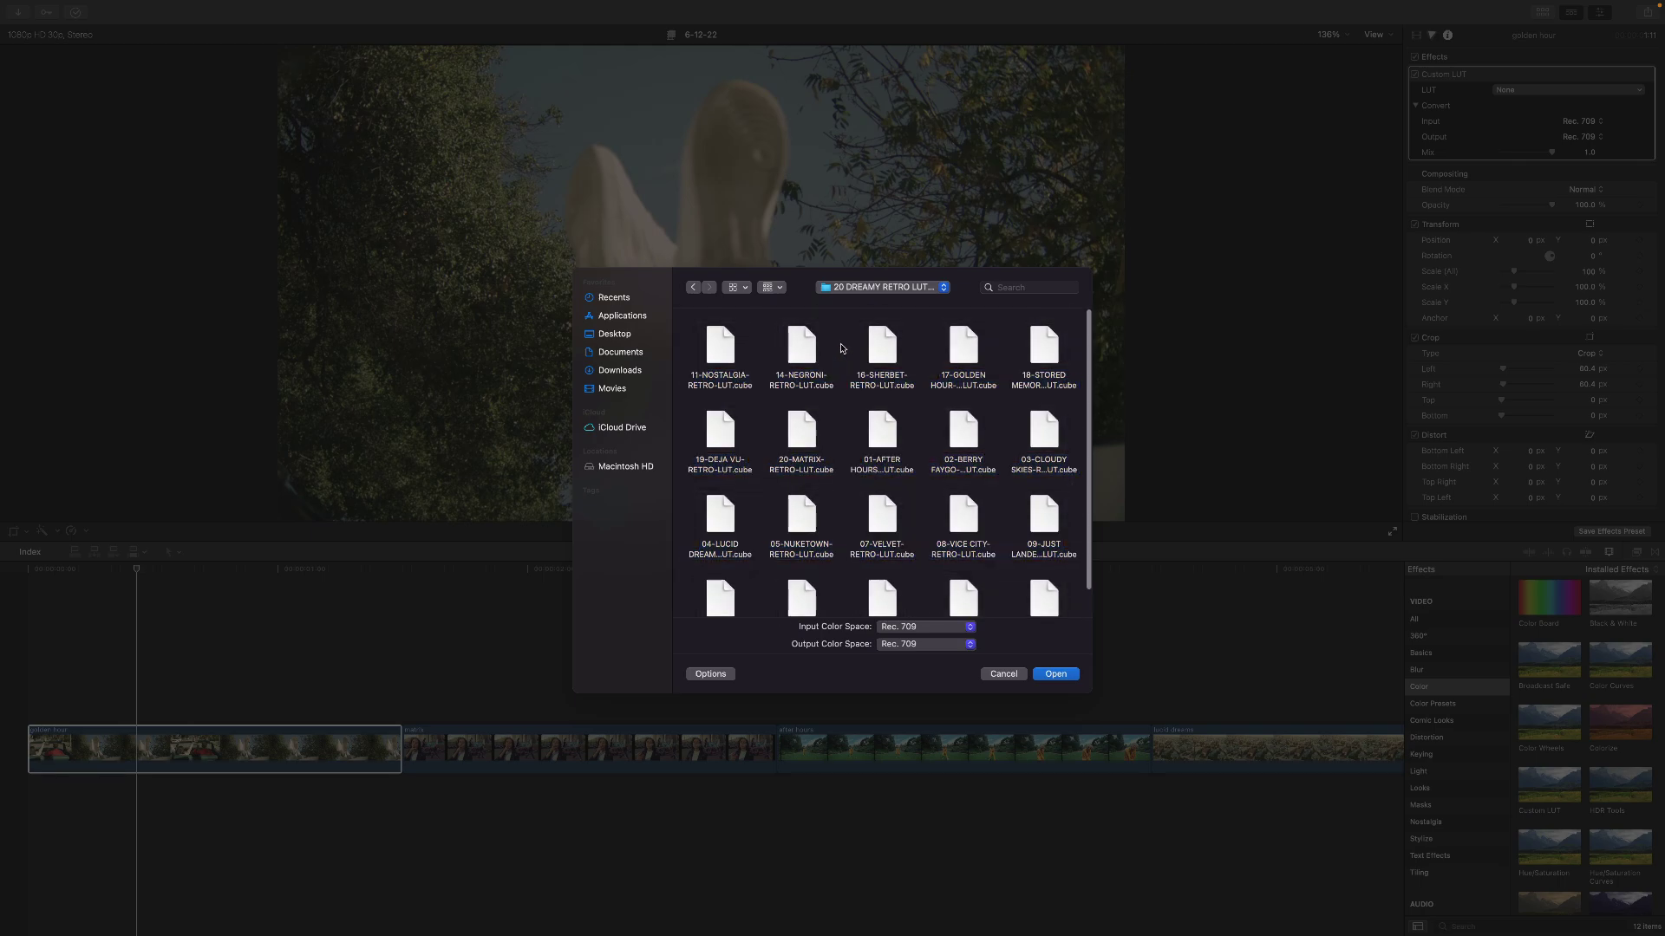
scroll(862, 438, down, 2)
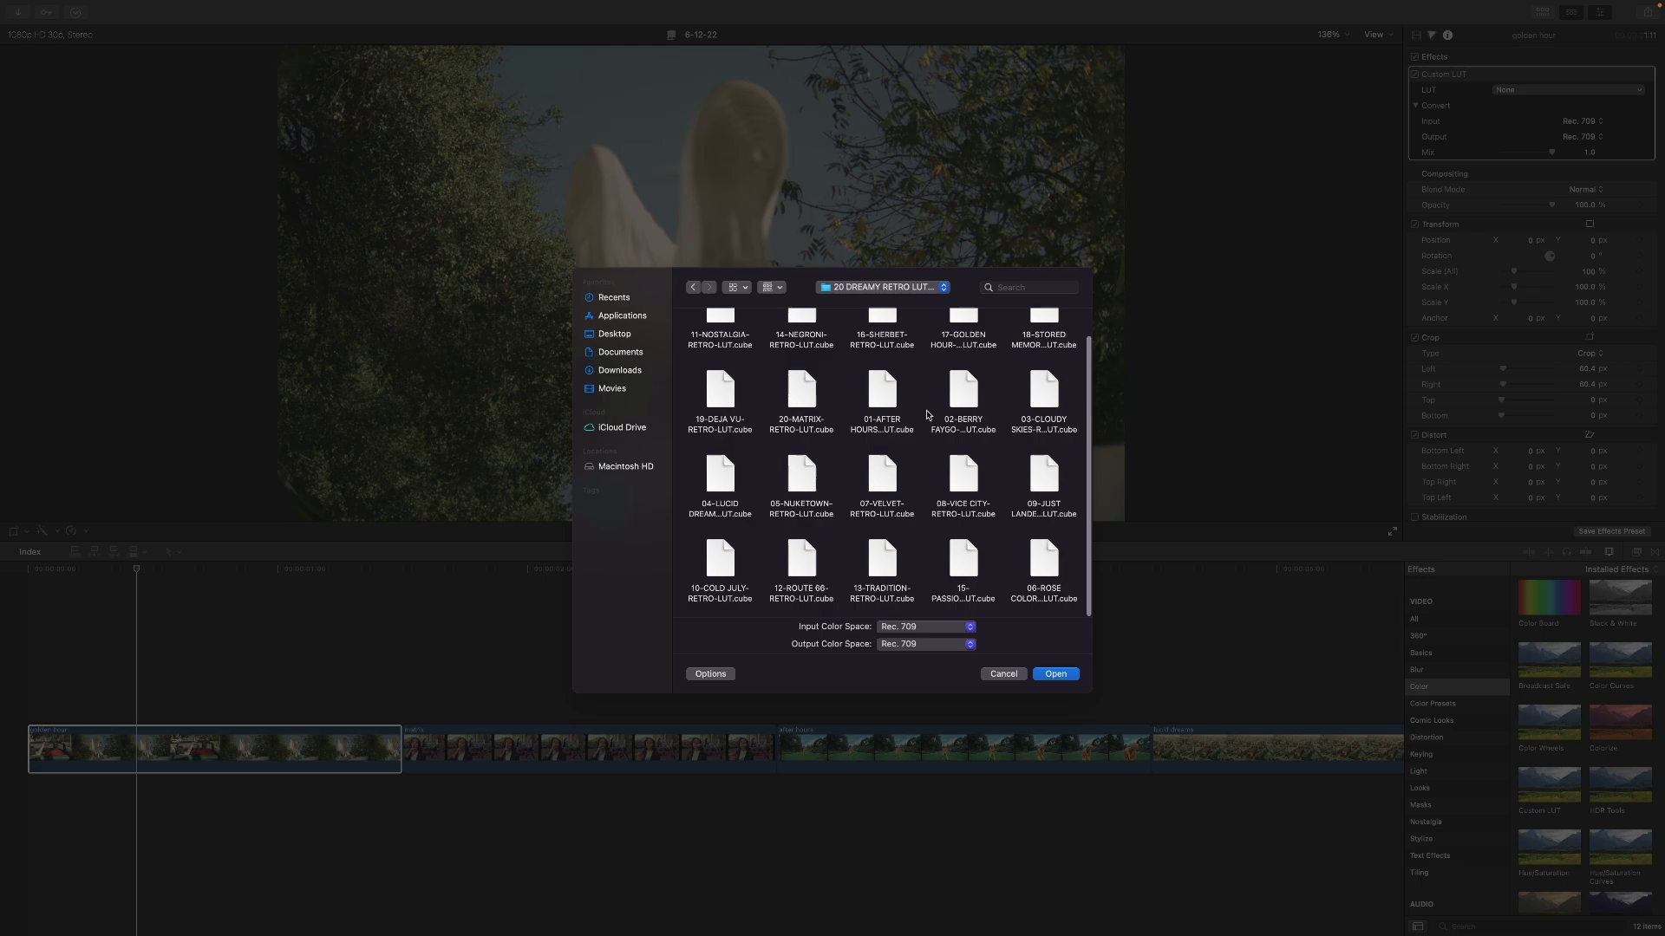
click(1003, 675)
click(1515, 92)
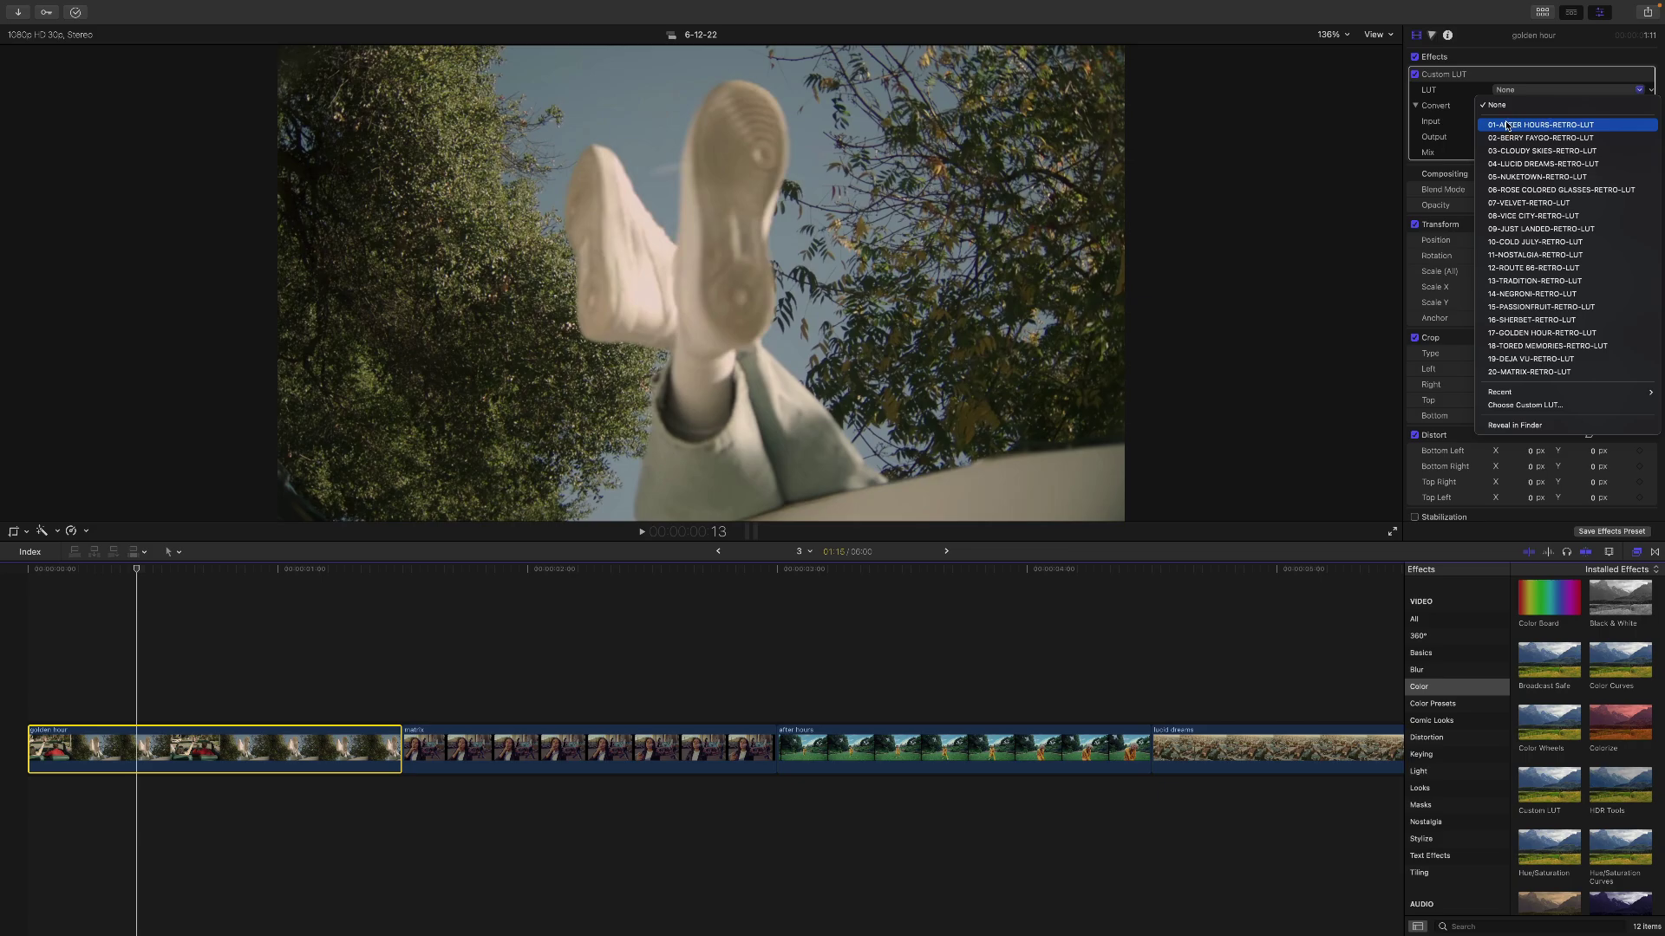
Apply 01-AFTER HOURS-RETRO-LUT, toggle it off and on to compare, and preview playback
click(1516, 126)
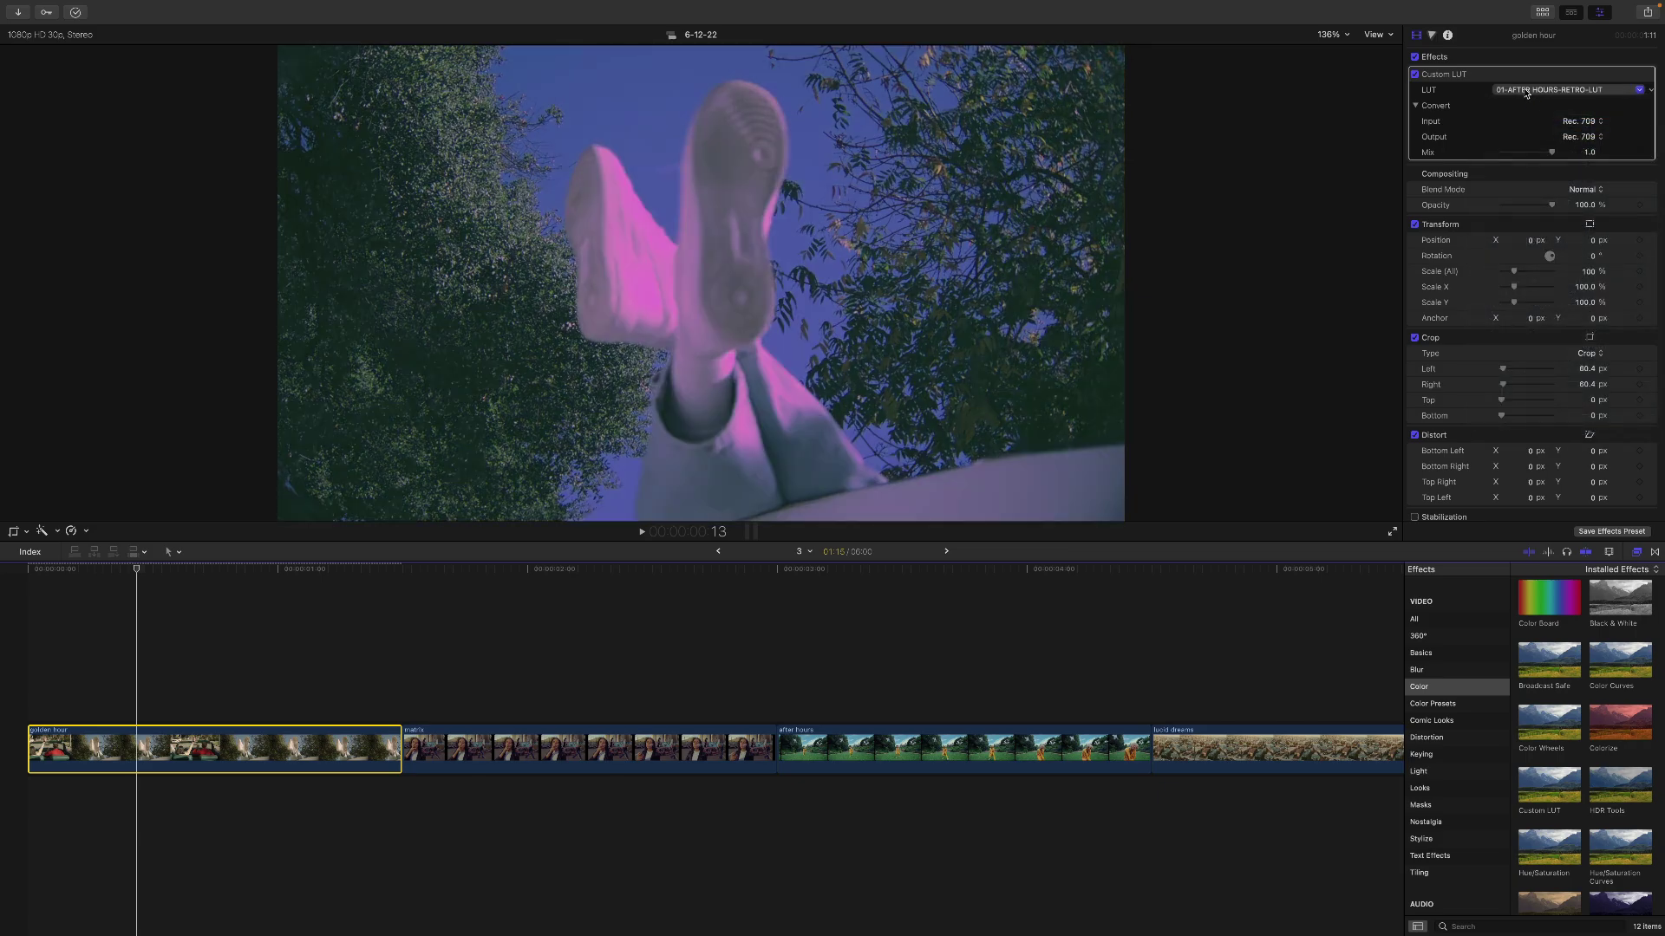
click(1415, 74)
click(1415, 75)
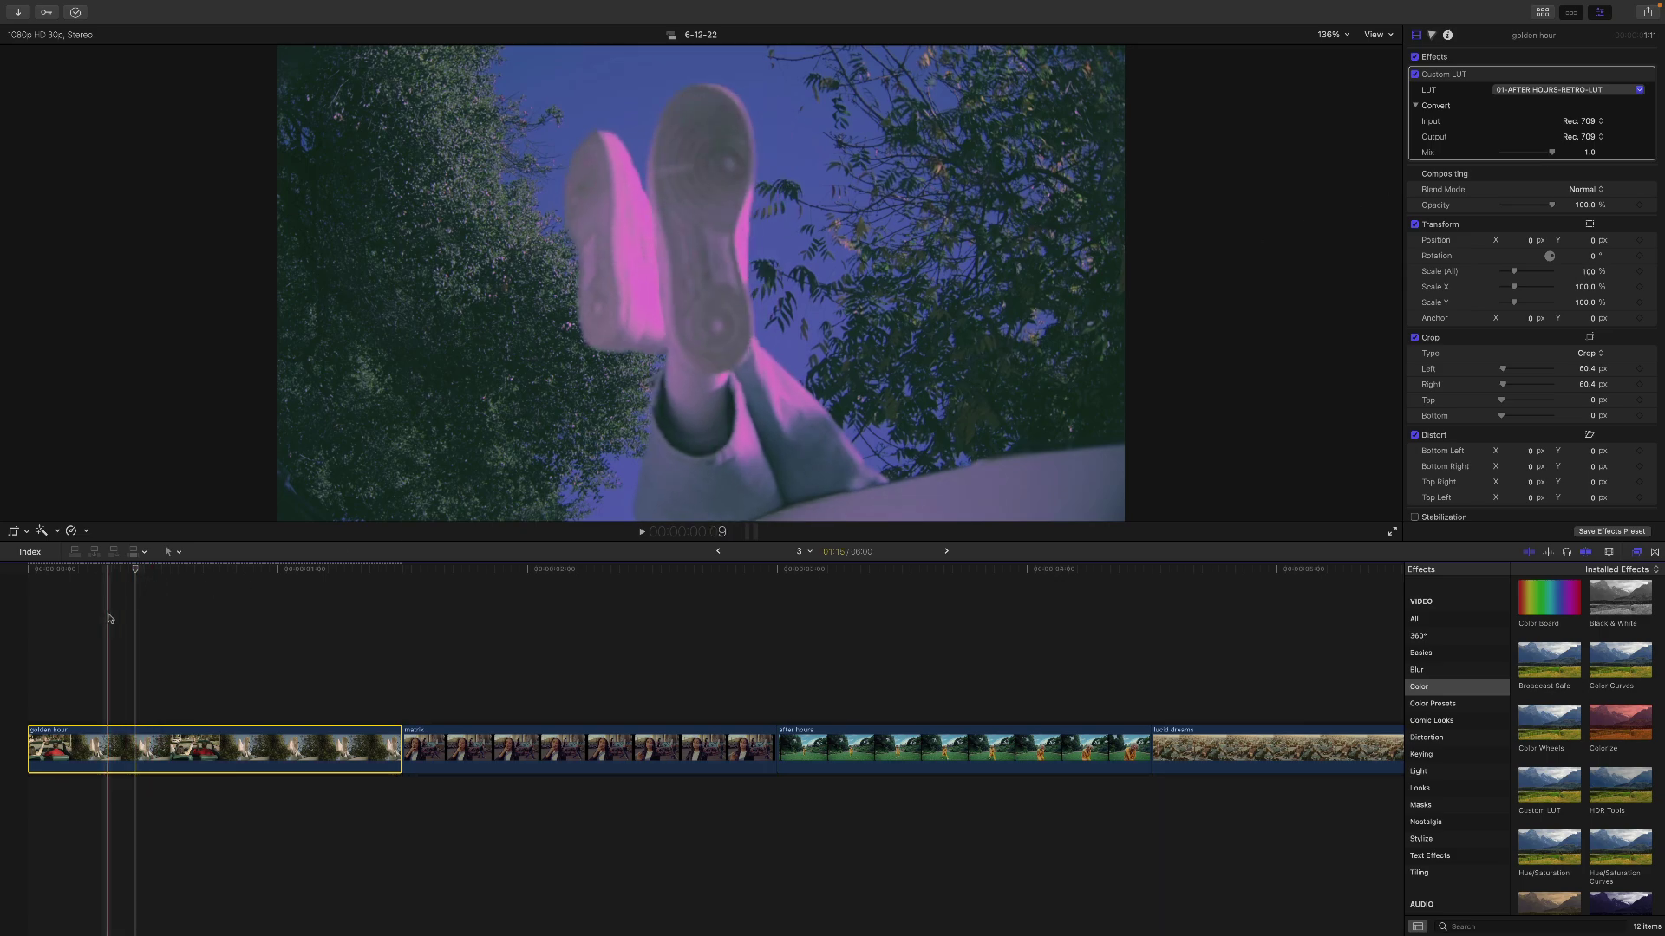
key(space)
Audition the Just Landed, Nostalgia, Tradition, Golden Hour, Negroni and Lucid Dreams retro LUTs
click(1557, 90)
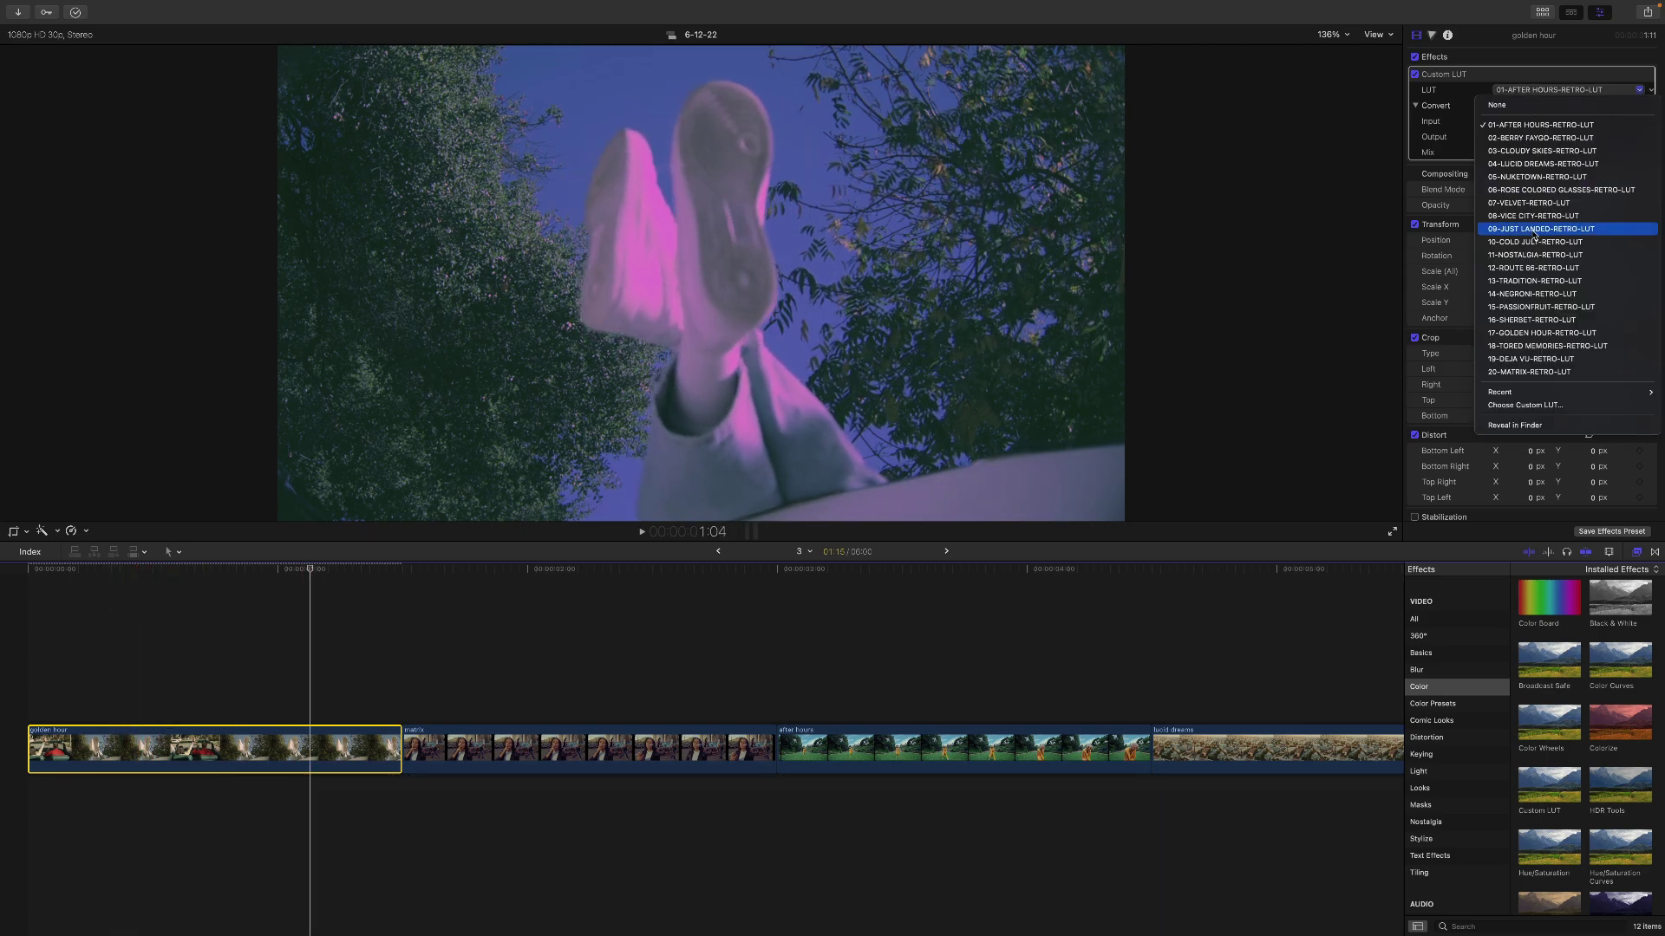
click(1535, 230)
click(1516, 92)
click(1535, 255)
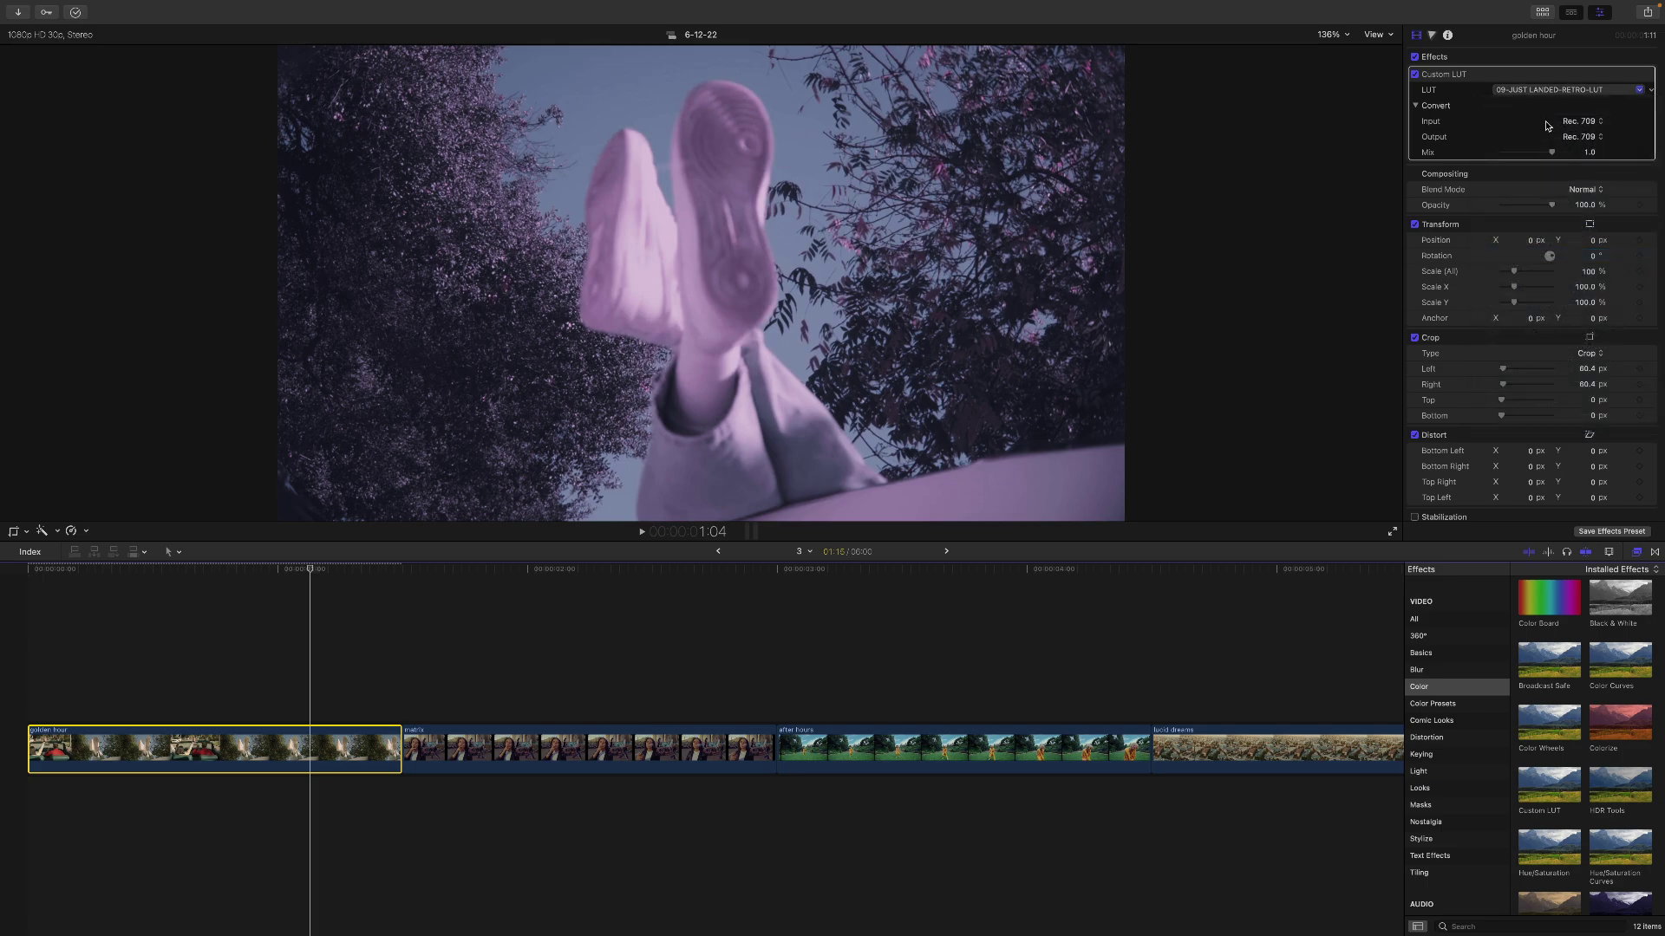
click(1548, 90)
key(Return)
click(1526, 90)
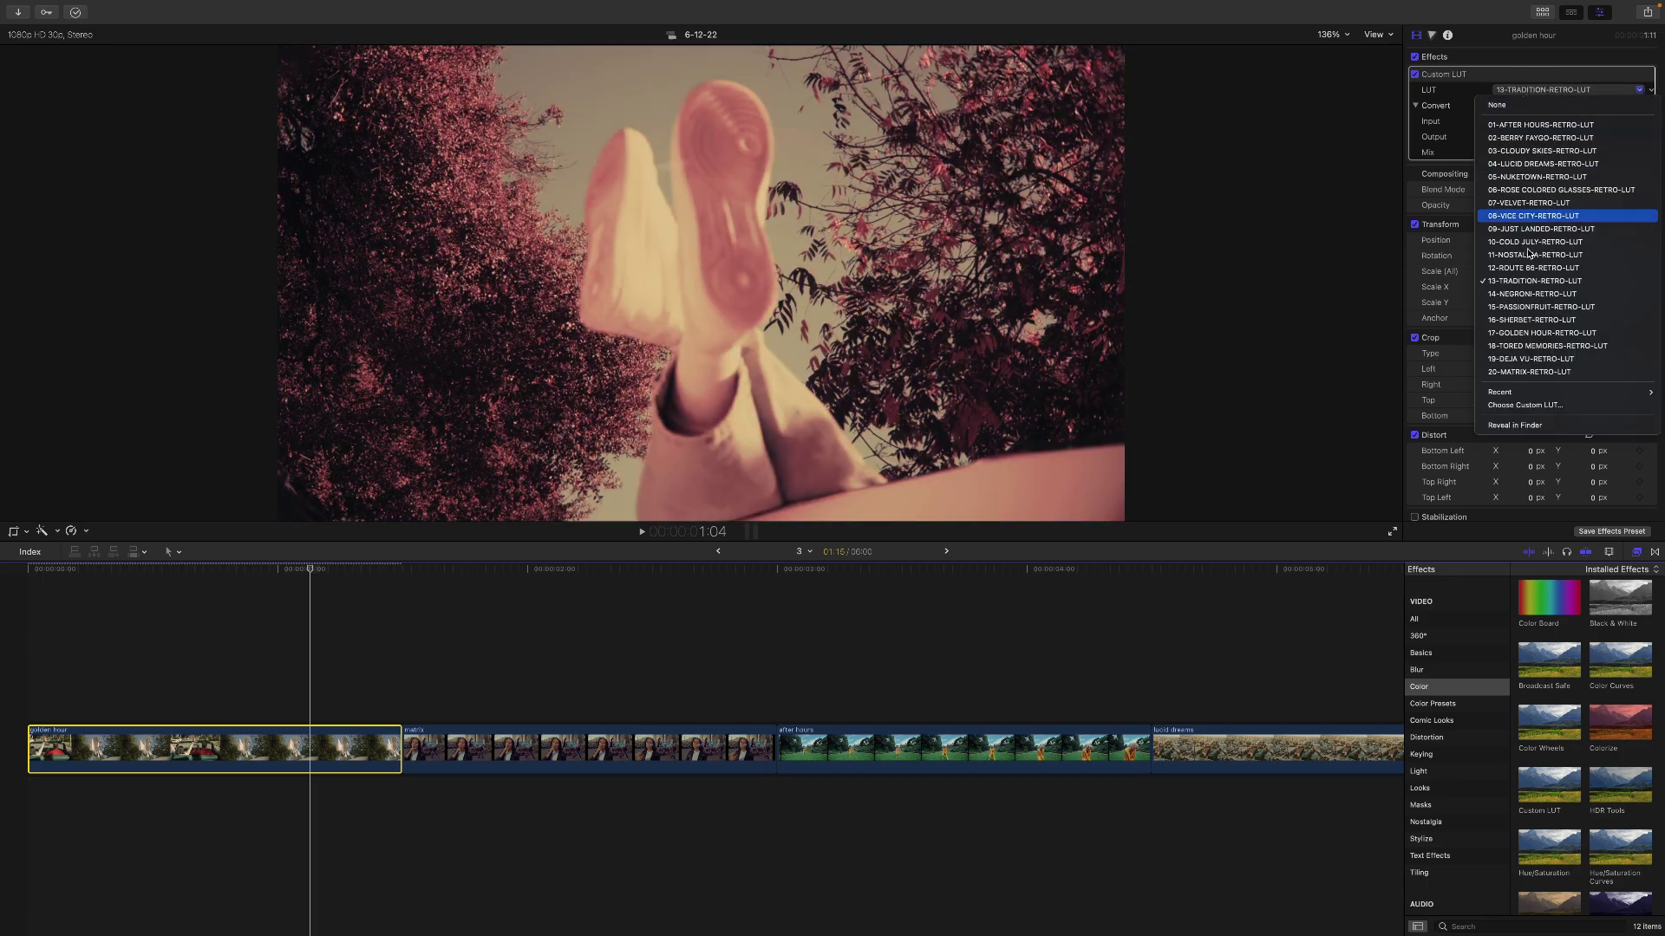
click(1534, 333)
click(1526, 90)
click(1533, 294)
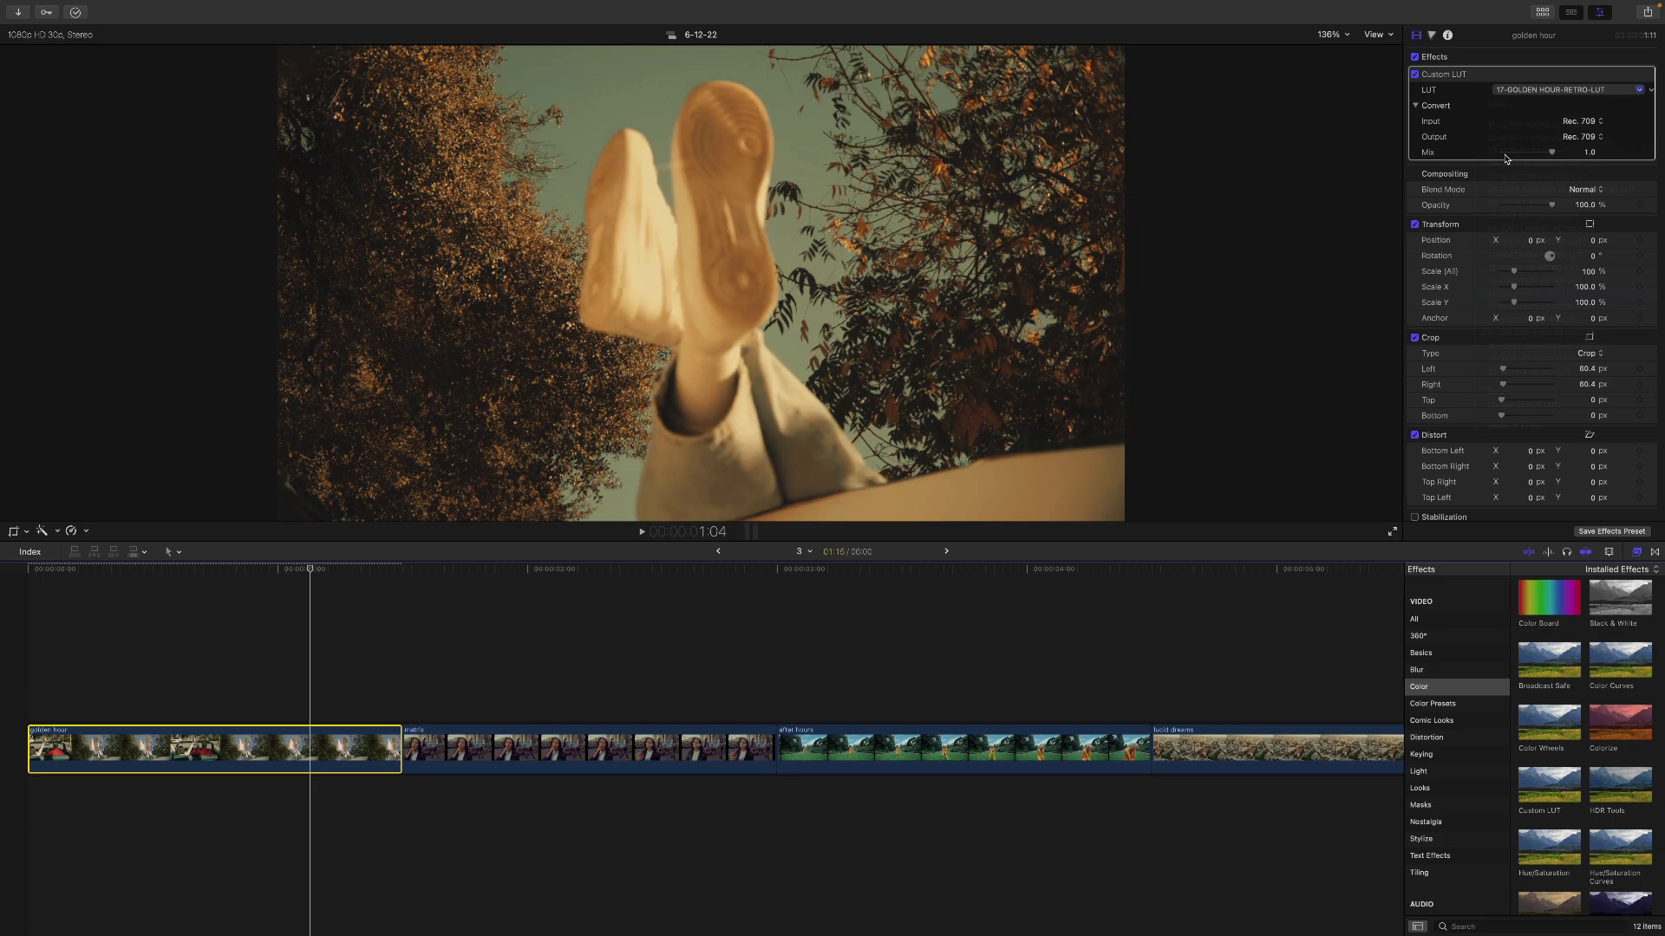
click(1526, 92)
click(1531, 164)
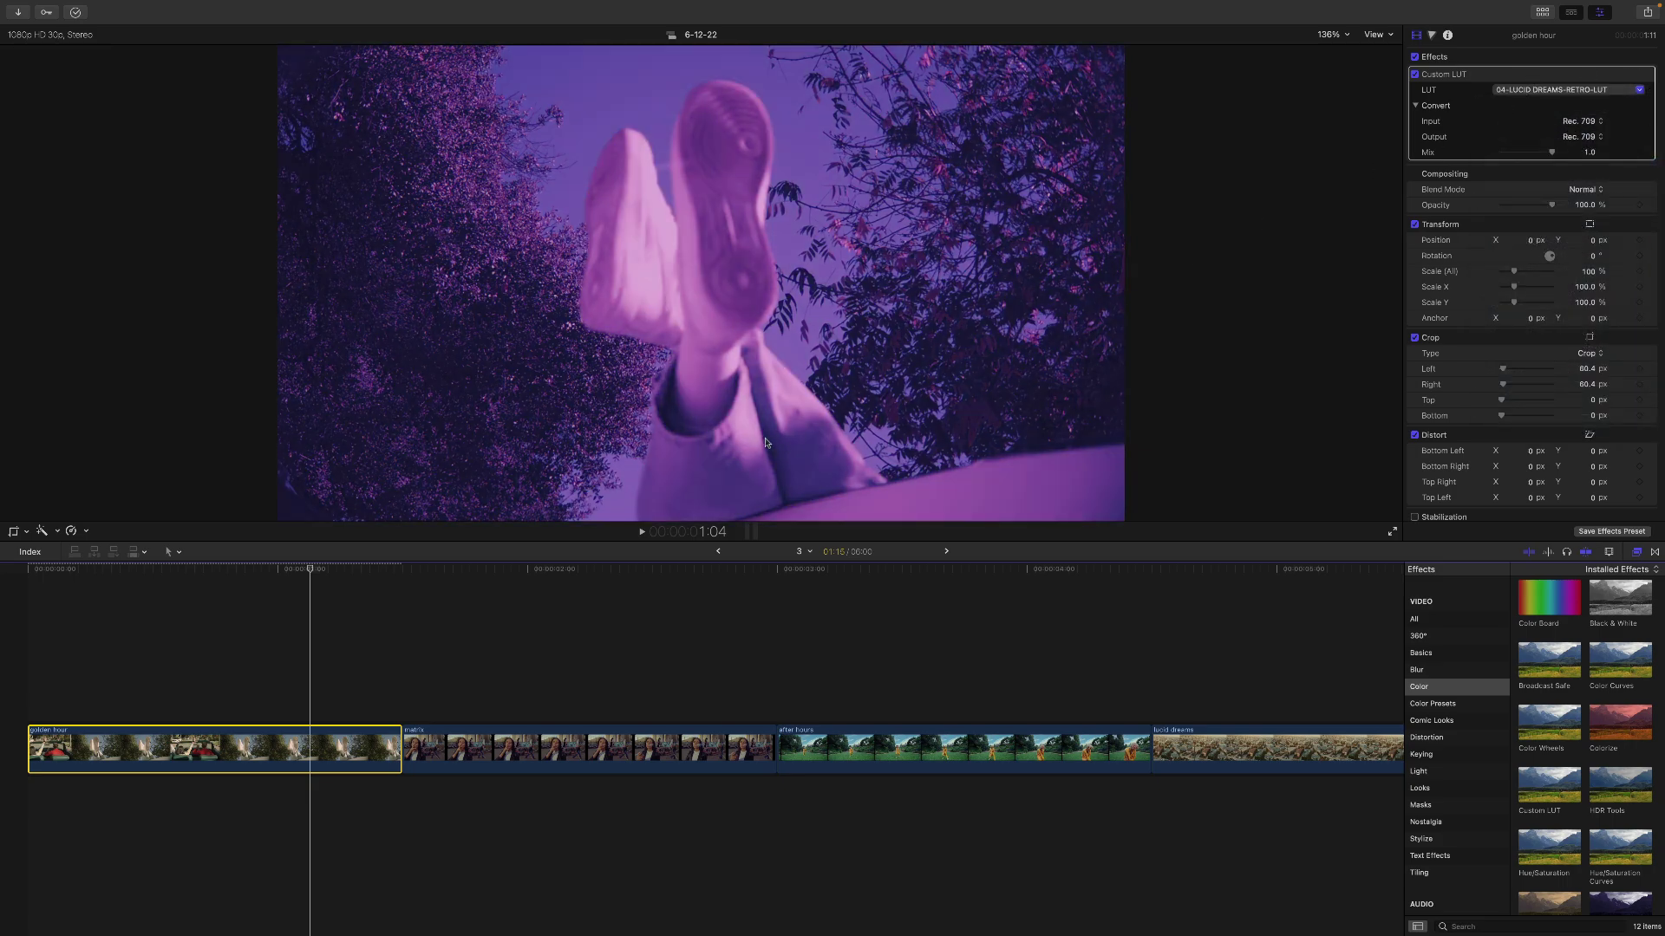
Settle on 17-GOLDEN HOUR-RETRO-LUT, play it back, and toggle the grade to compare
click(1535, 92)
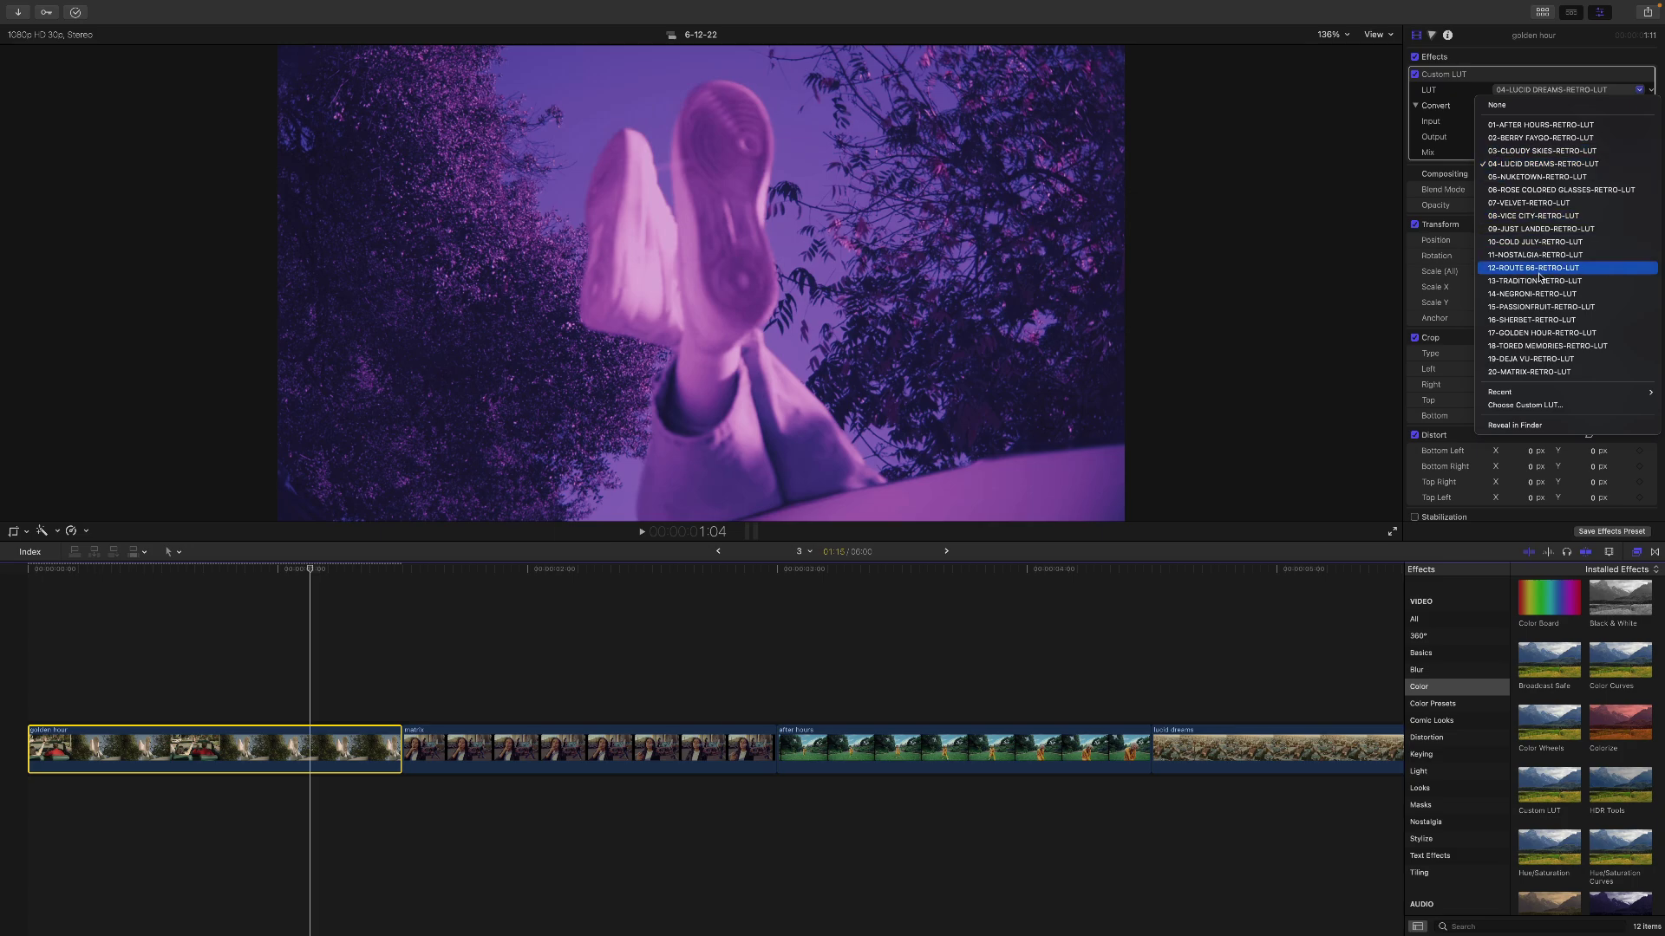
click(1538, 335)
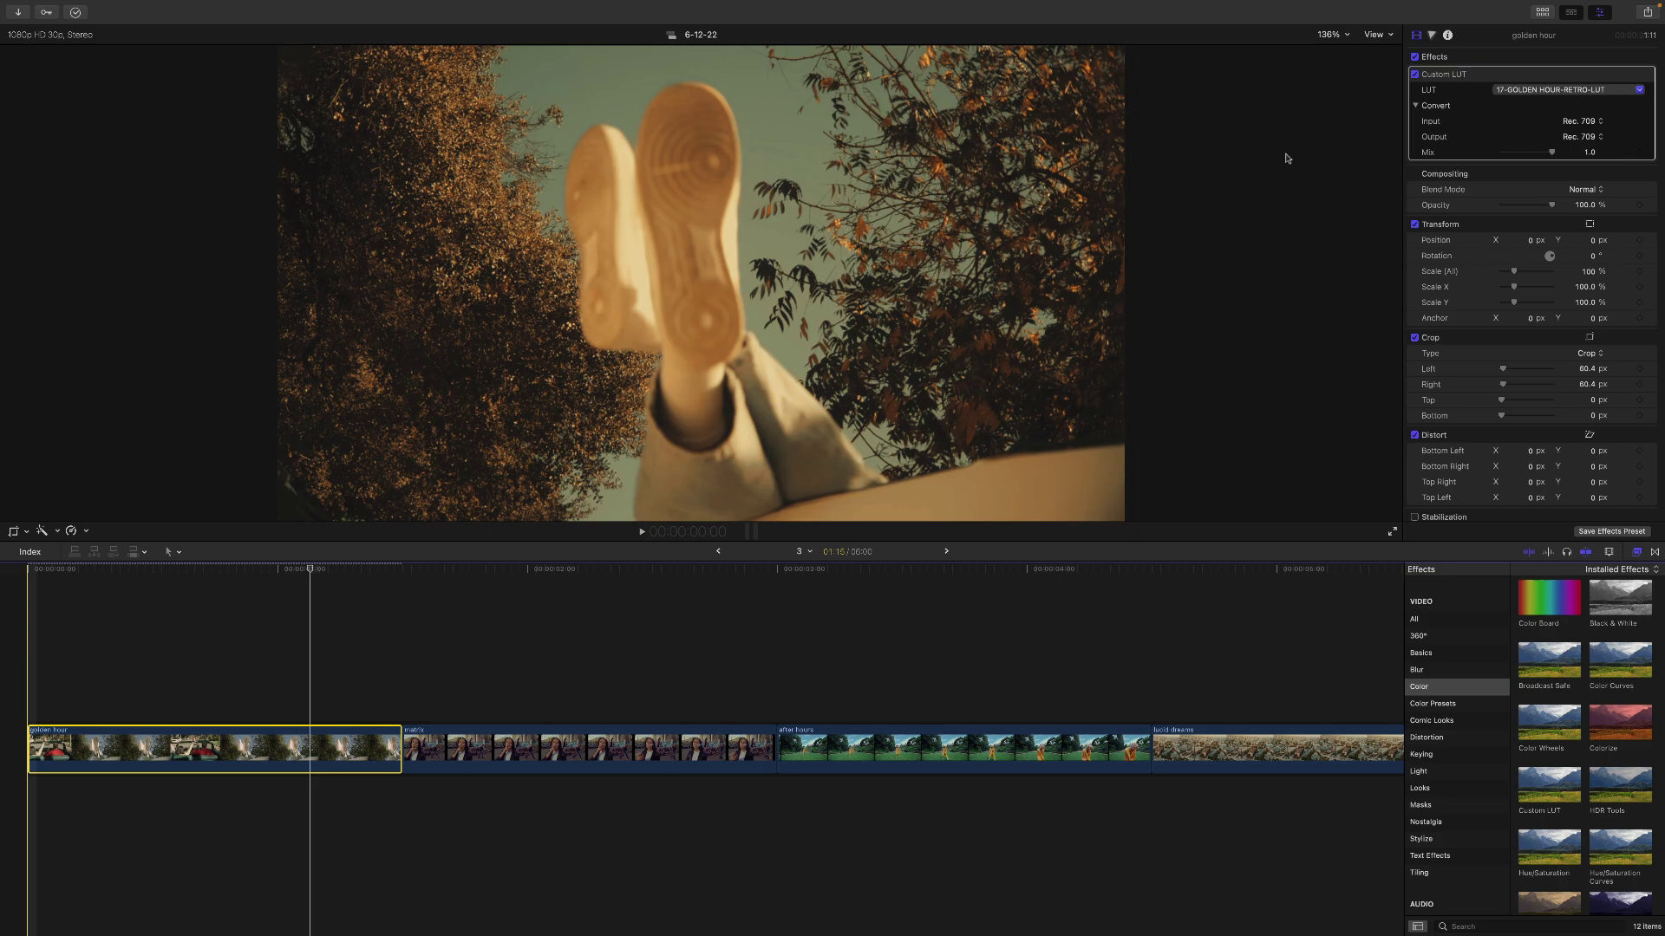
key(space)
click(1414, 75)
click(1414, 74)
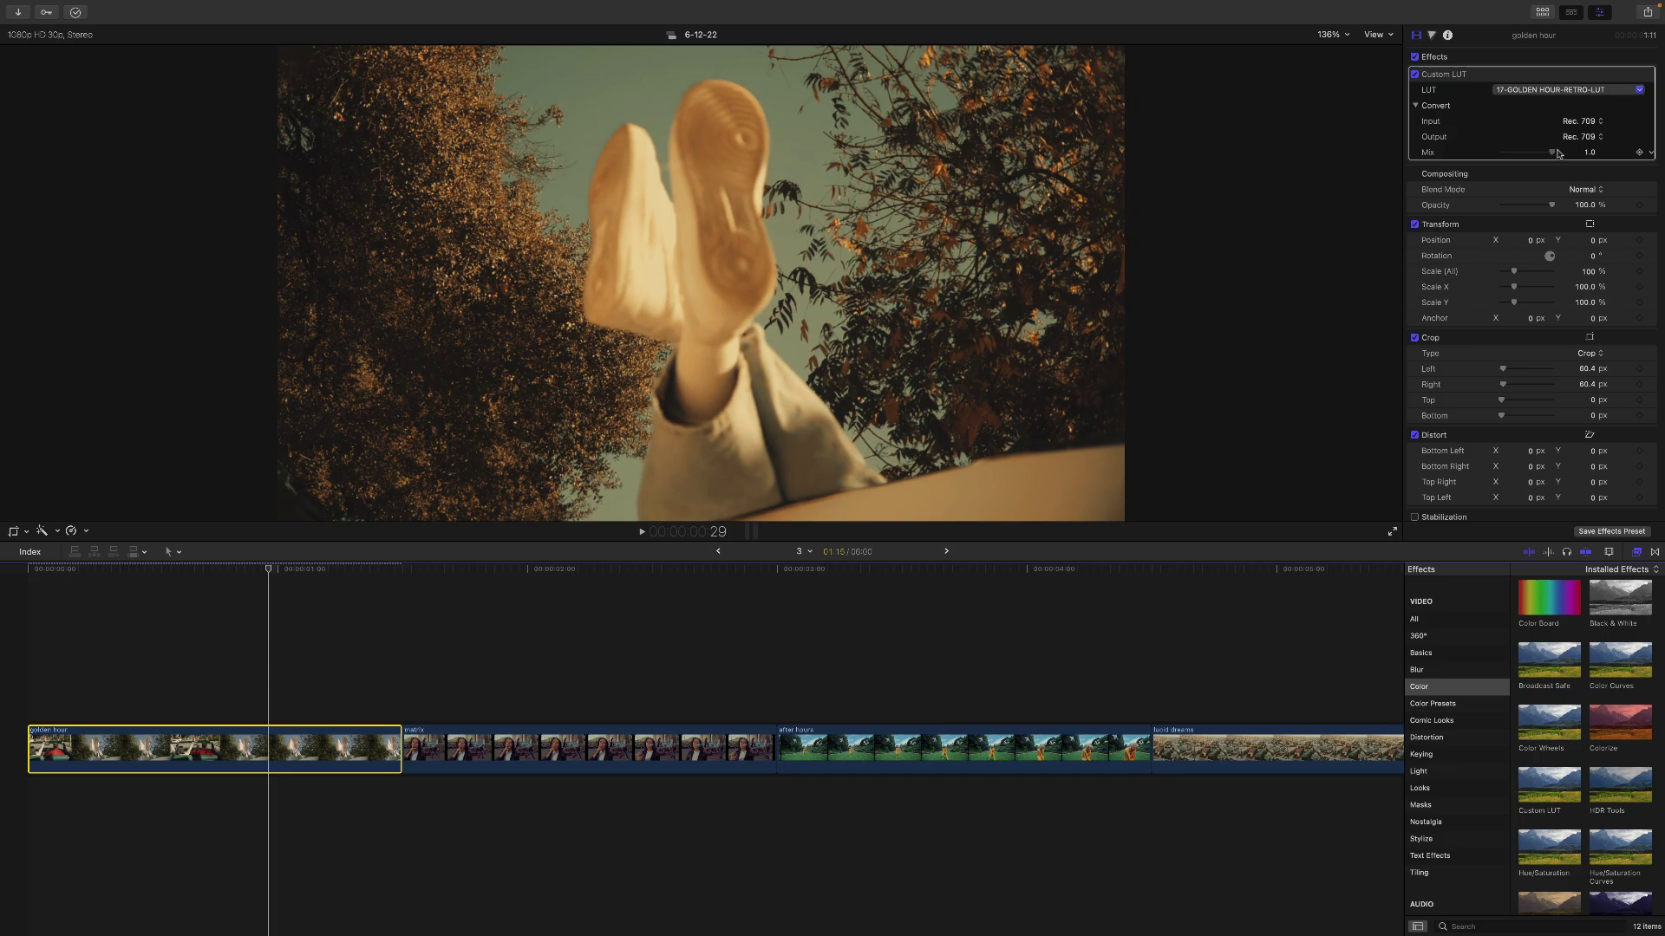
Add Custom LUT to the matrix clip and set it to 20-MATRIX-RETRO-LUT
click(524, 746)
click(574, 745)
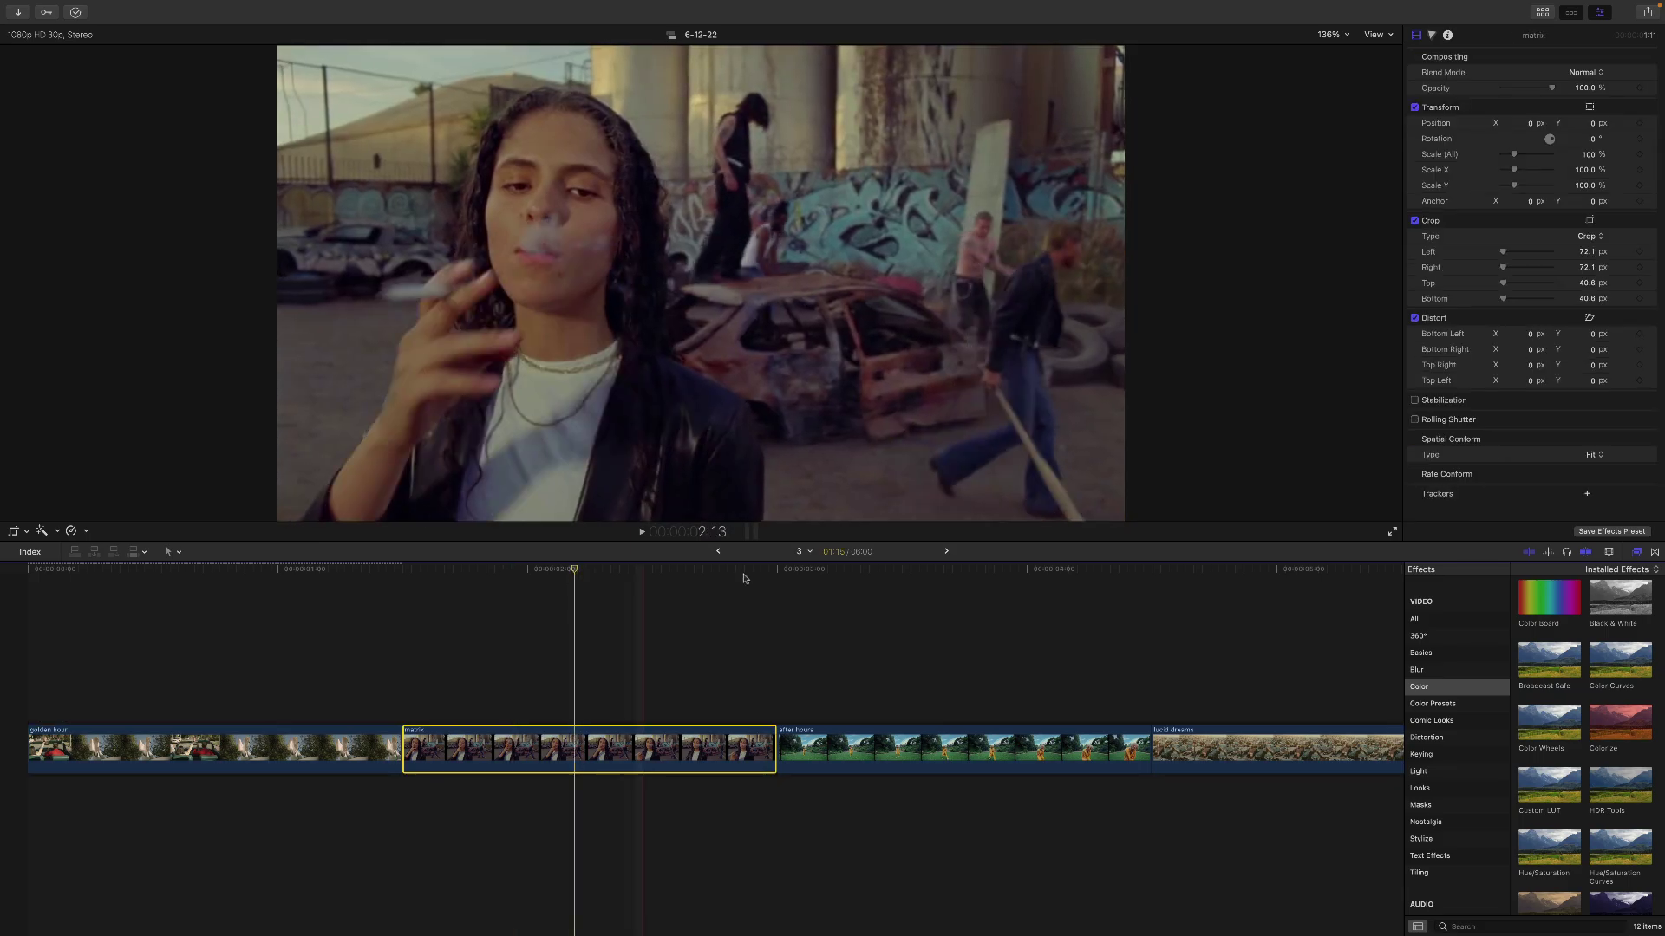
drag(1539, 804, 664, 747)
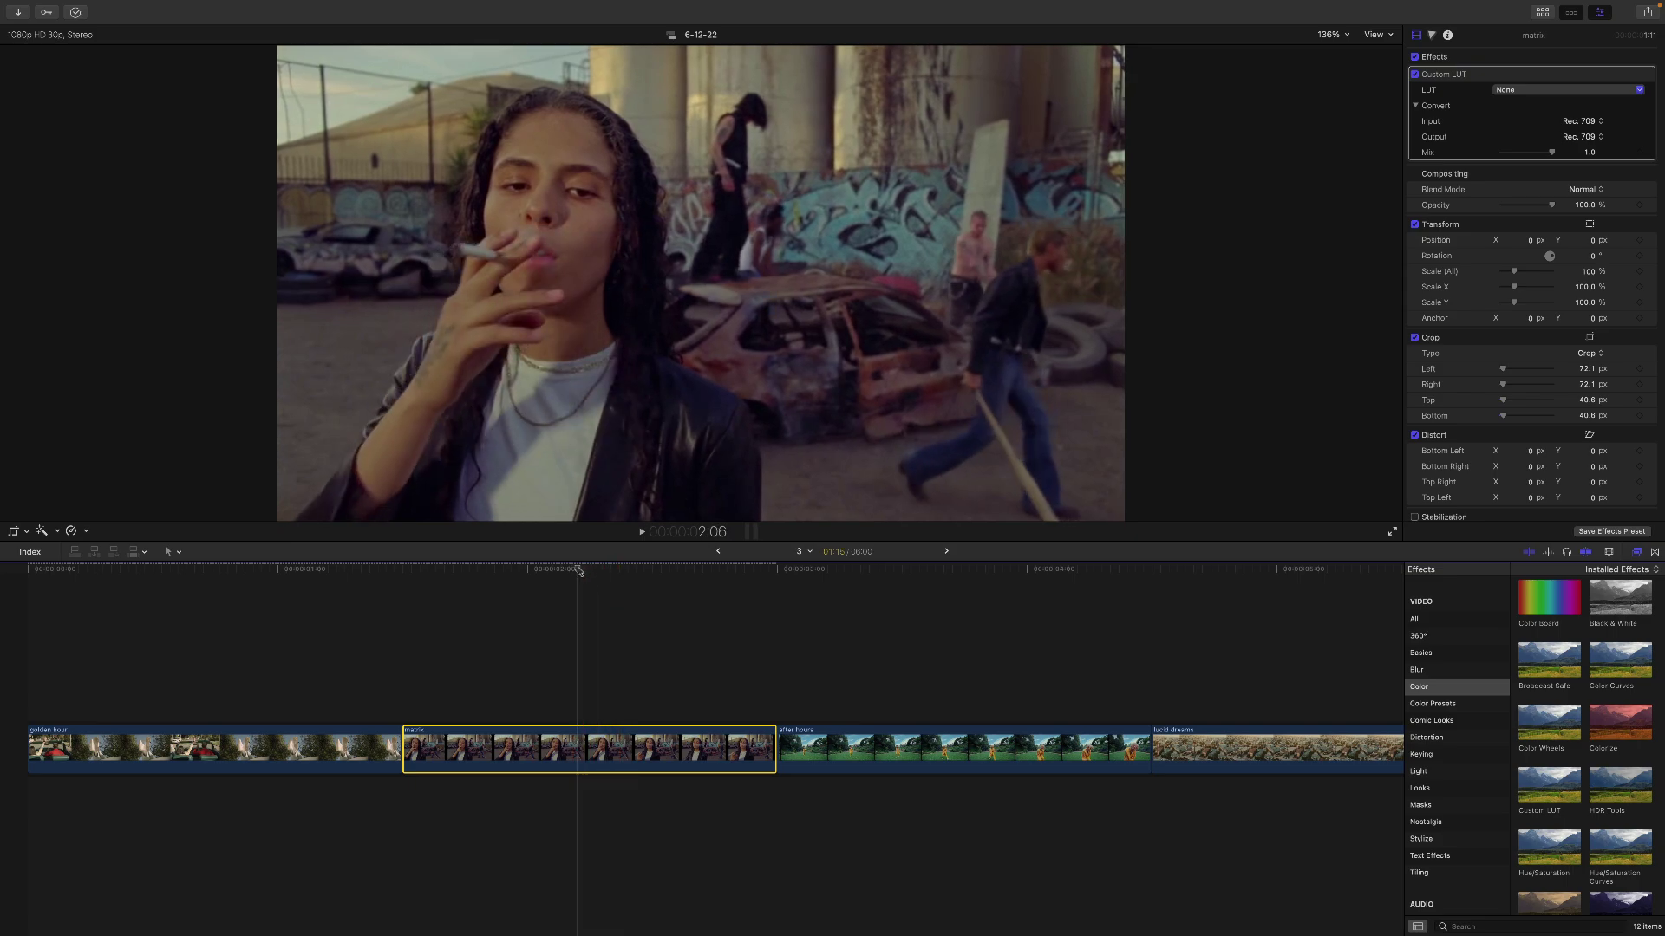
click(1532, 90)
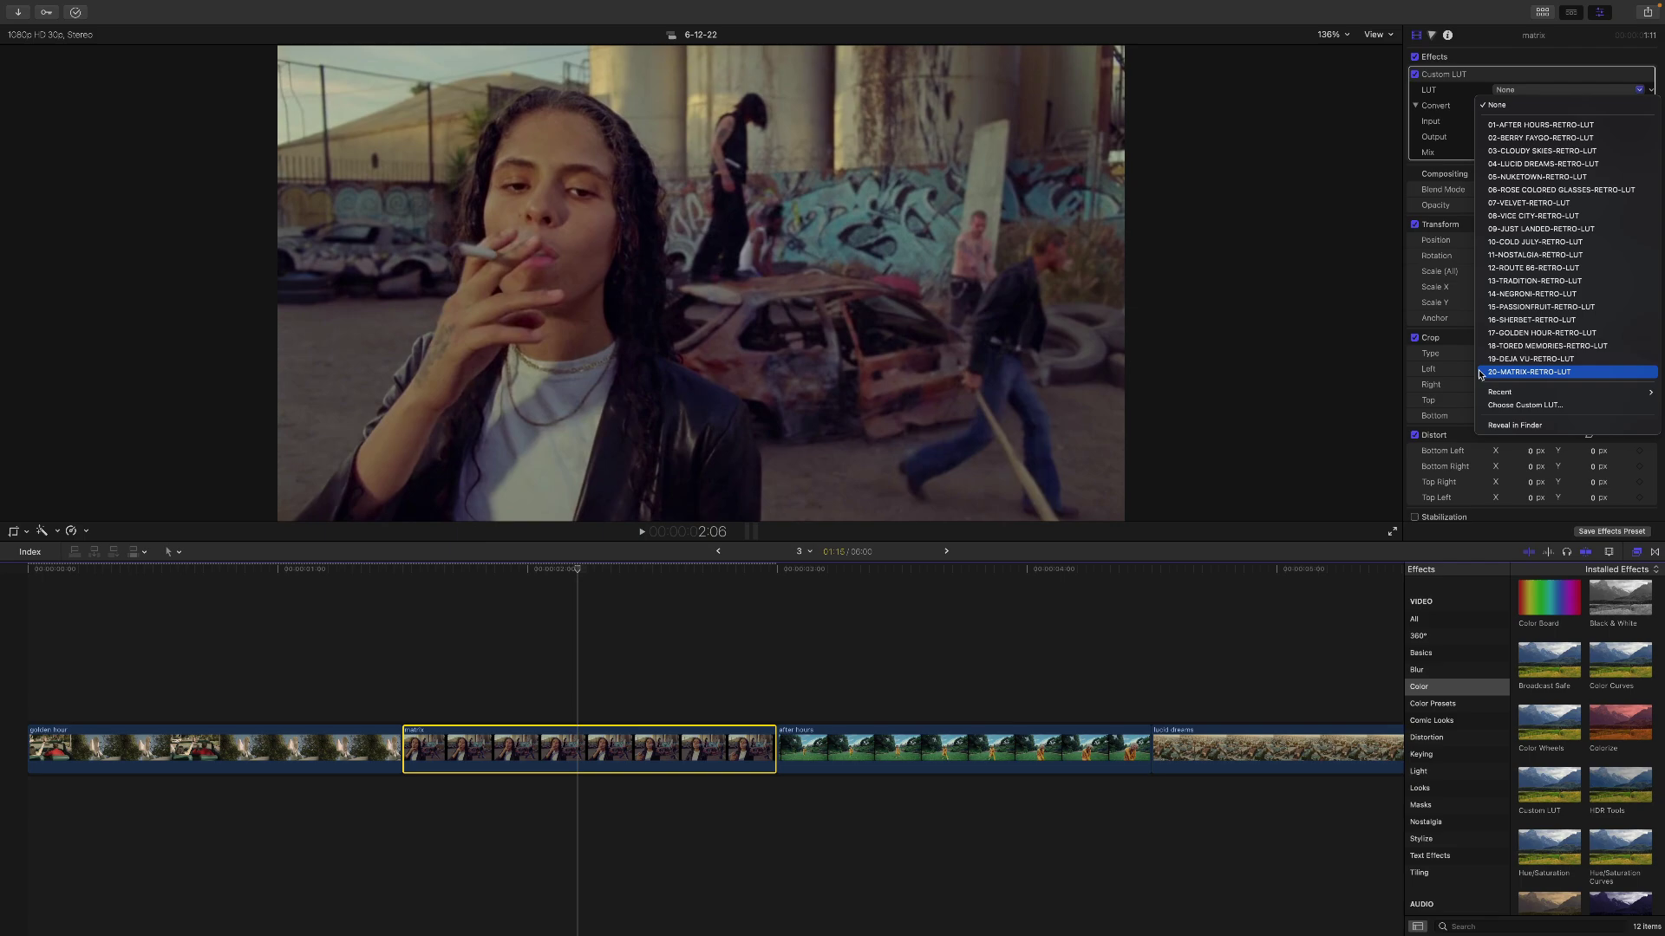
click(1574, 372)
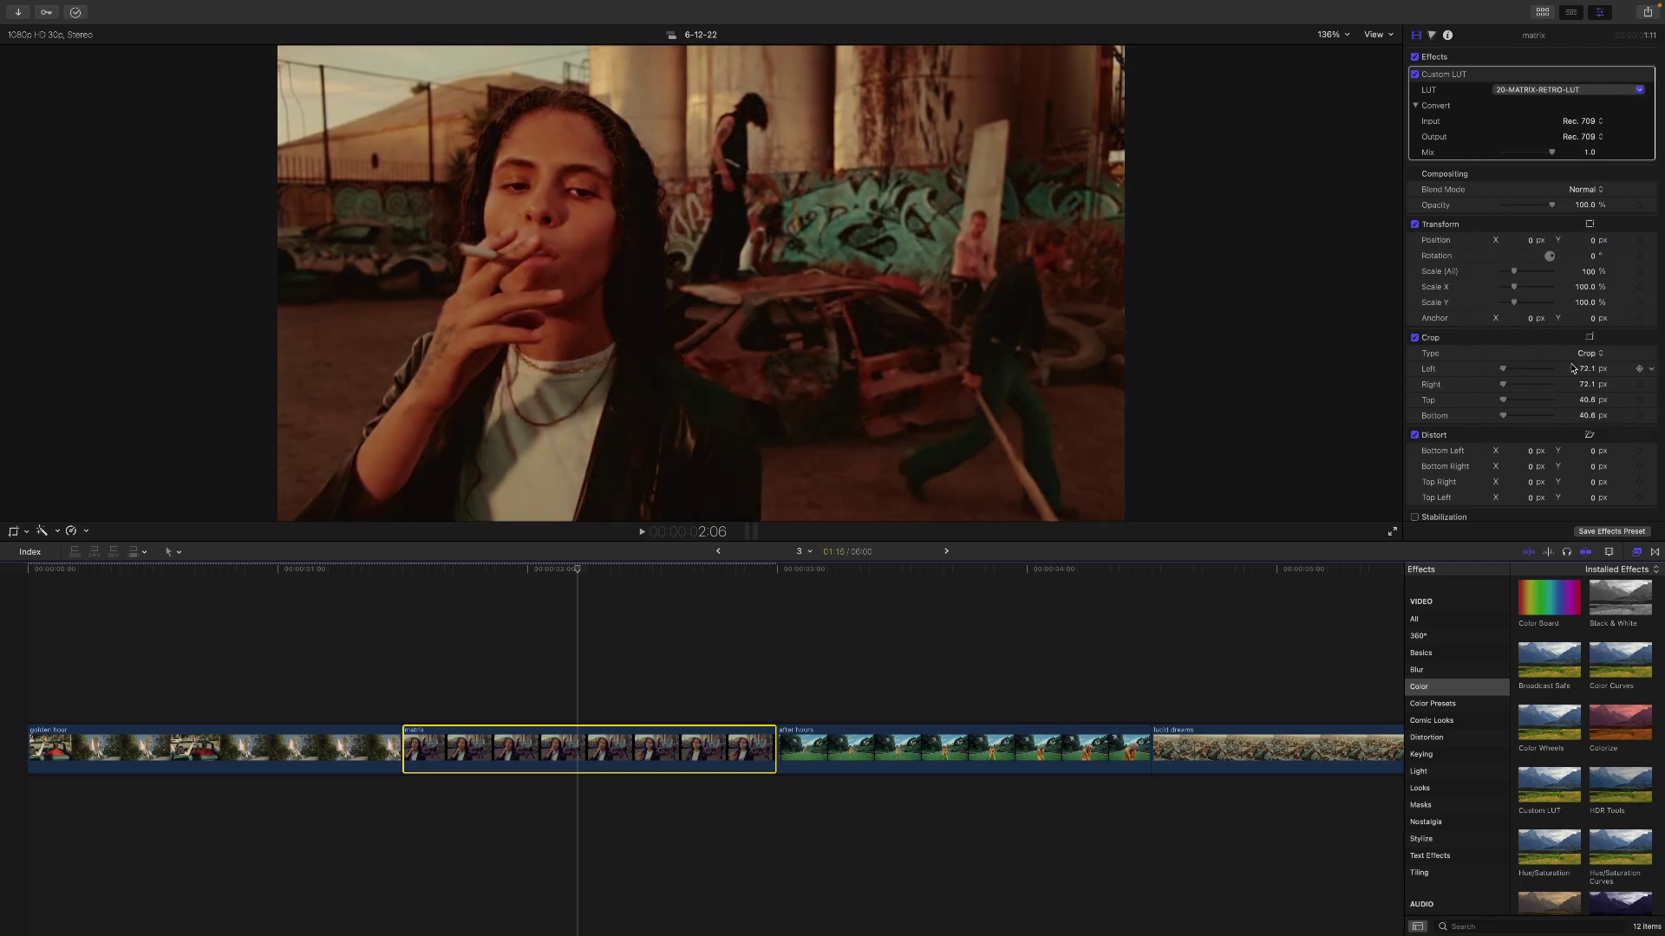
Toggle the matrix clip's LUT grade off and on twice to compare with the original
click(1414, 74)
click(1414, 74)
click(1414, 75)
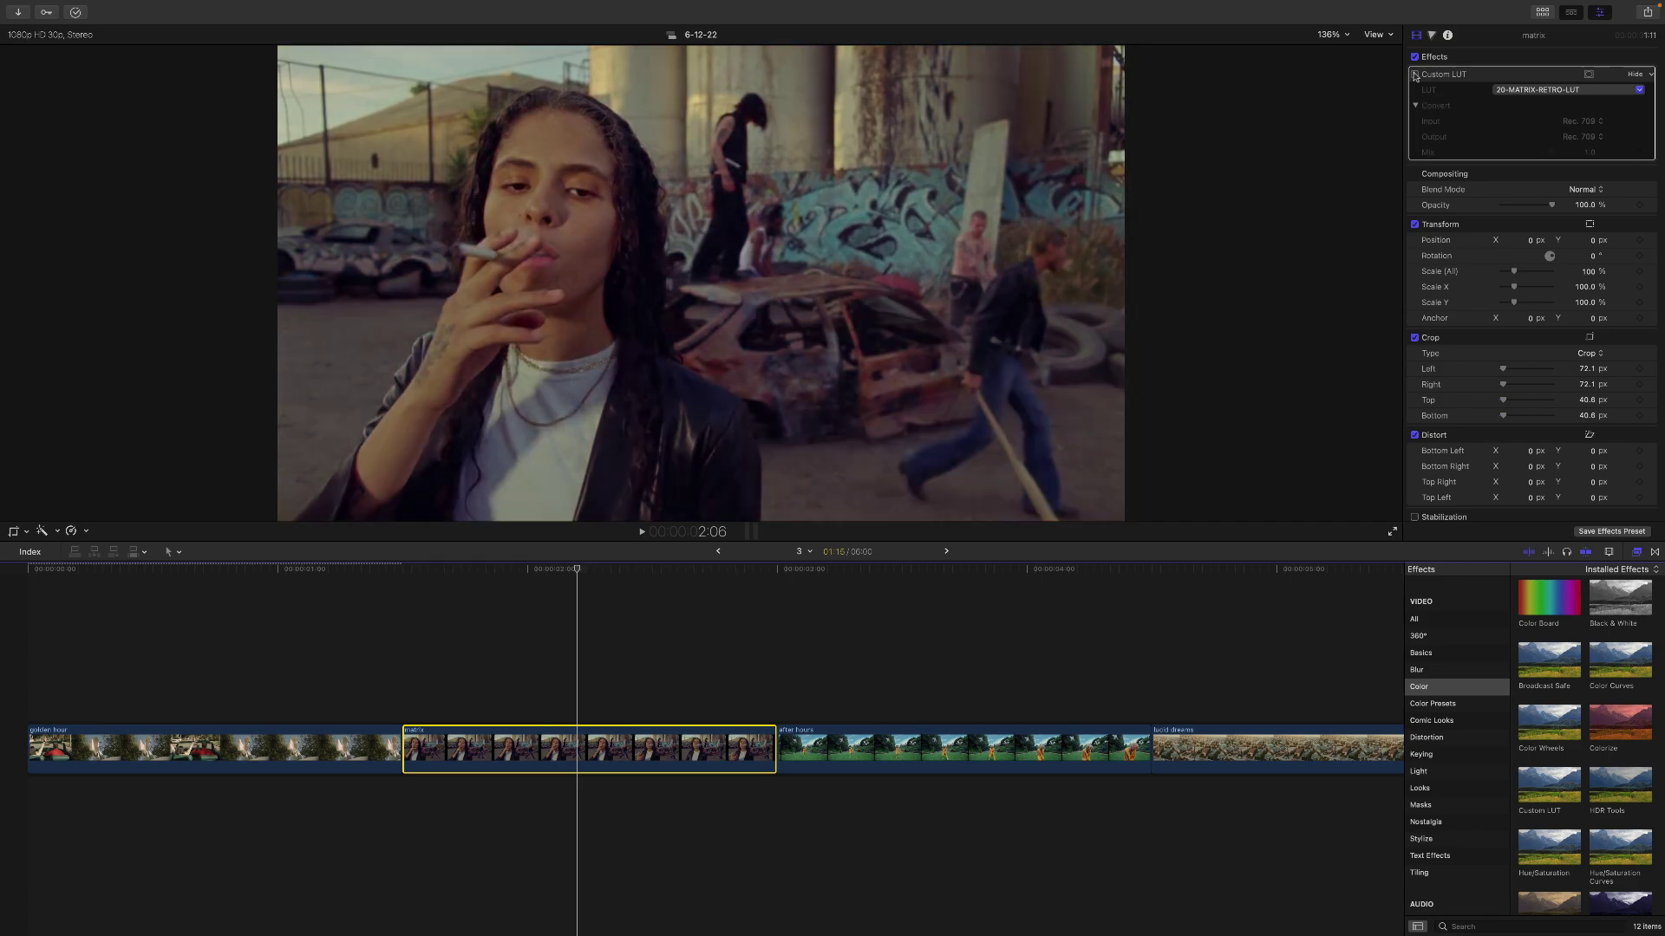
click(1414, 75)
Add Custom LUT to the after hours clip and set it to 01-AFTER HOURS-RETRO-LUT
click(867, 747)
scroll(850, 747, right, 5)
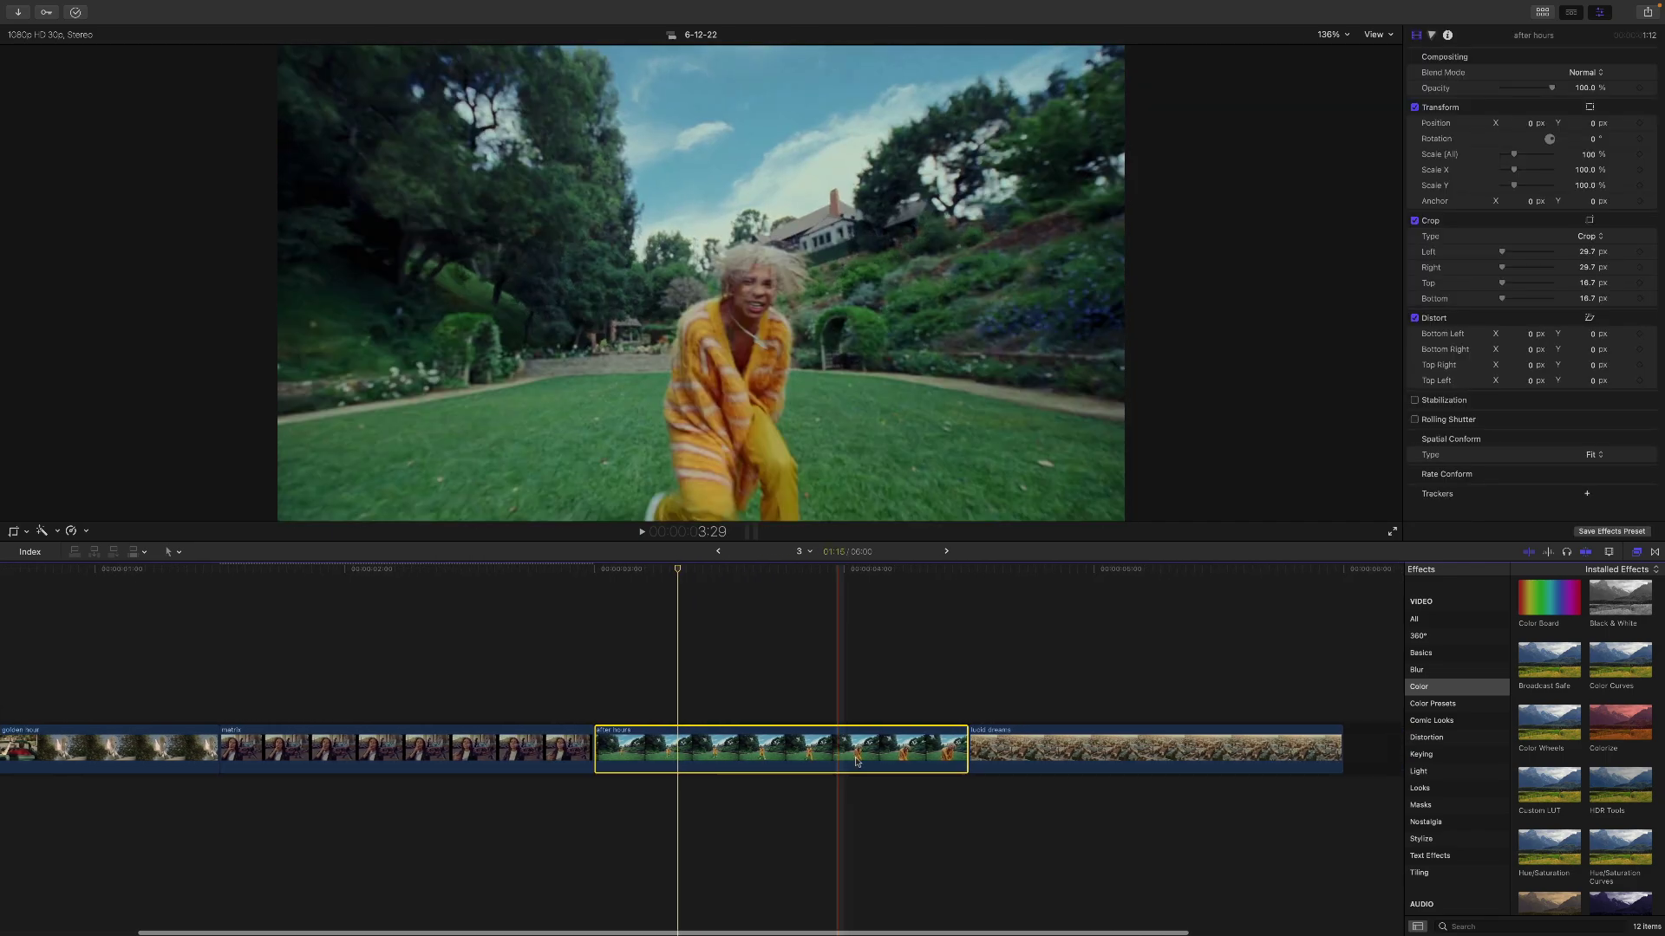
drag(1548, 784, 859, 747)
click(1539, 90)
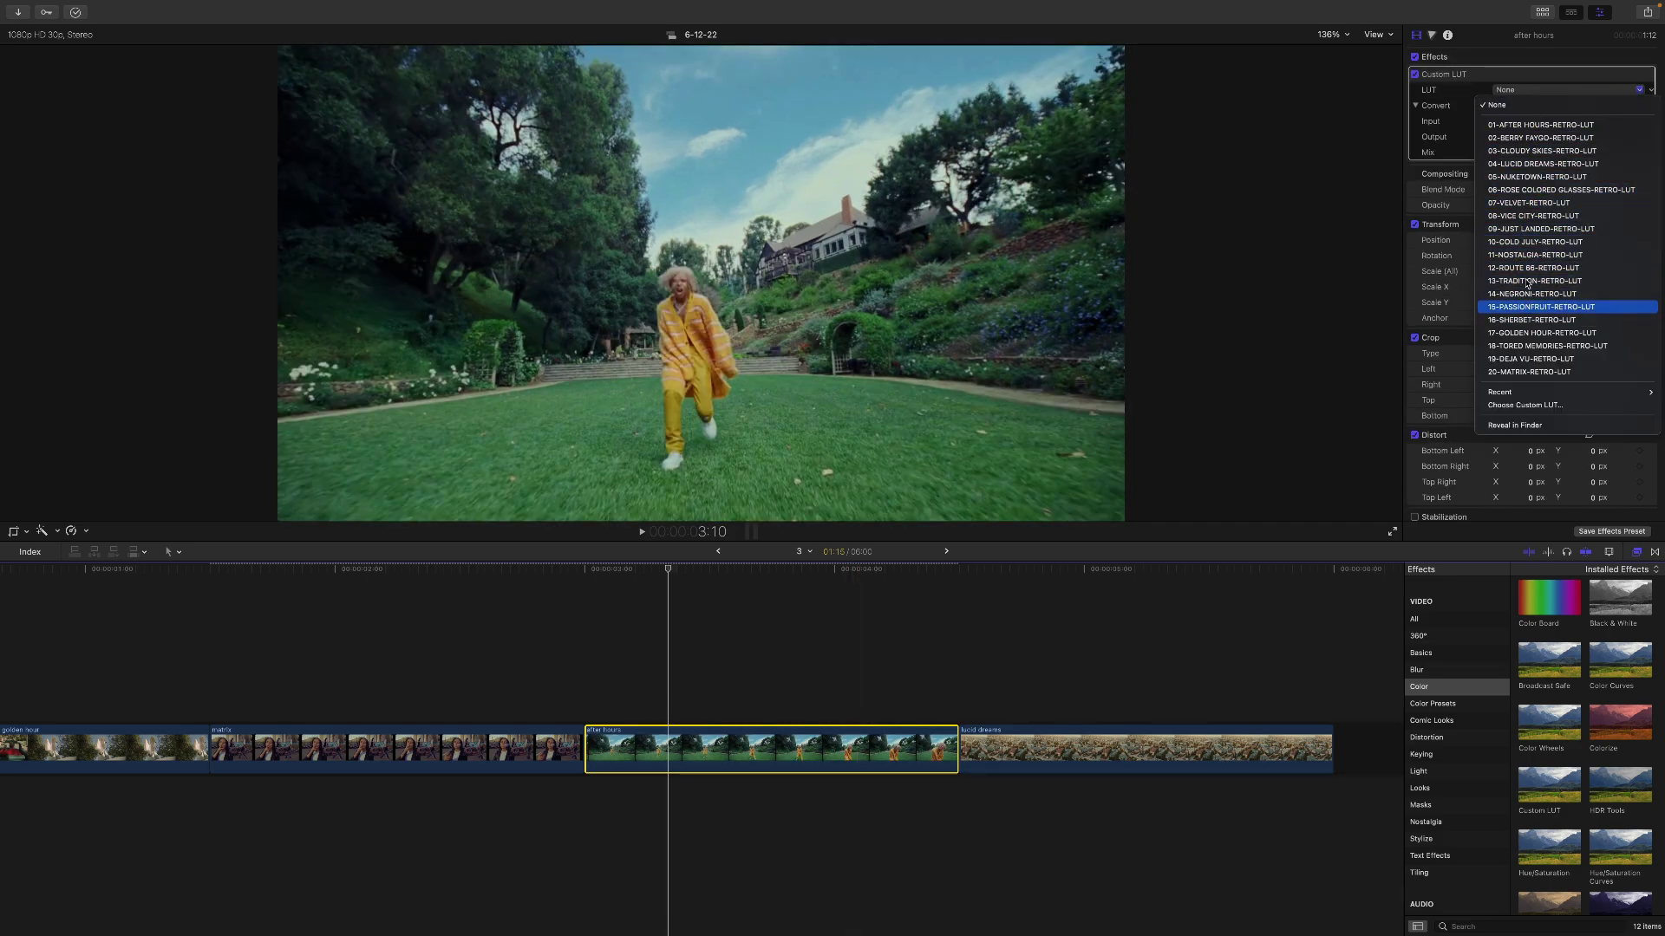
click(1525, 126)
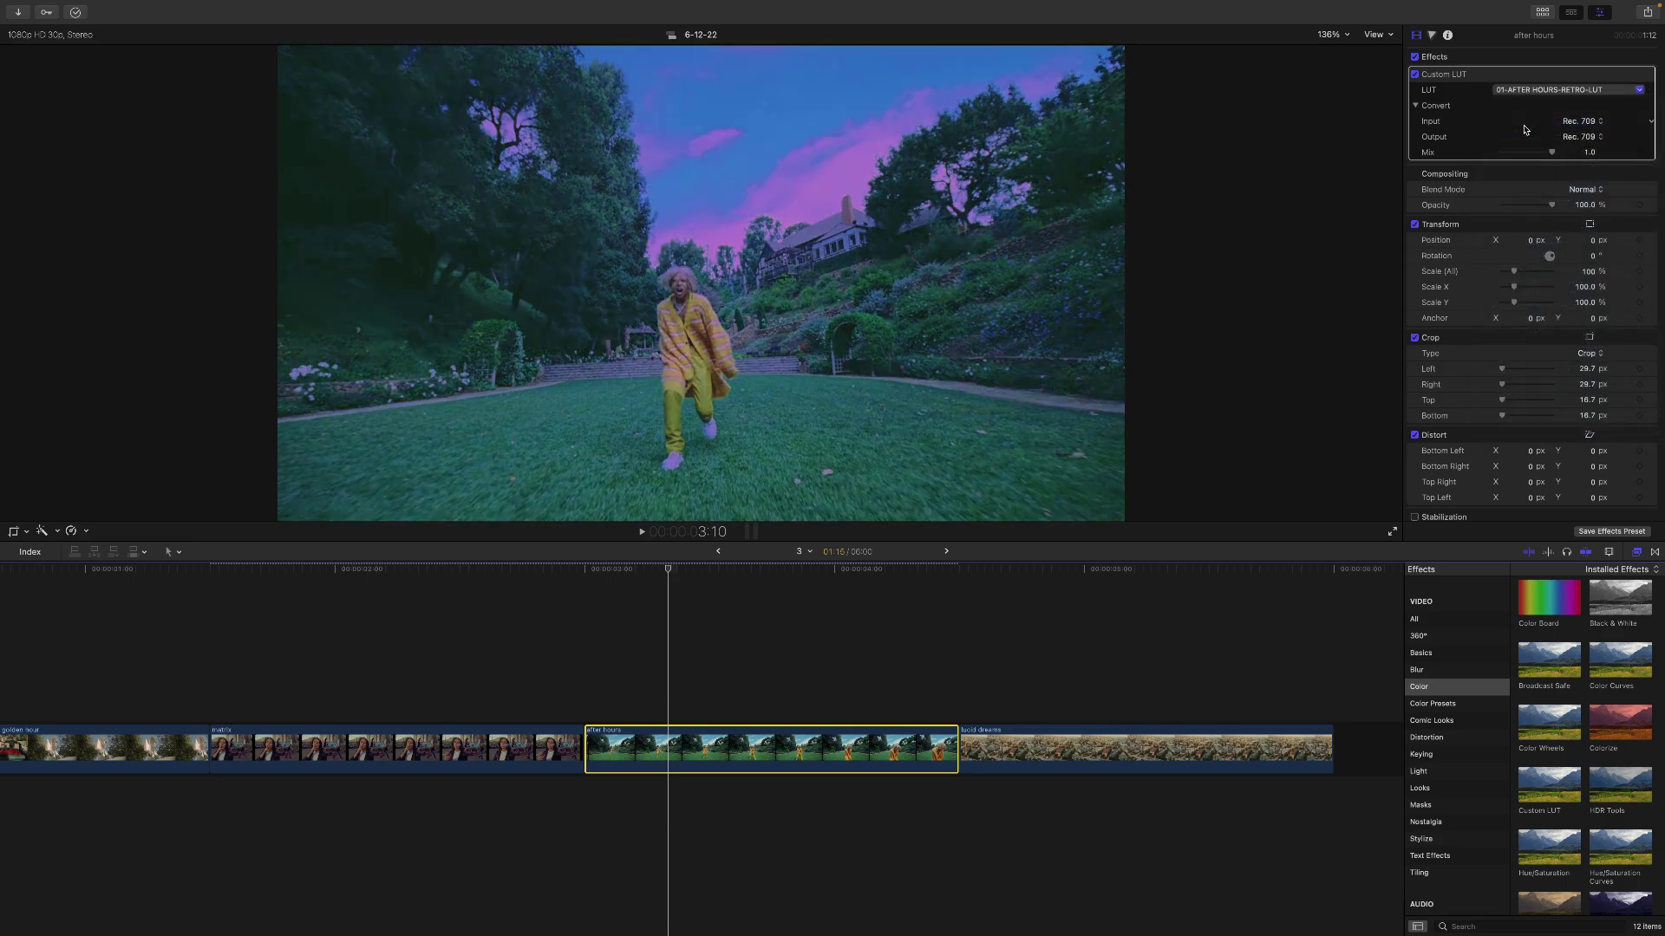
Toggle the After Hours grade off and on, then move the playhead back within the clip
click(1414, 75)
click(1414, 75)
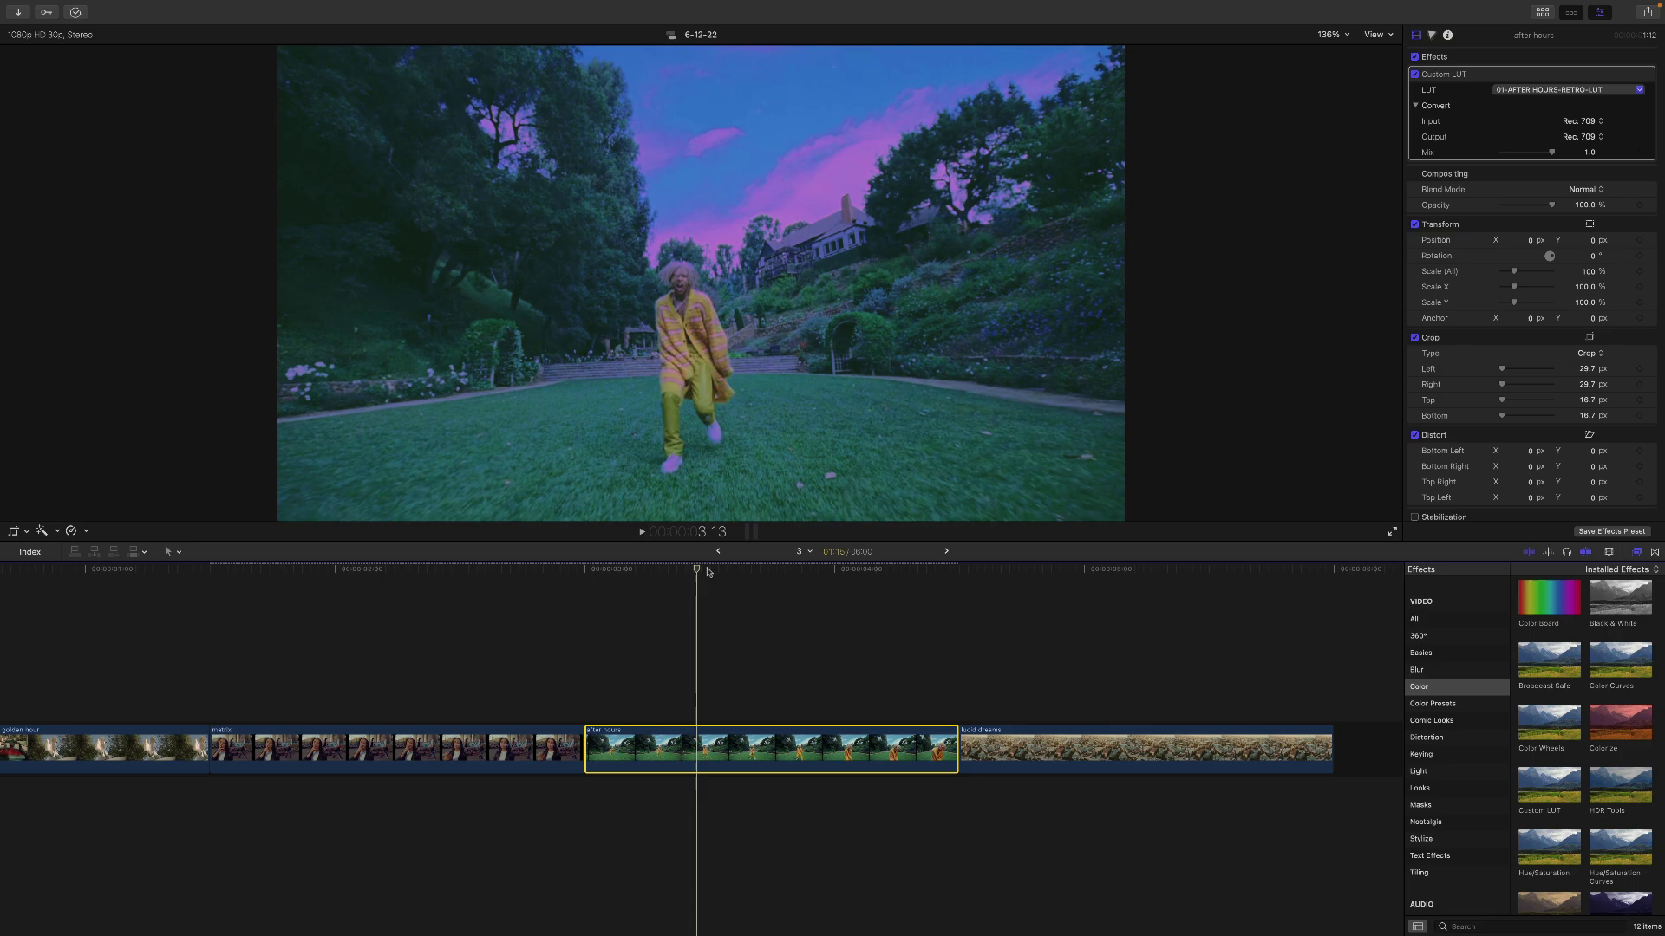
click(597, 607)
scroll(698, 628, right, 3)
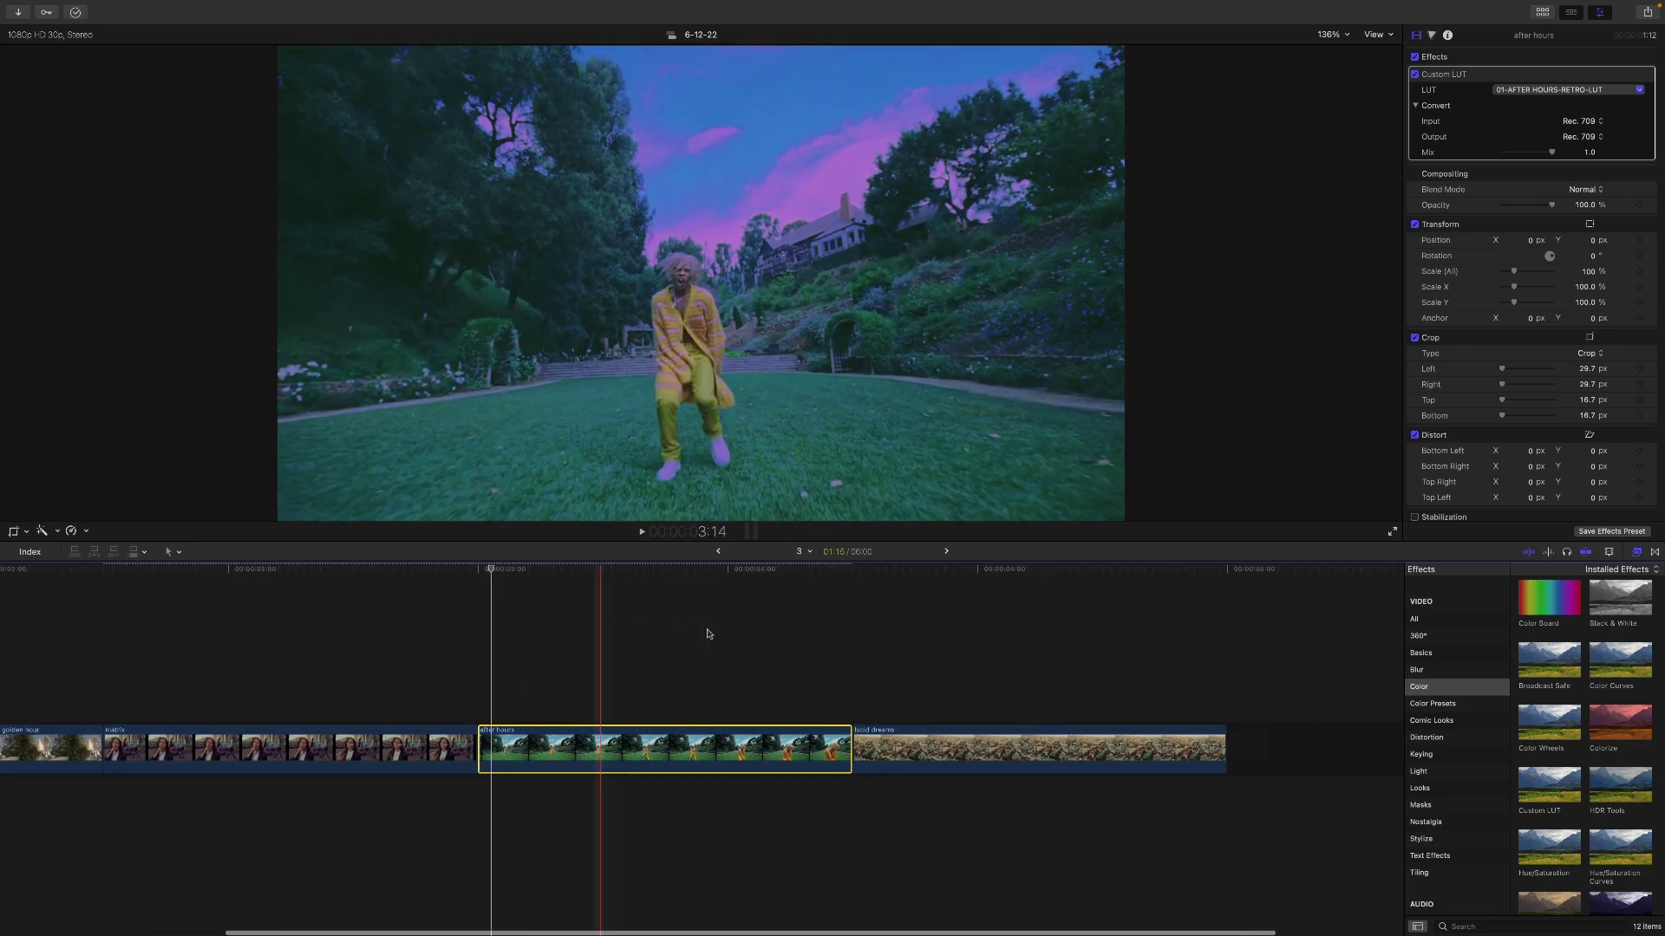
scroll(921, 563, right, 3)
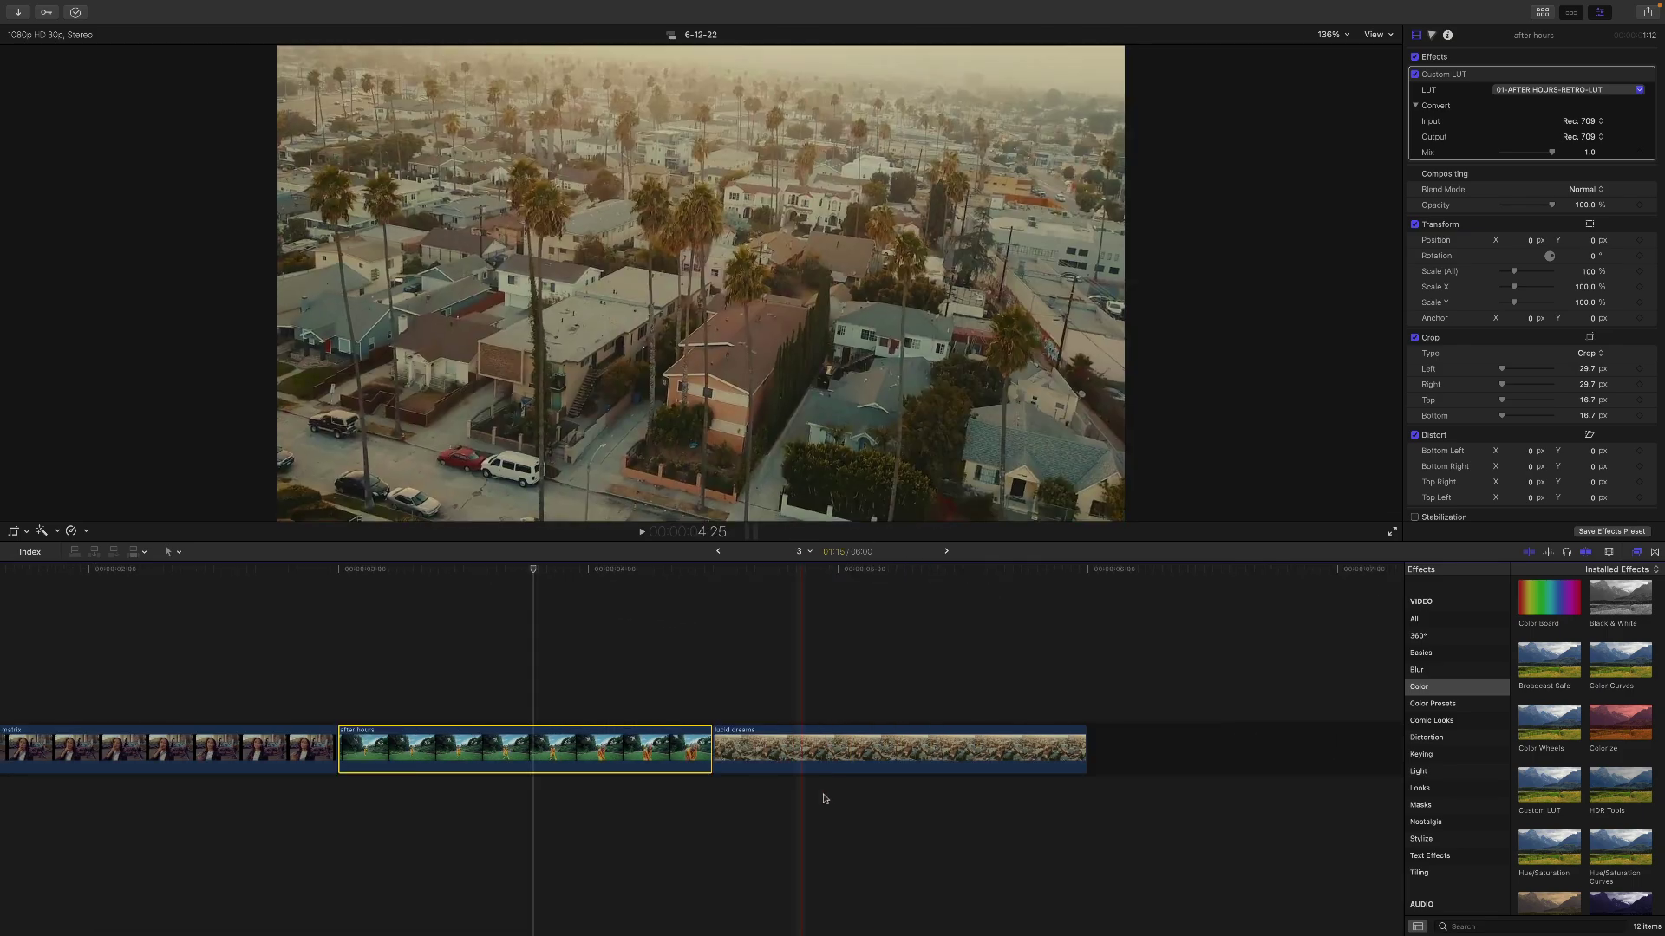
Give the lucid dreams clip a Custom LUT set to 04-LUCID DREAMS-RETRO-LUT and try a weaker Mix
click(783, 749)
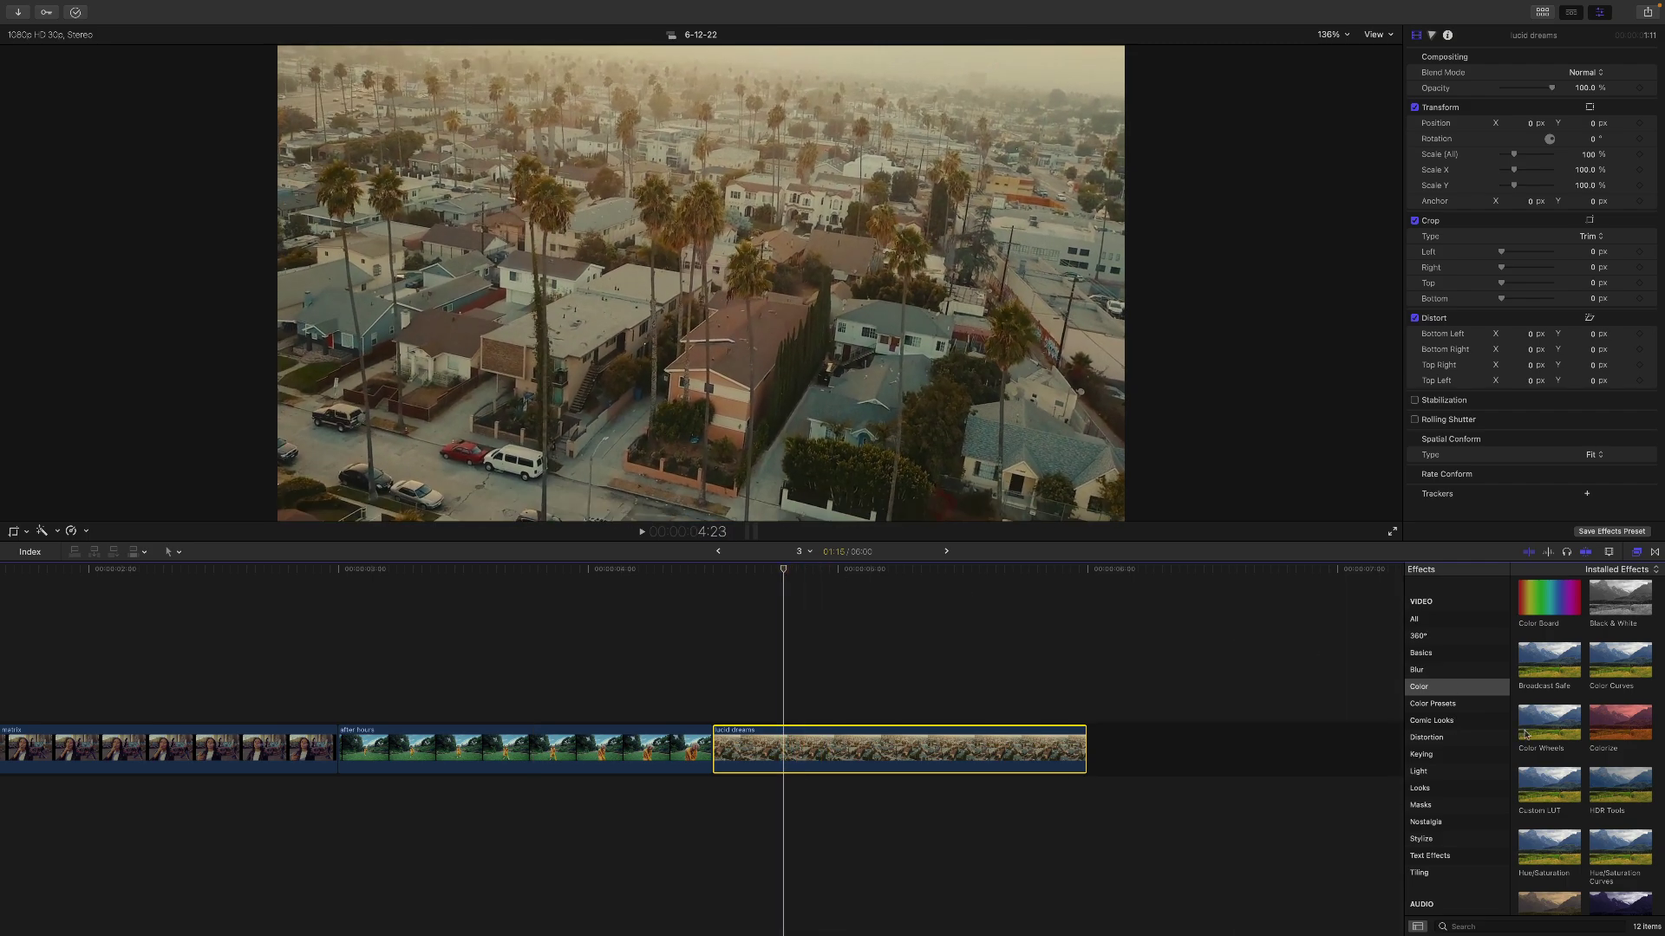
drag(1549, 784, 1023, 750)
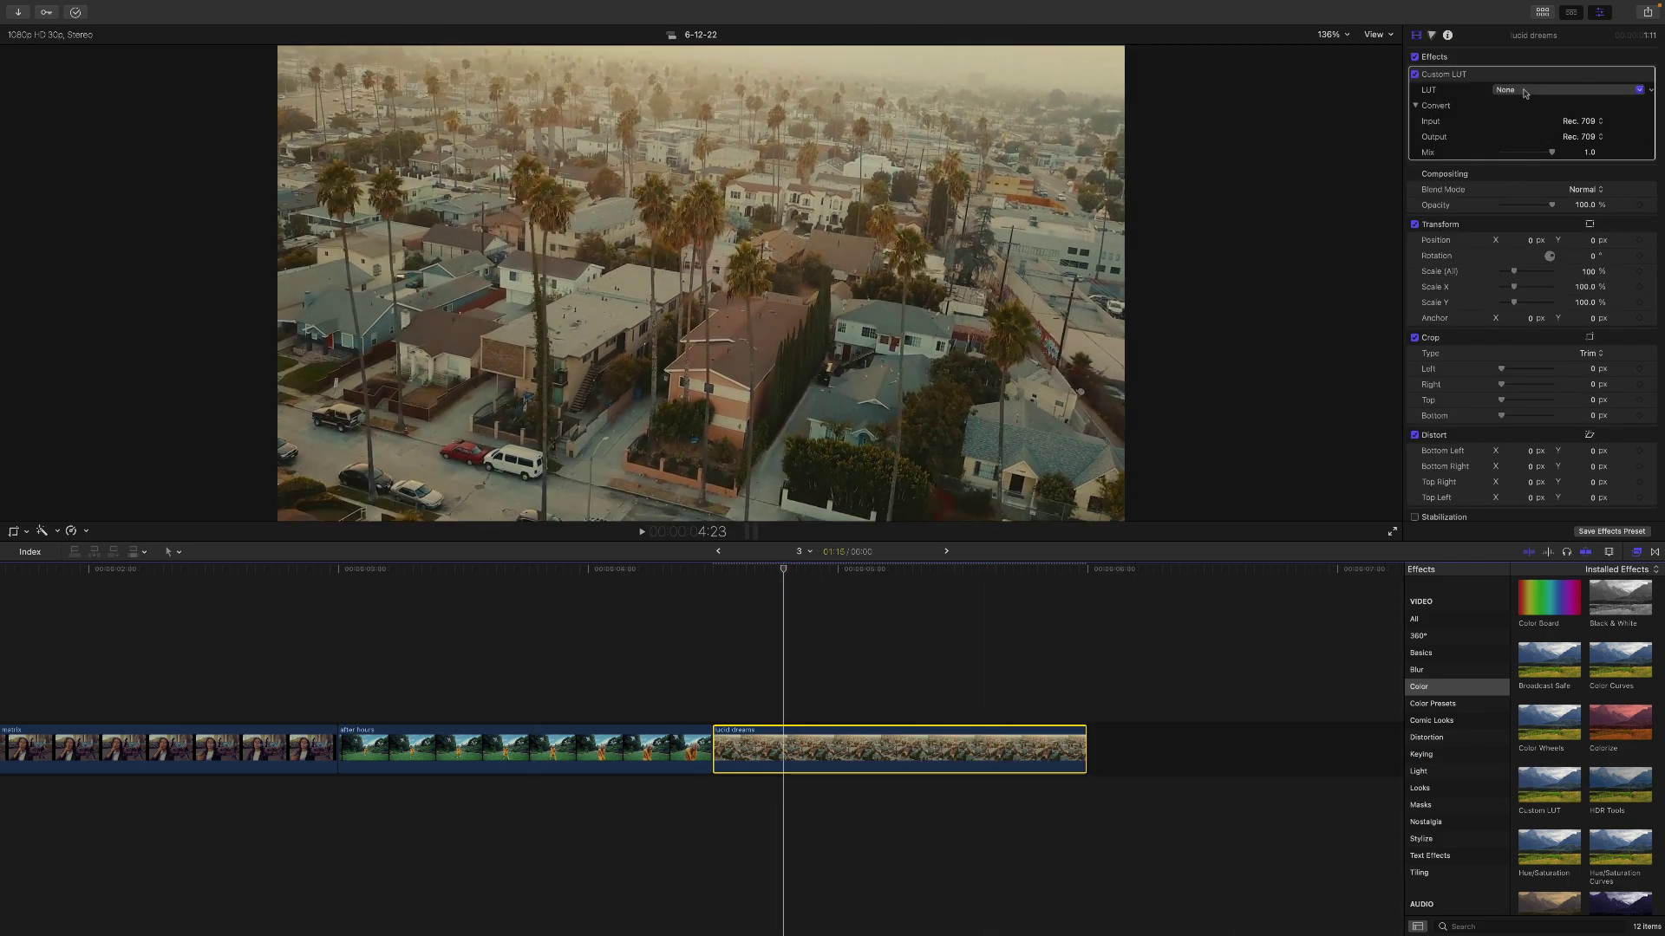
click(1525, 92)
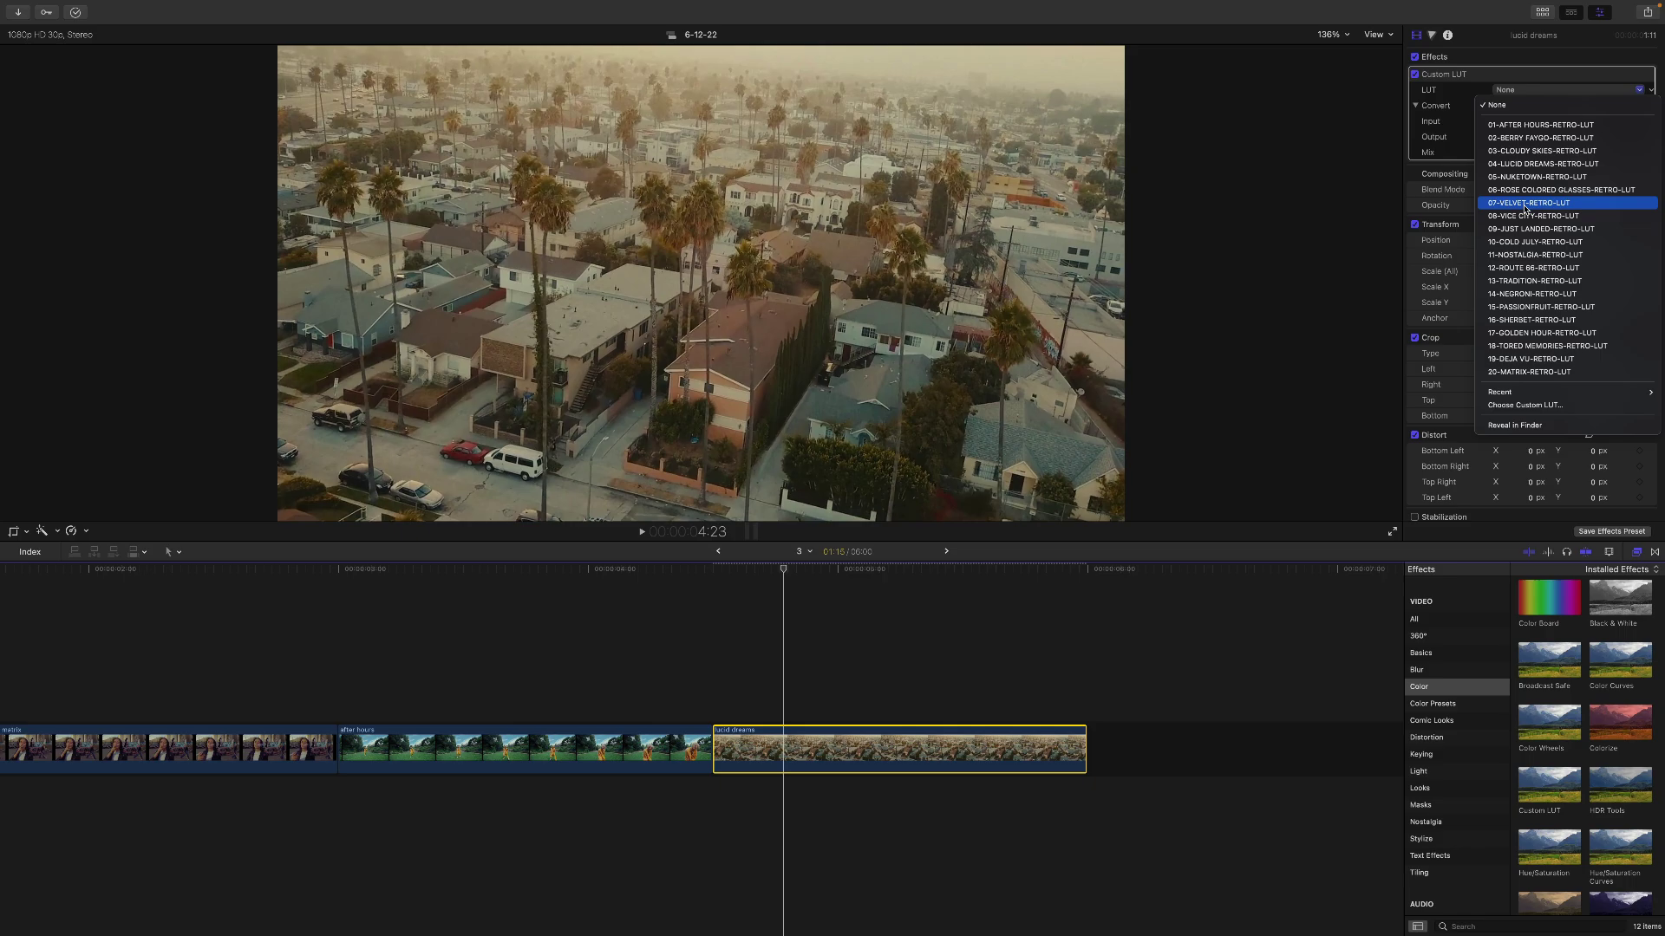
click(1523, 165)
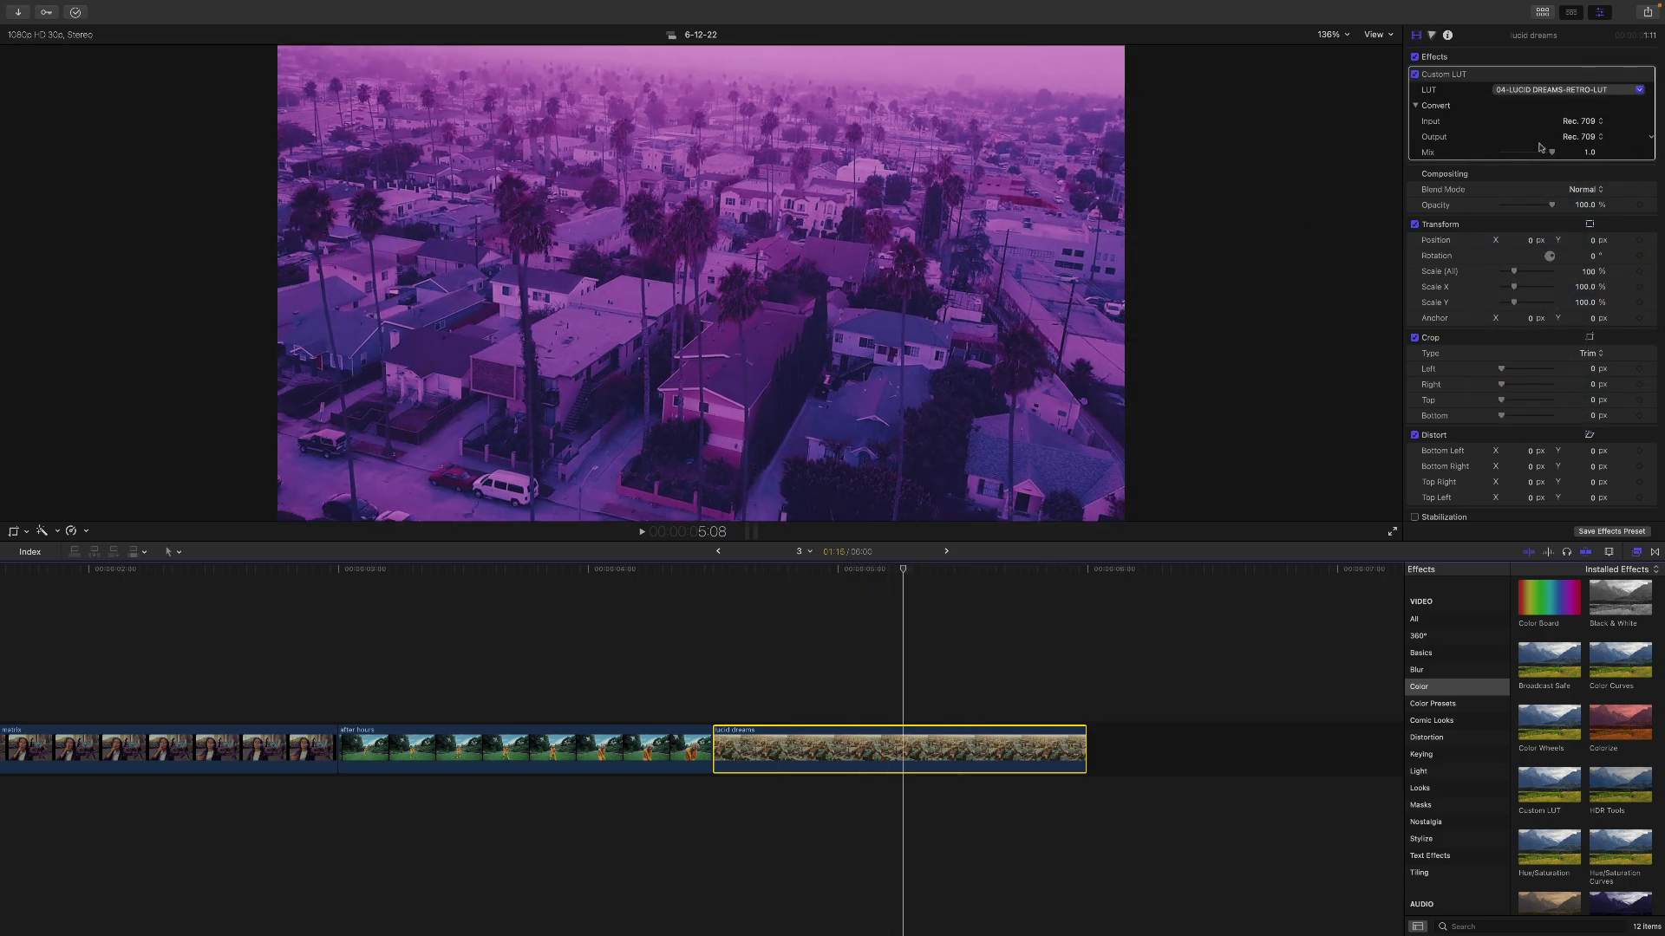
drag(1551, 153, 1531, 156)
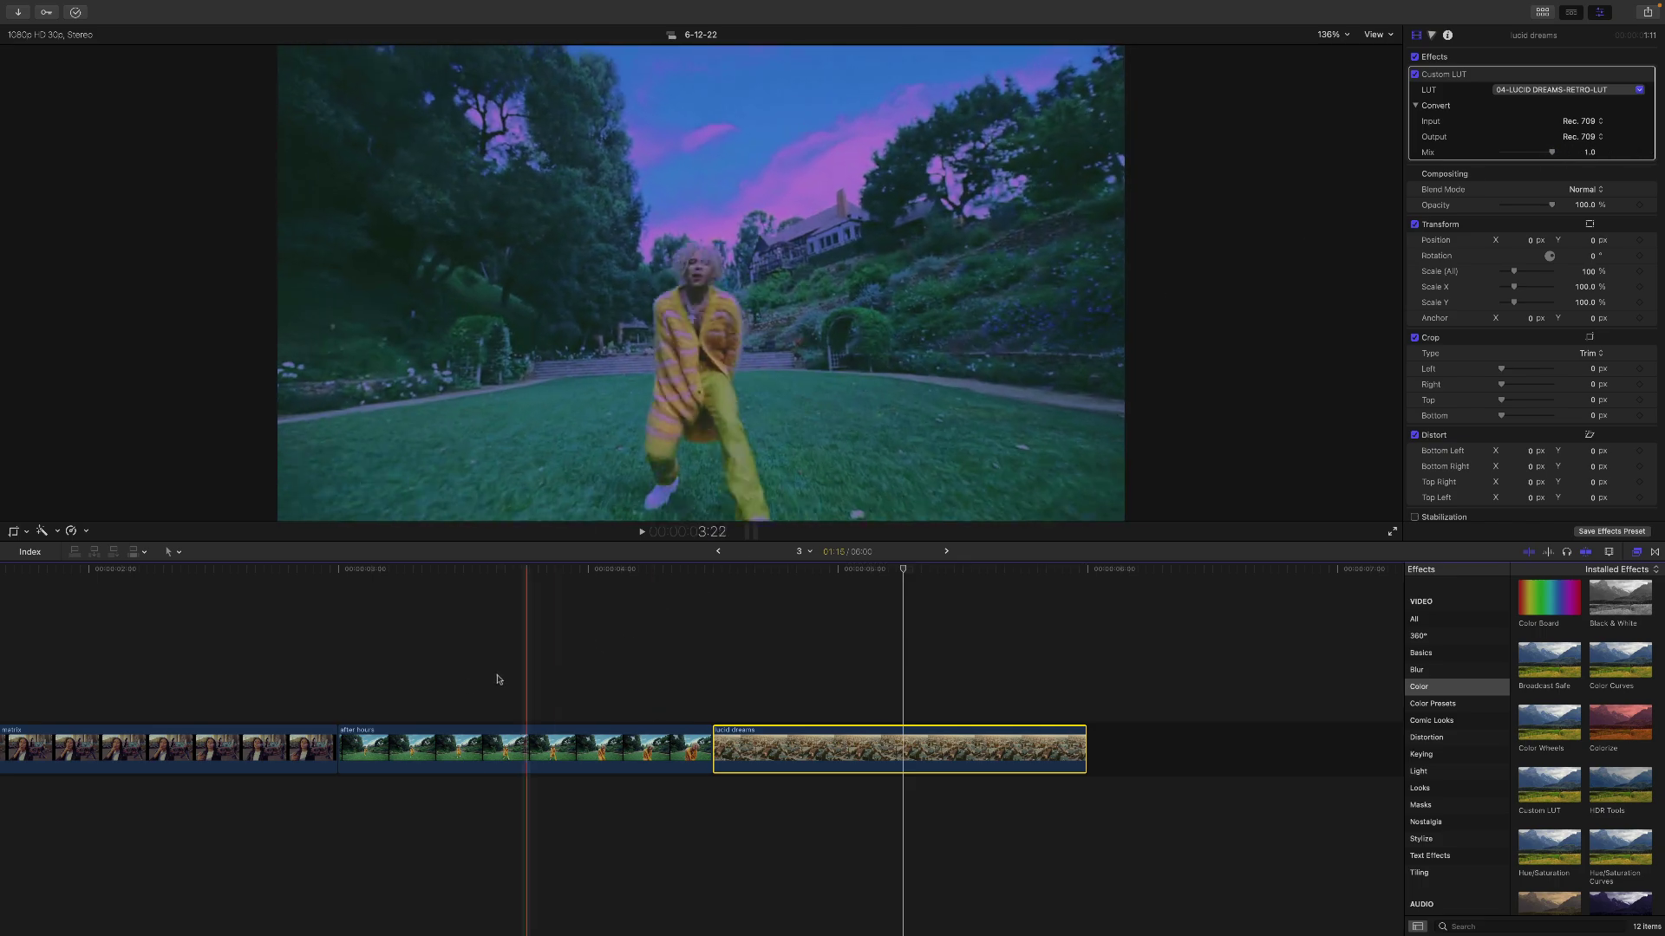
scroll(326, 663, left, 5)
Play back the graded edit across all four clips, then stop playback
key(space)
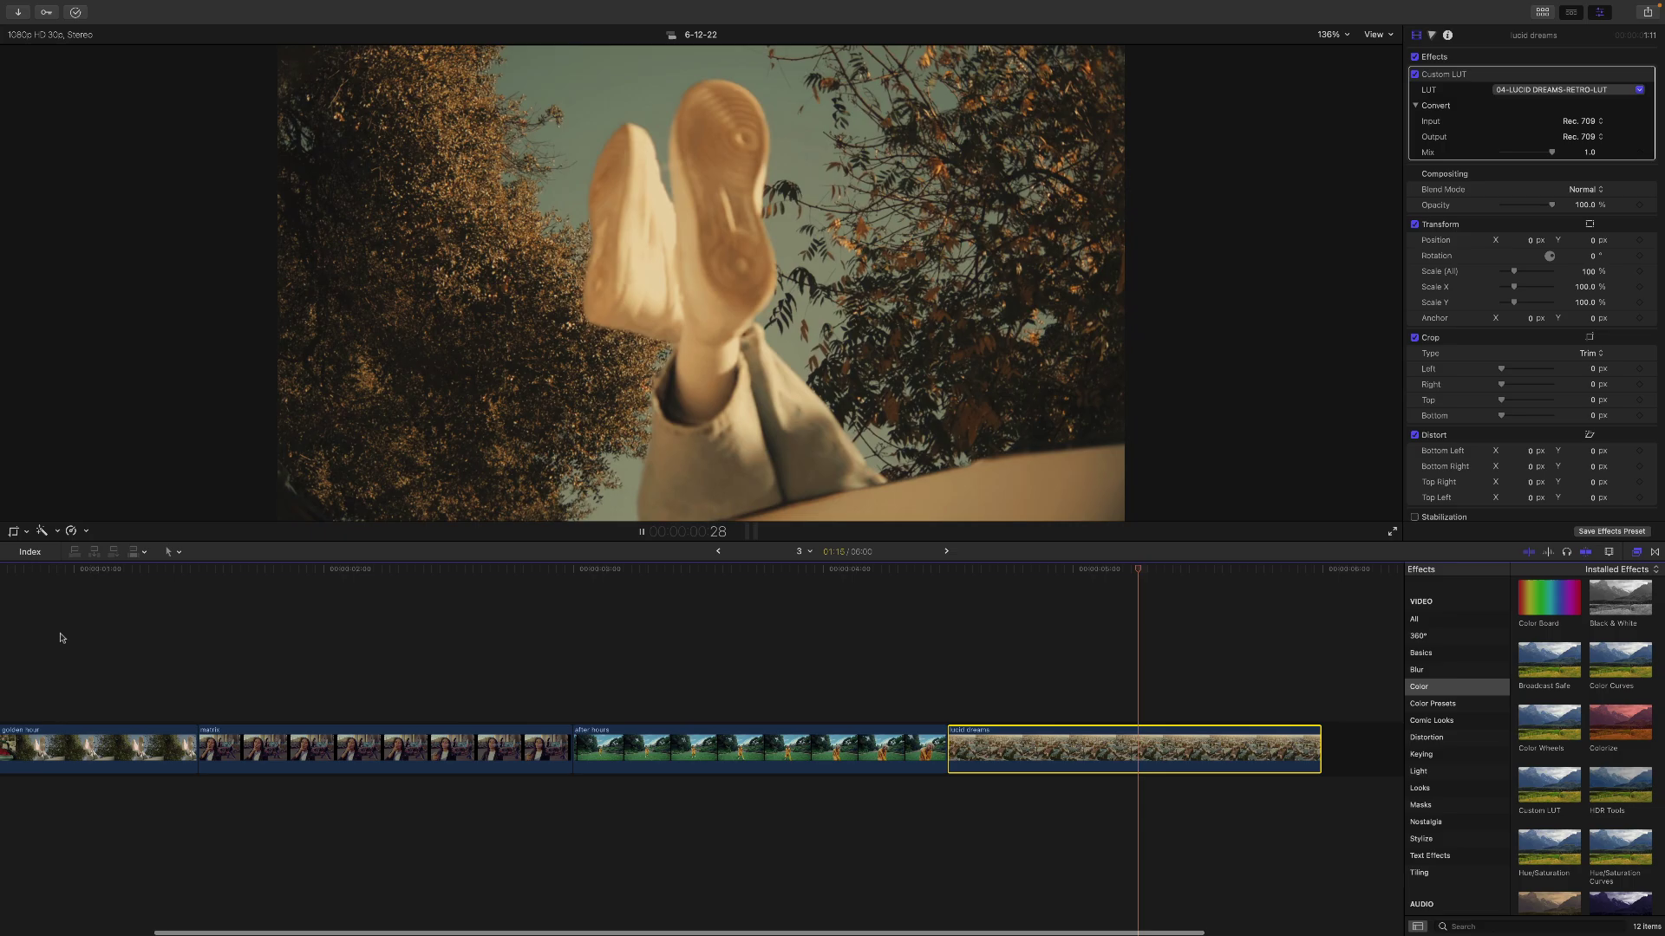
key(shift+z)
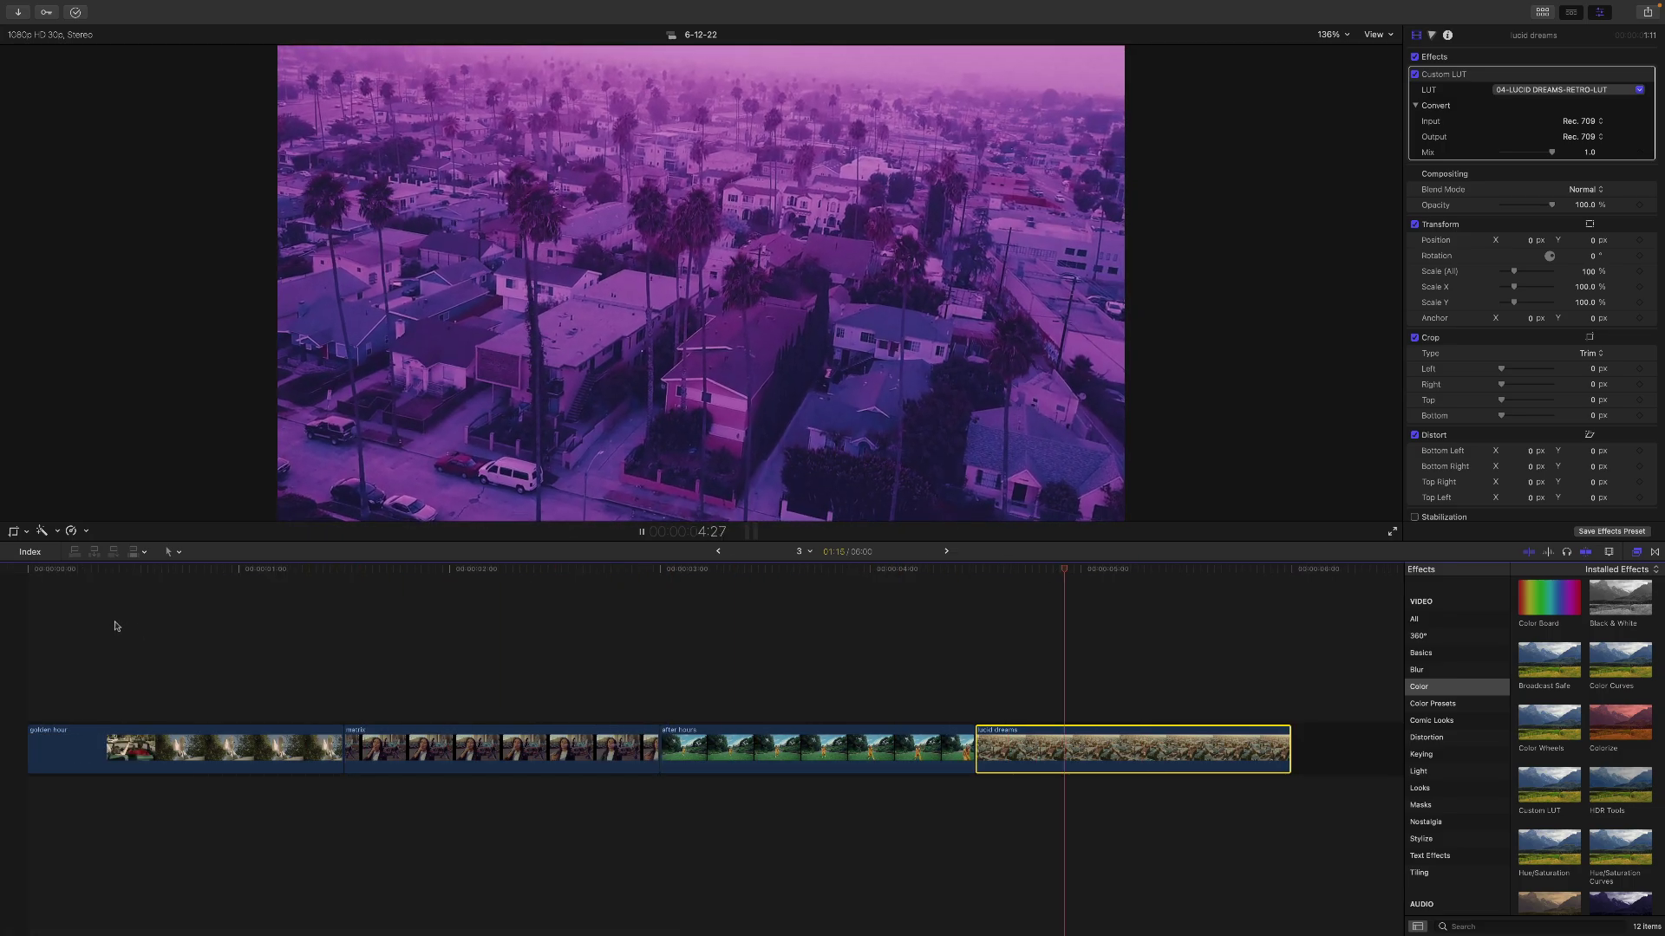
key(space)
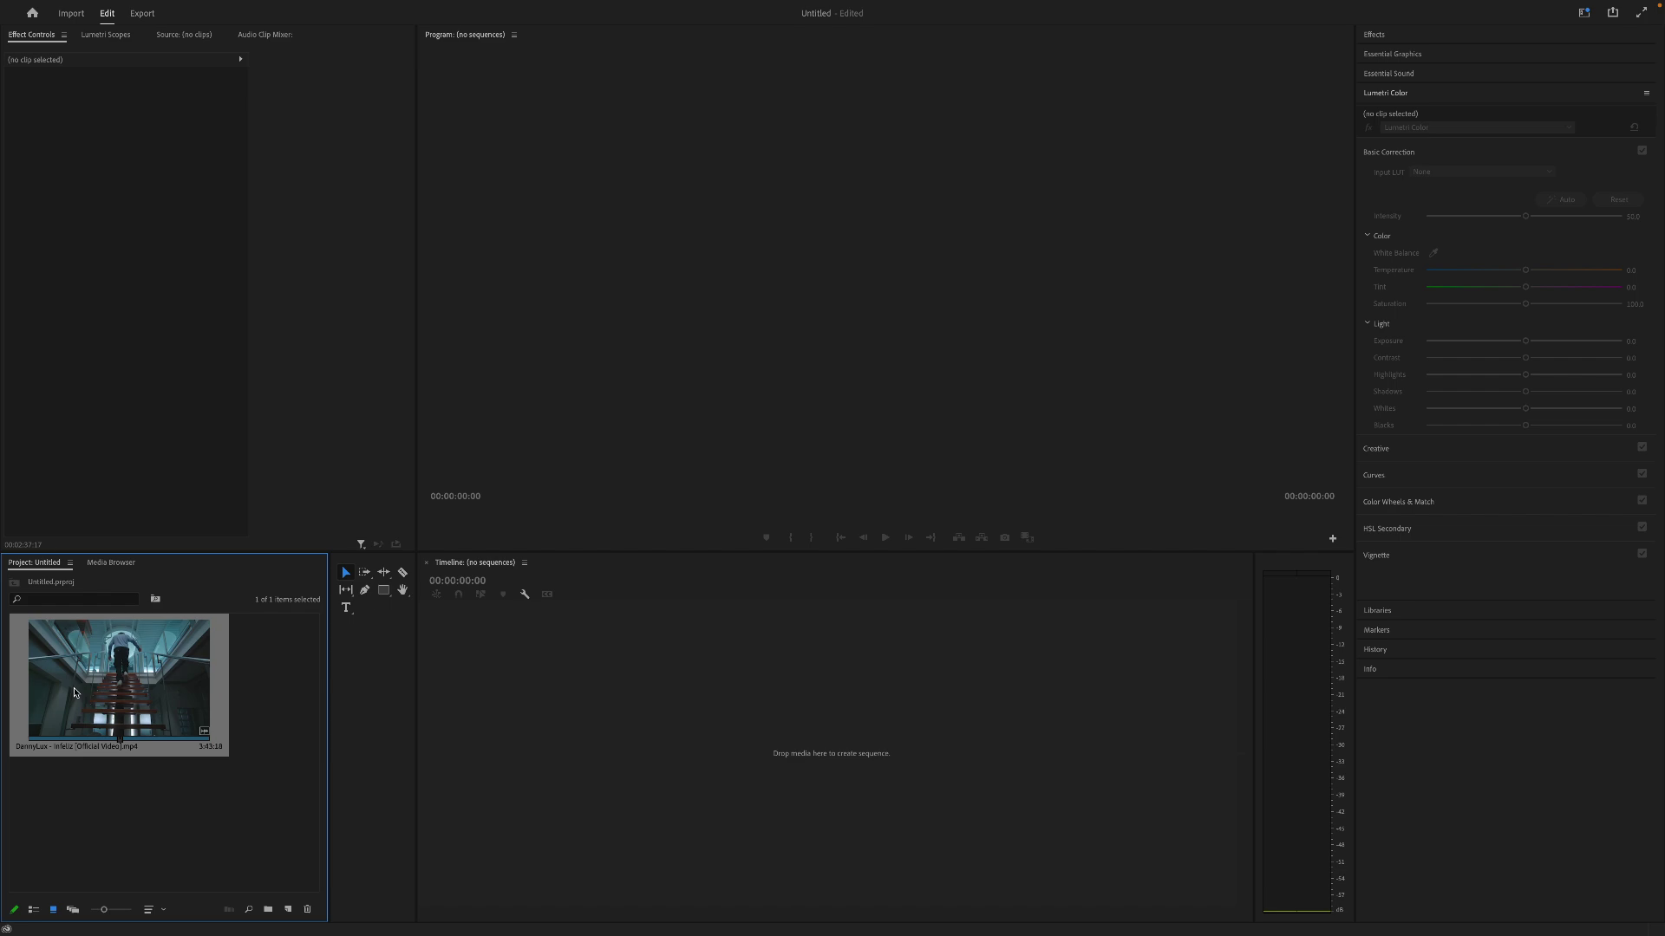
Create a sequence from the music-video clip, mute track A1, and move the playhead to about 2:10
drag(105, 701, 666, 691)
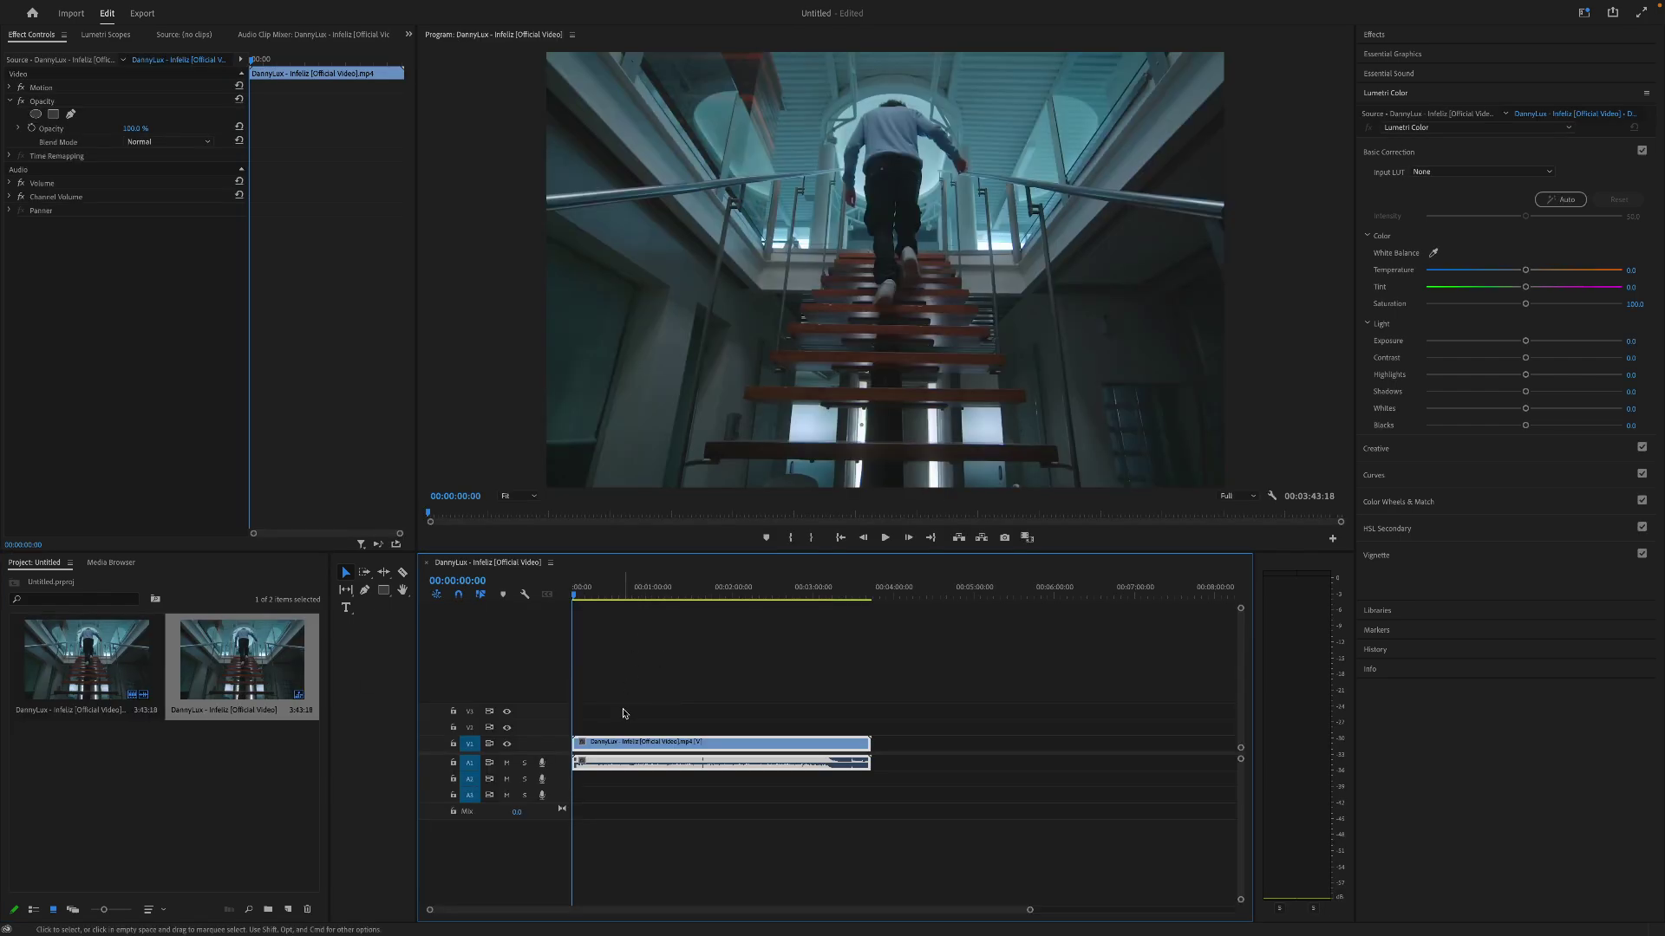
click(507, 763)
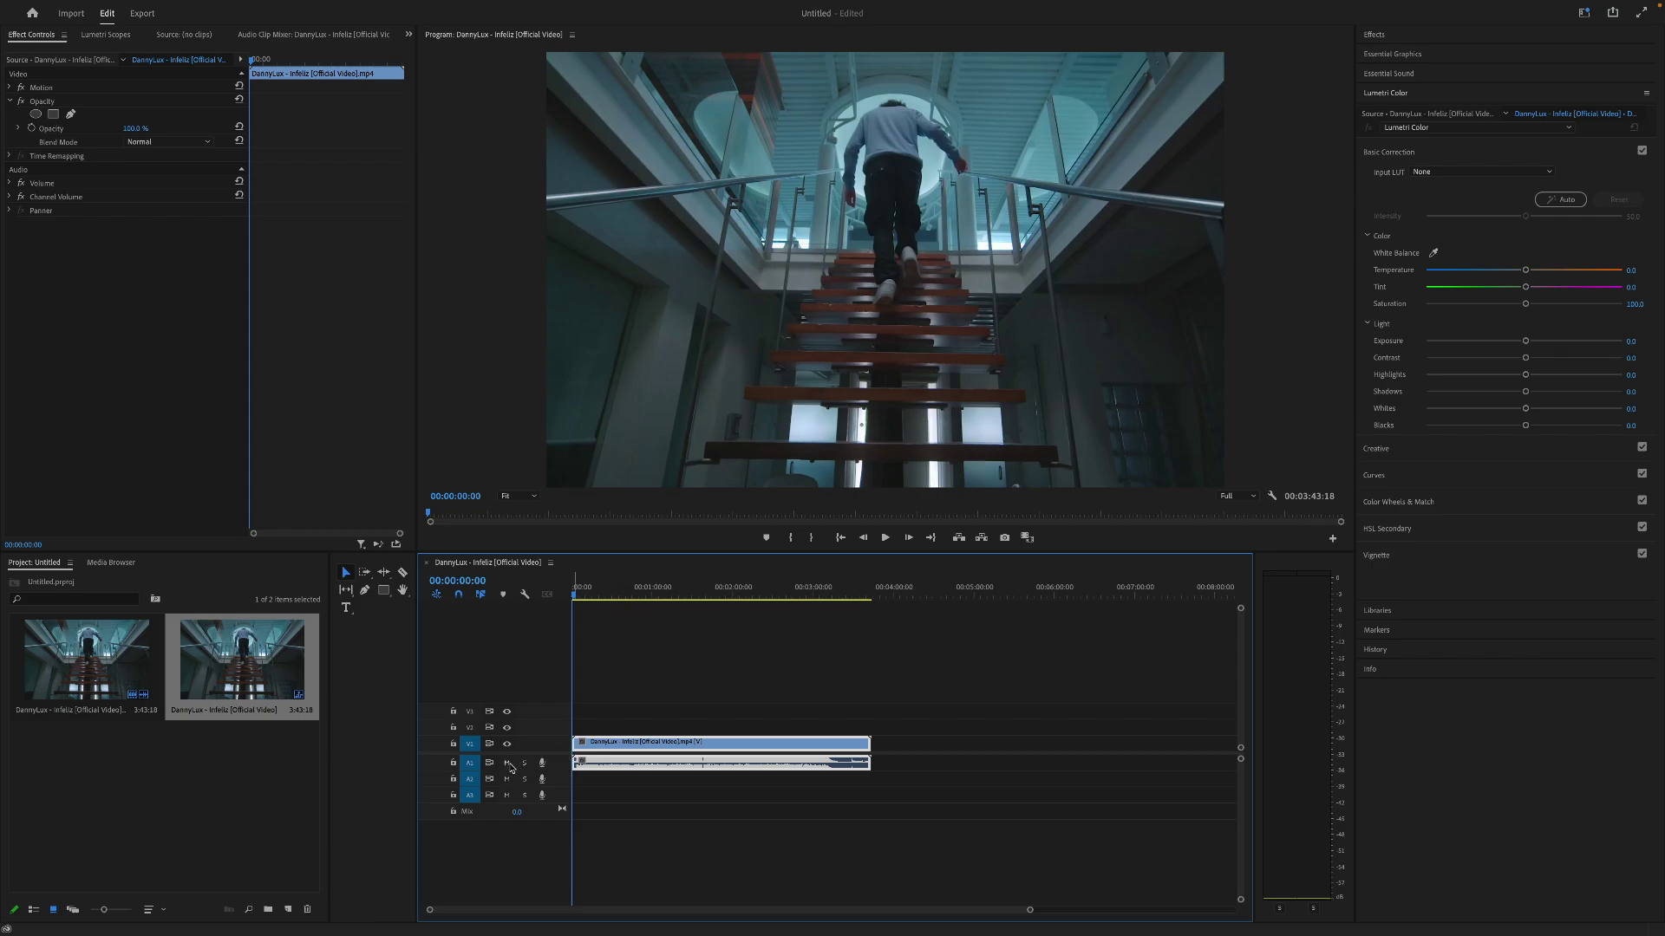
drag(605, 591, 745, 591)
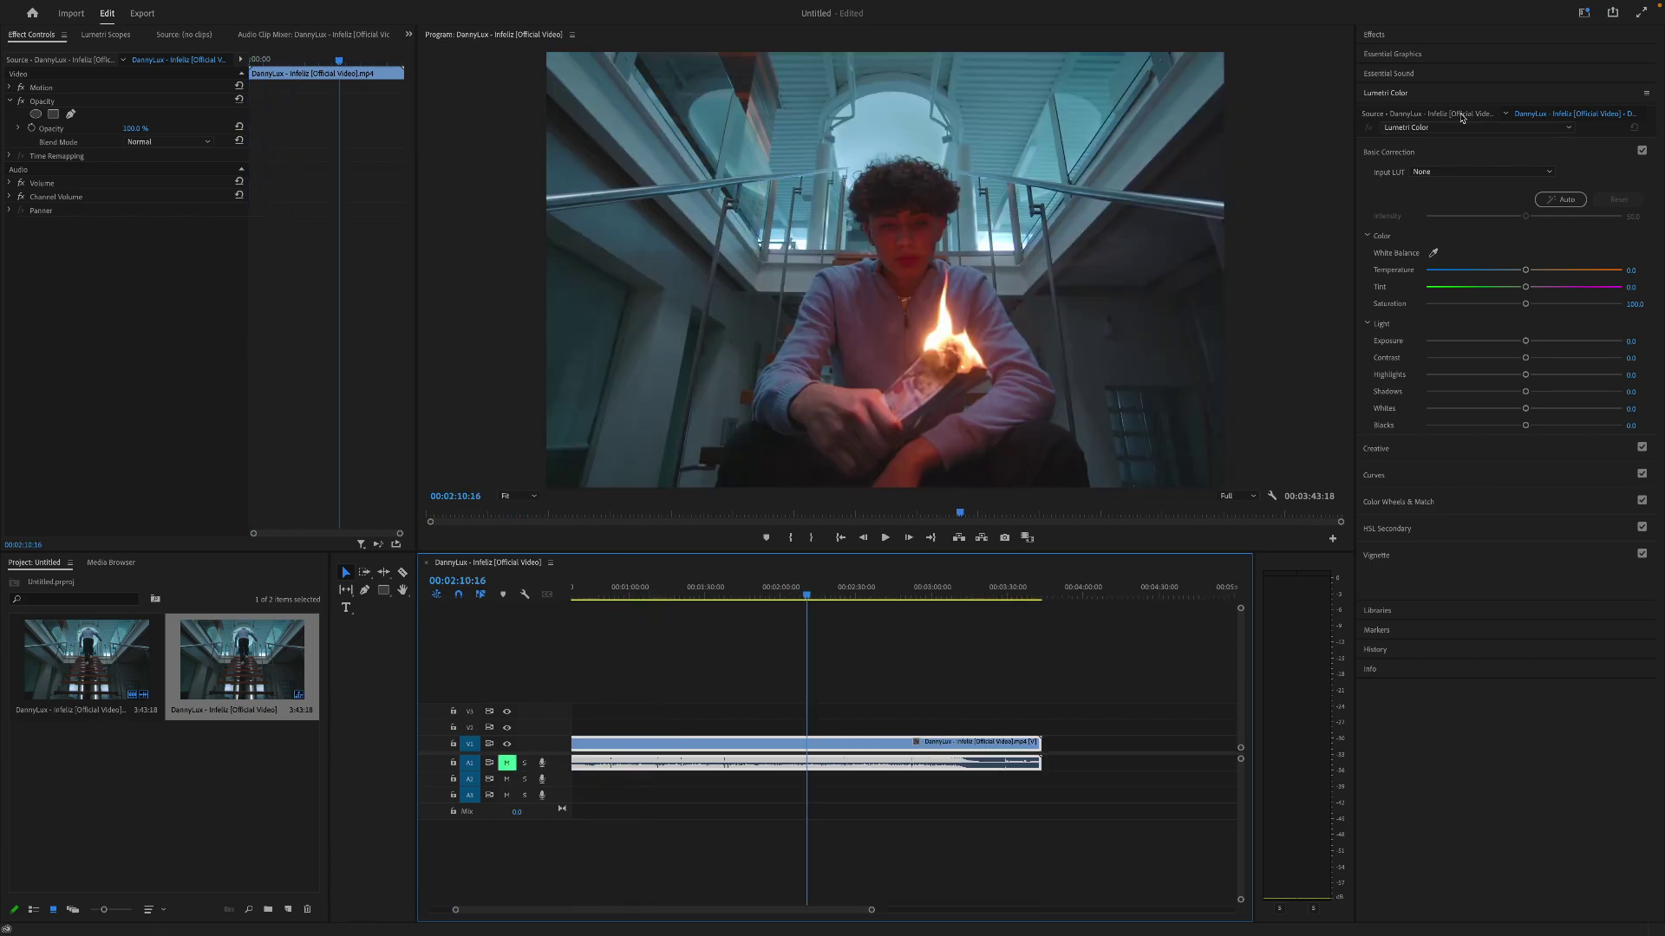
click(1578, 35)
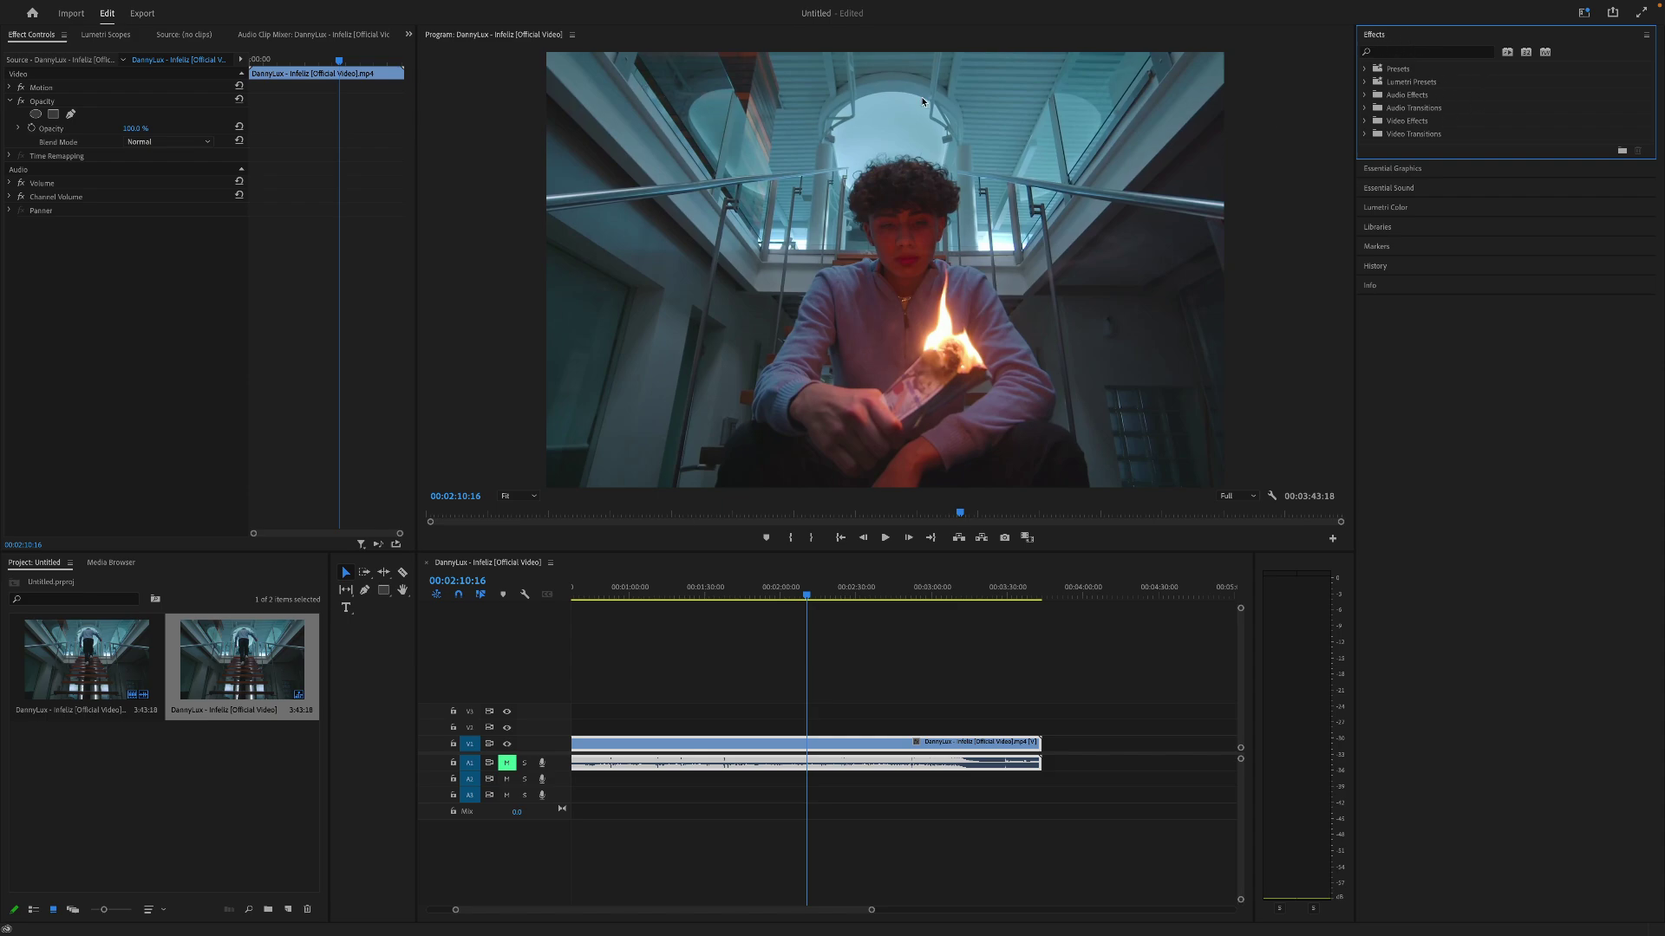
Reset to the Effects workspace and show the clip's Lumetri Color Basic Correction controls
click(424, 8)
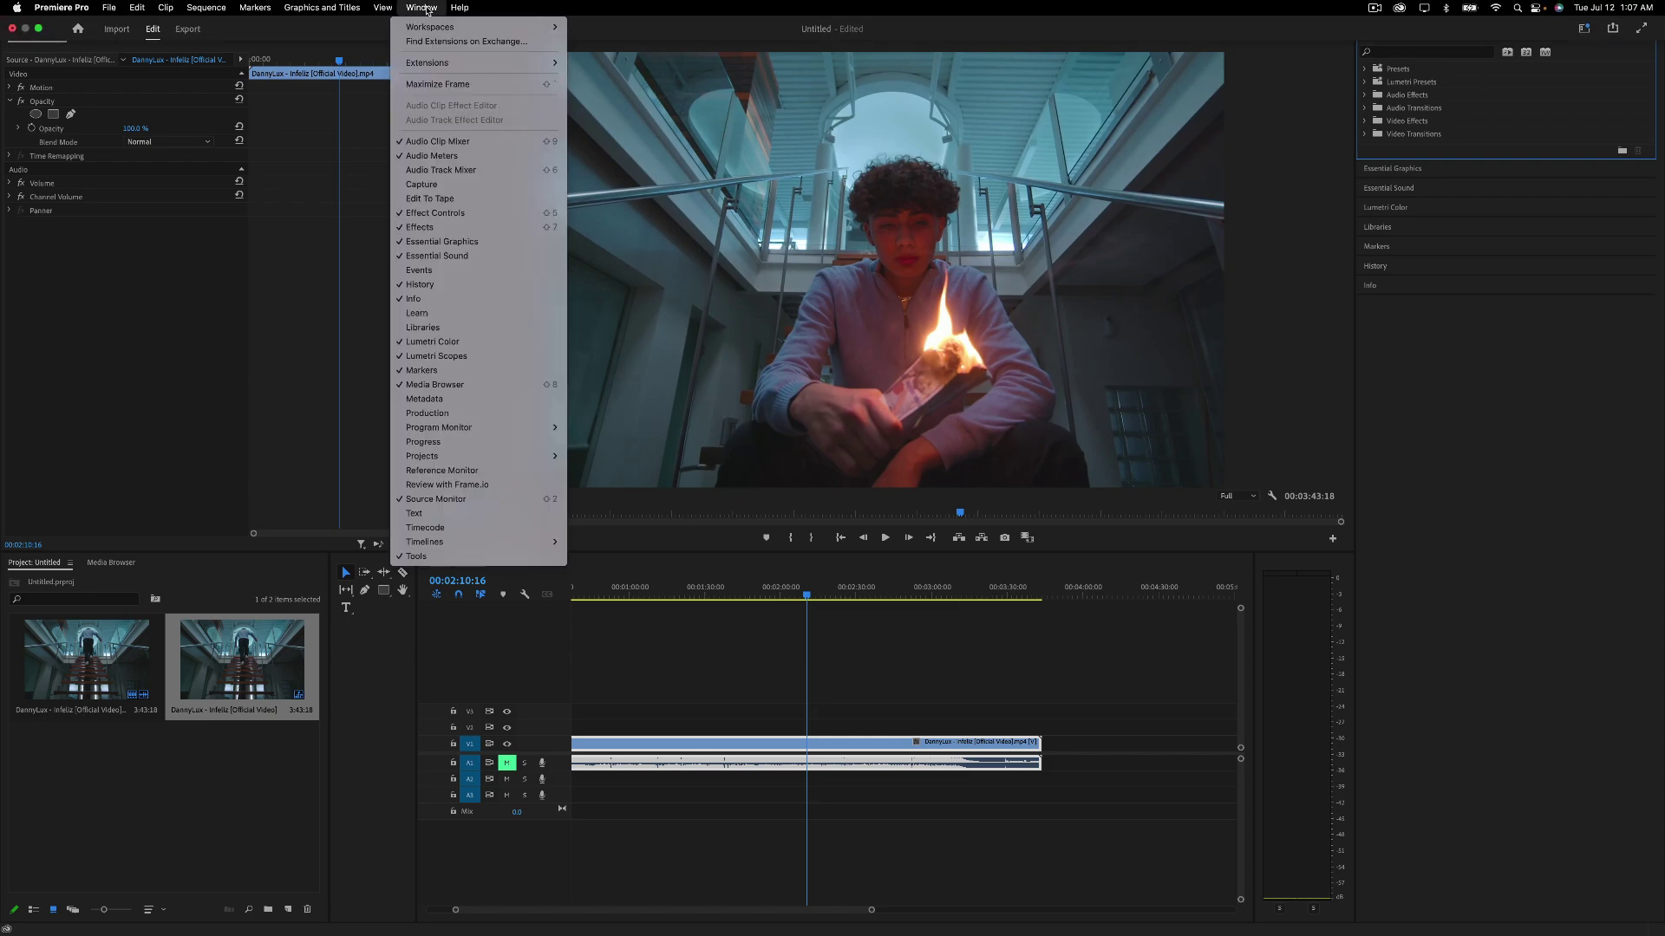
mouse_move(521, 27)
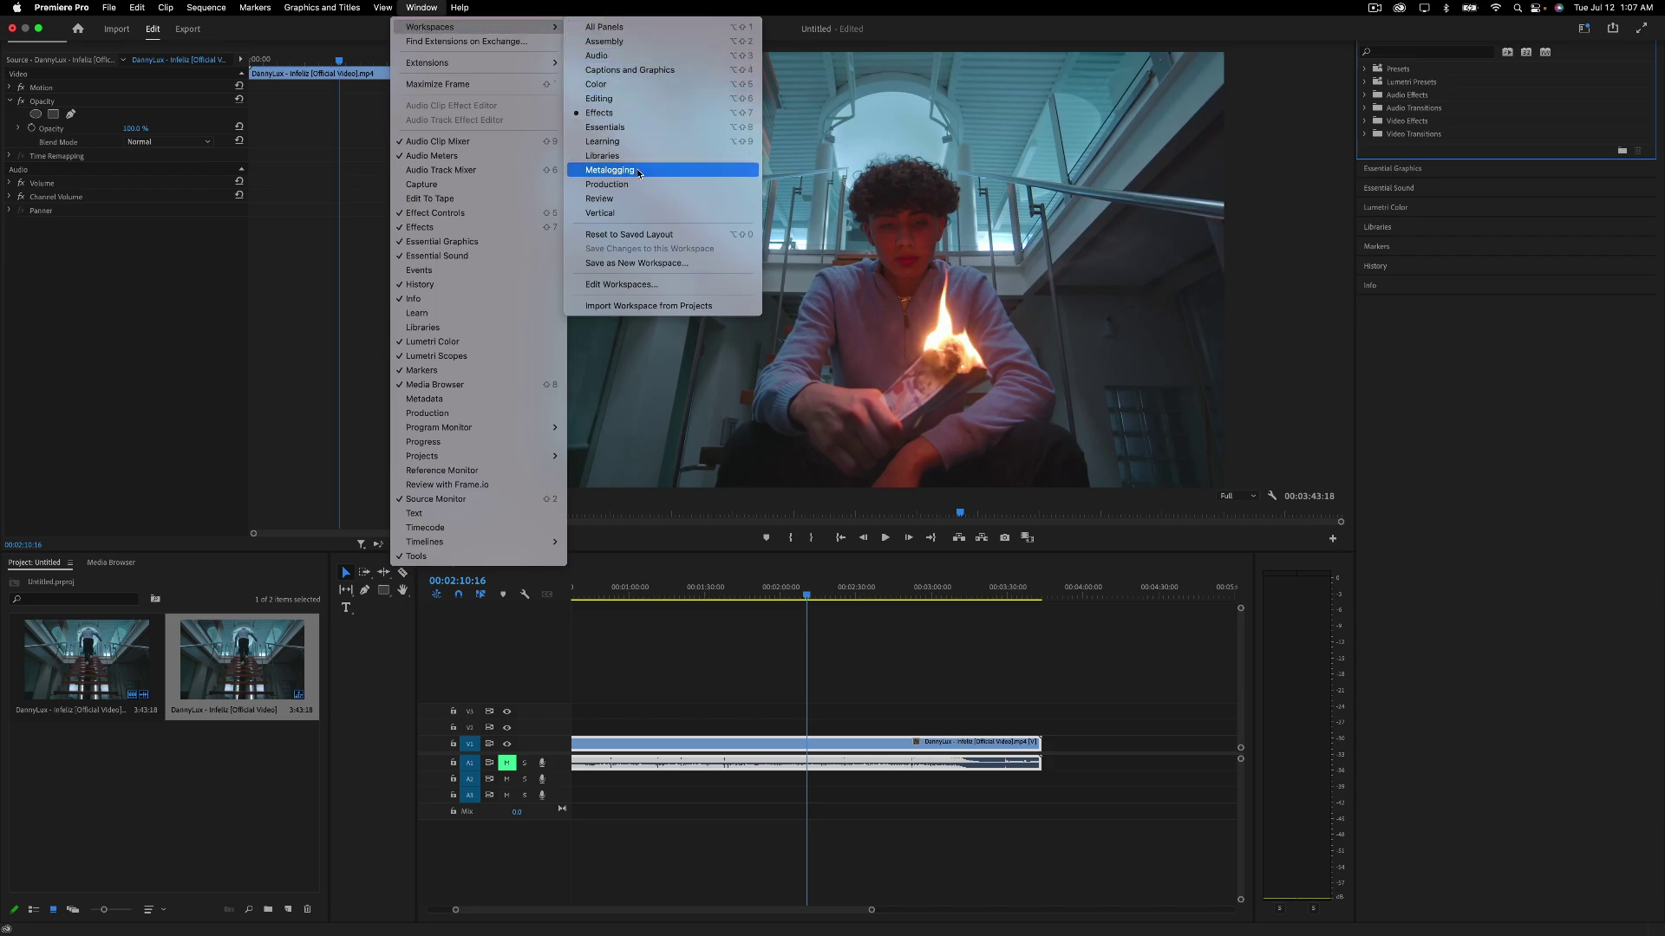
click(745, 234)
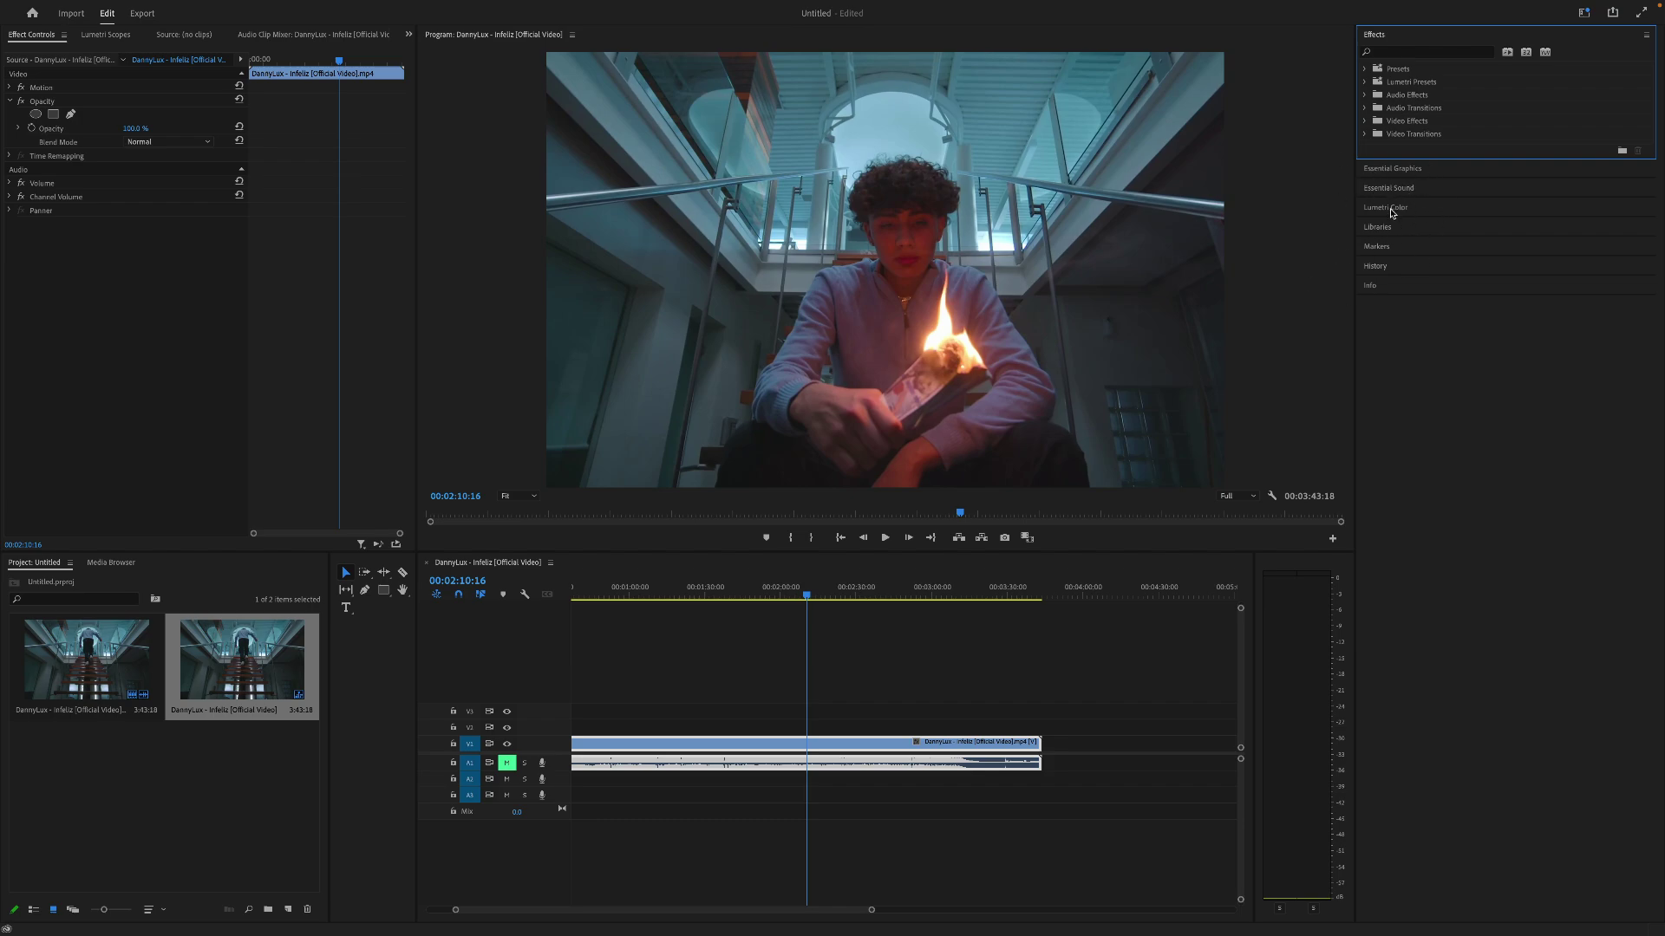
click(1394, 208)
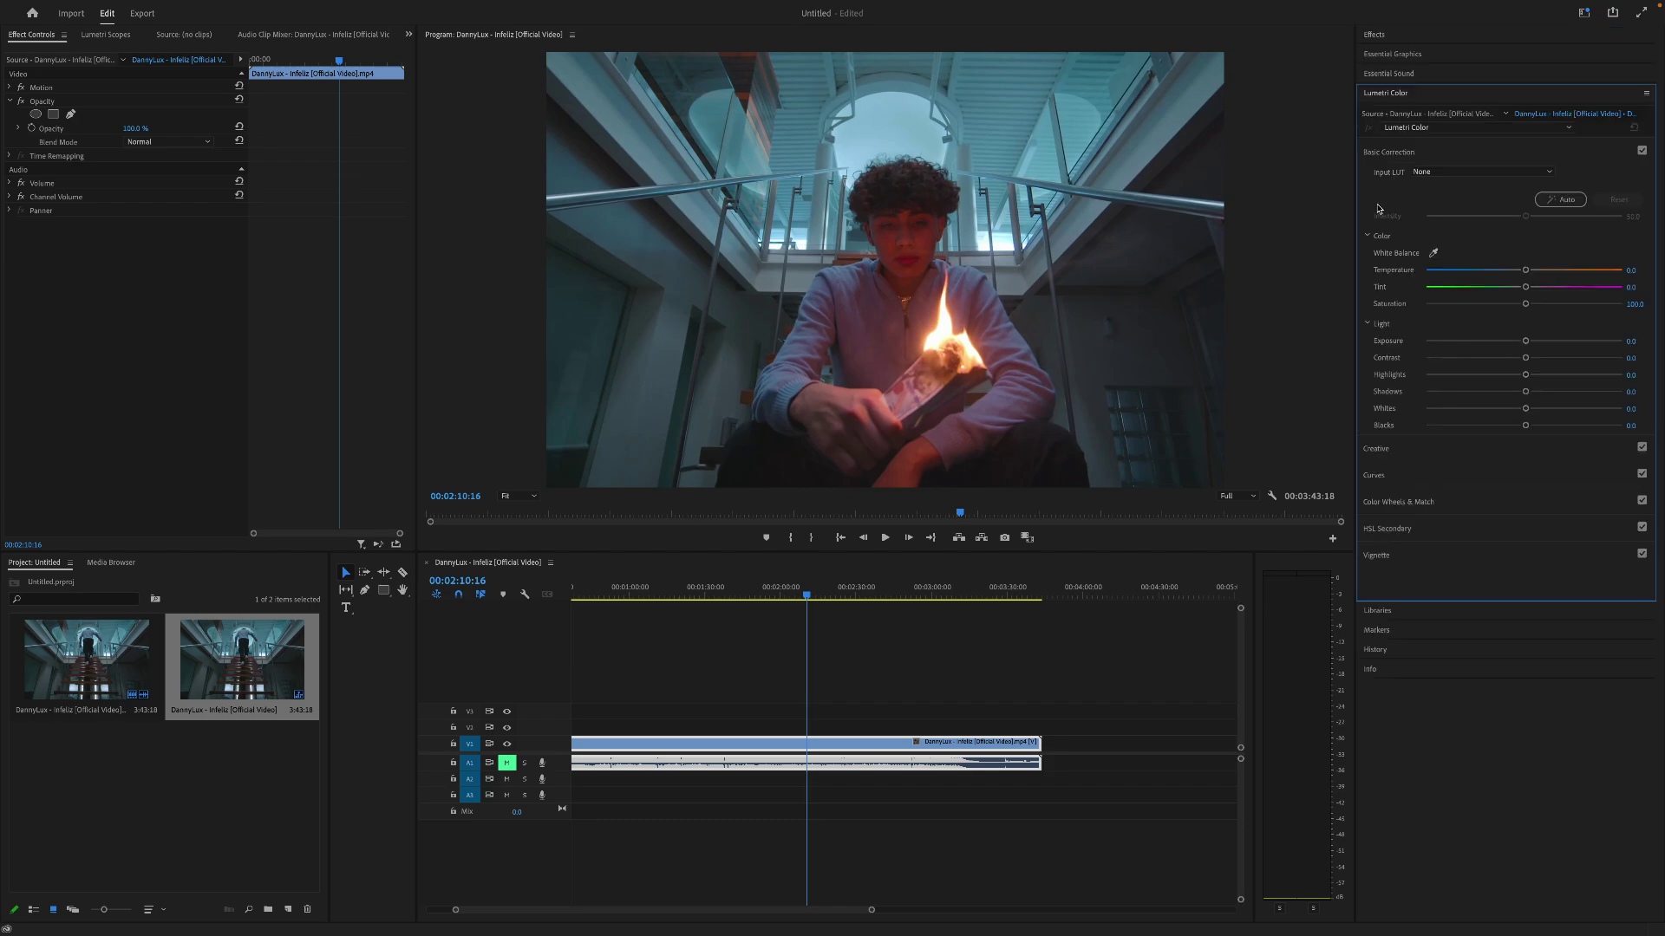
Load 01-AFTER HOURS-RETRO-LUT.cube as the Input LUT in Lumetri Basic Correction
click(1425, 174)
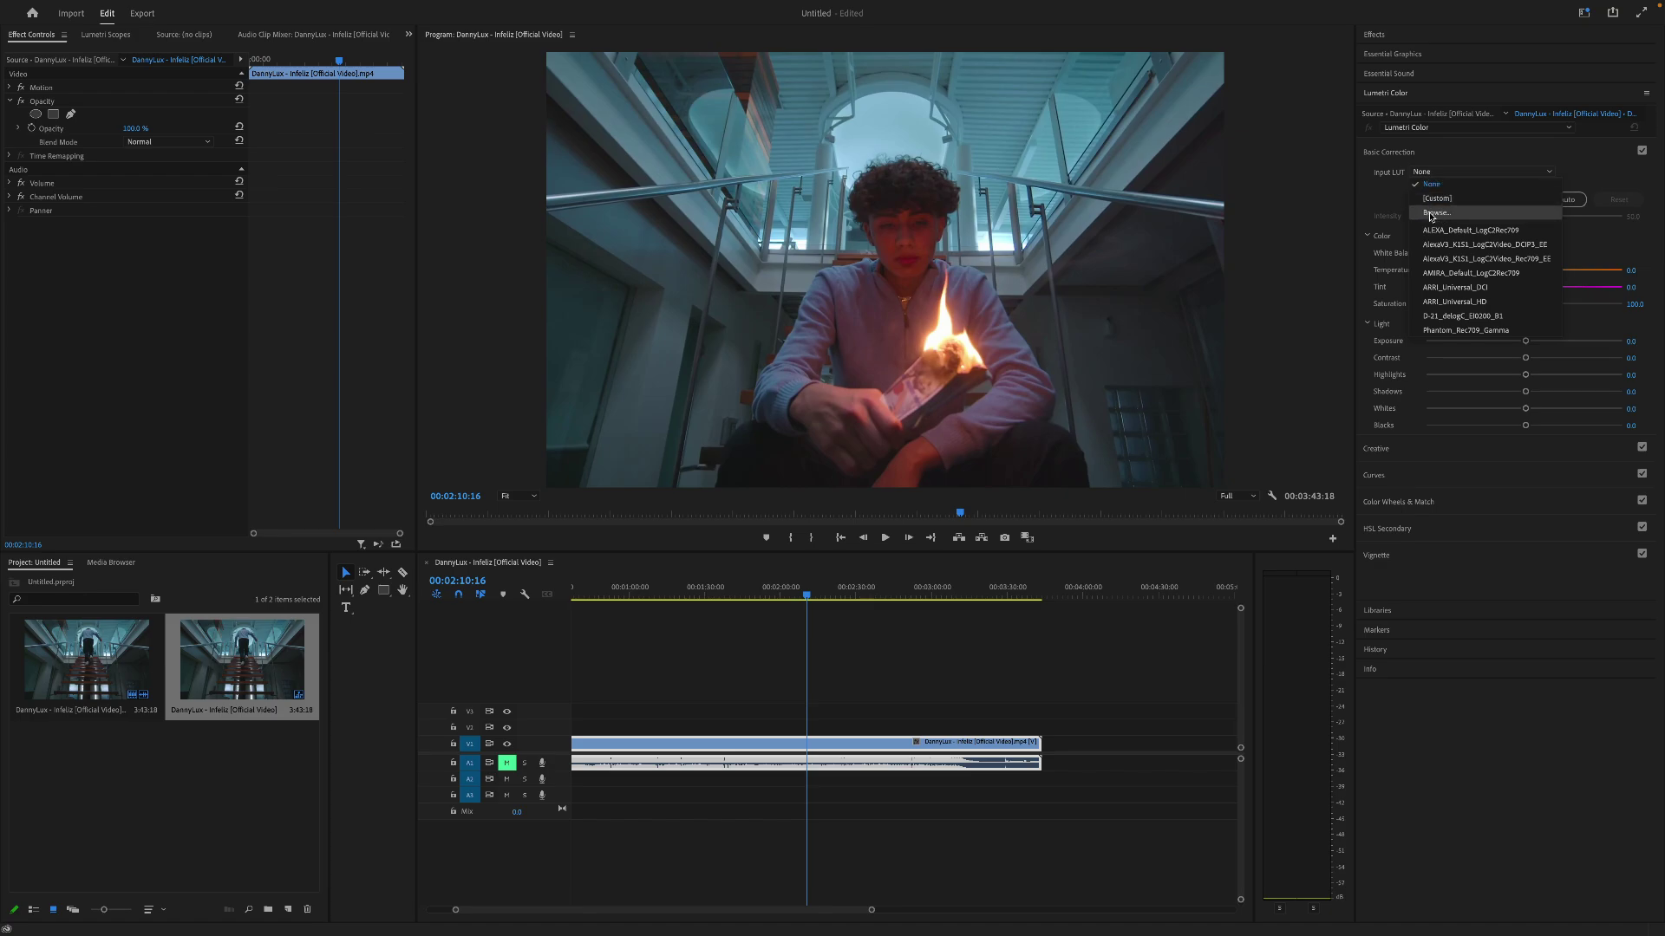
click(1436, 214)
click(799, 295)
scroll(844, 333, down, 1)
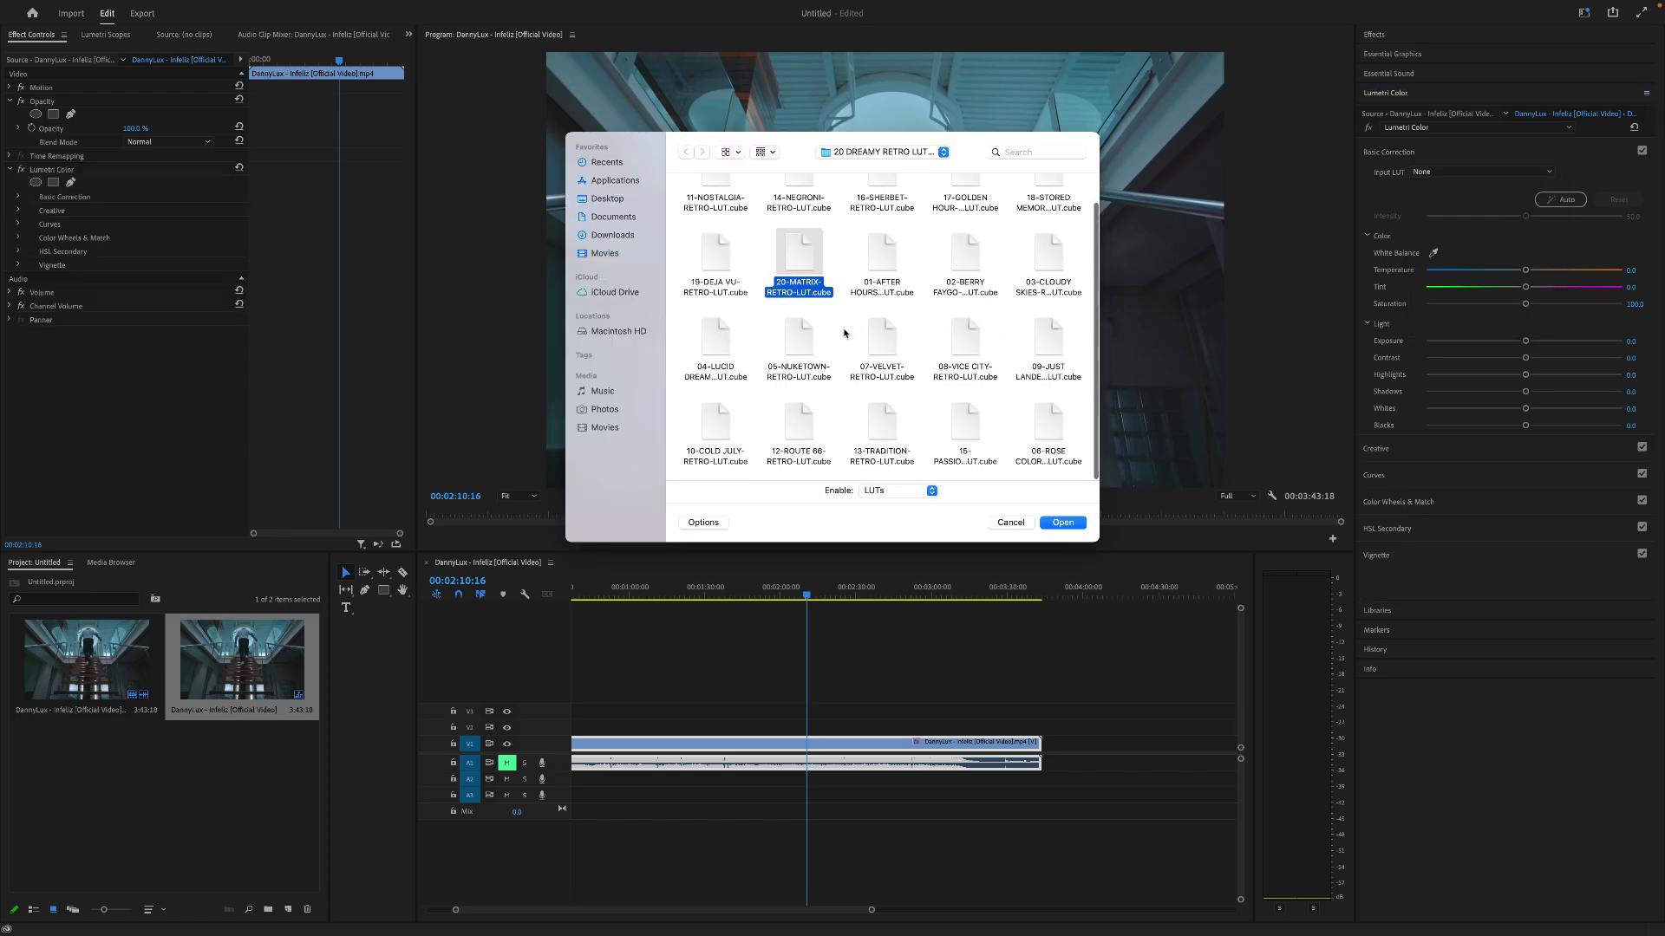
click(911, 293)
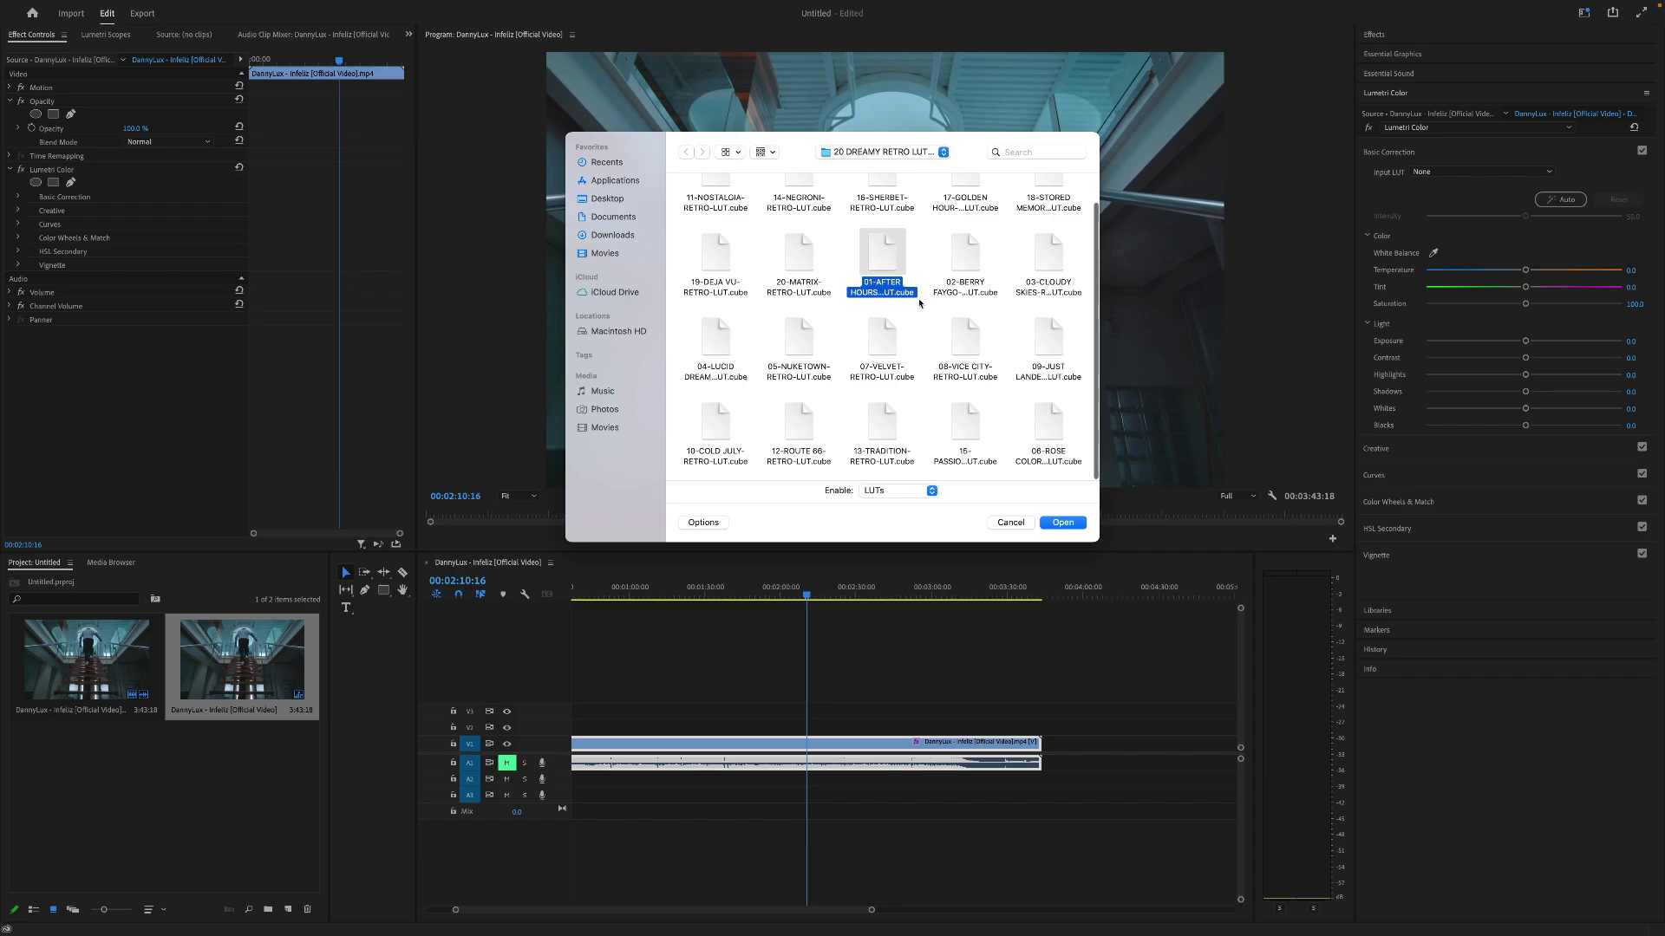
click(1064, 523)
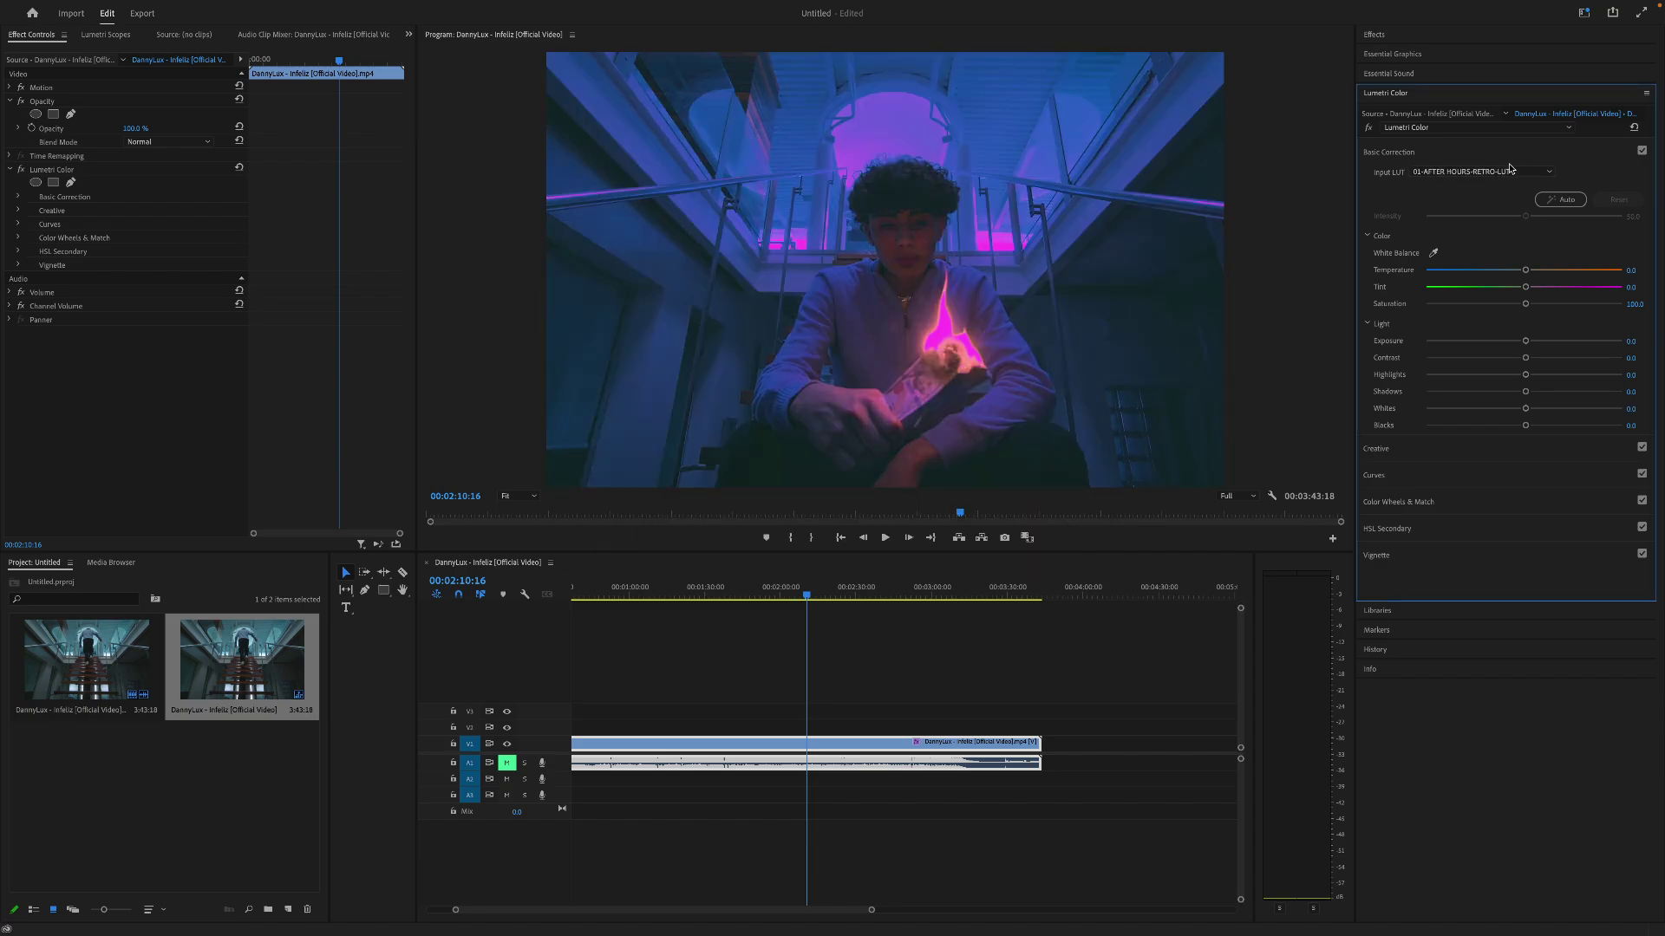
Toggle Basic Correction off and on around 2:06 to compare the After Hours grade with the original
click(1641, 152)
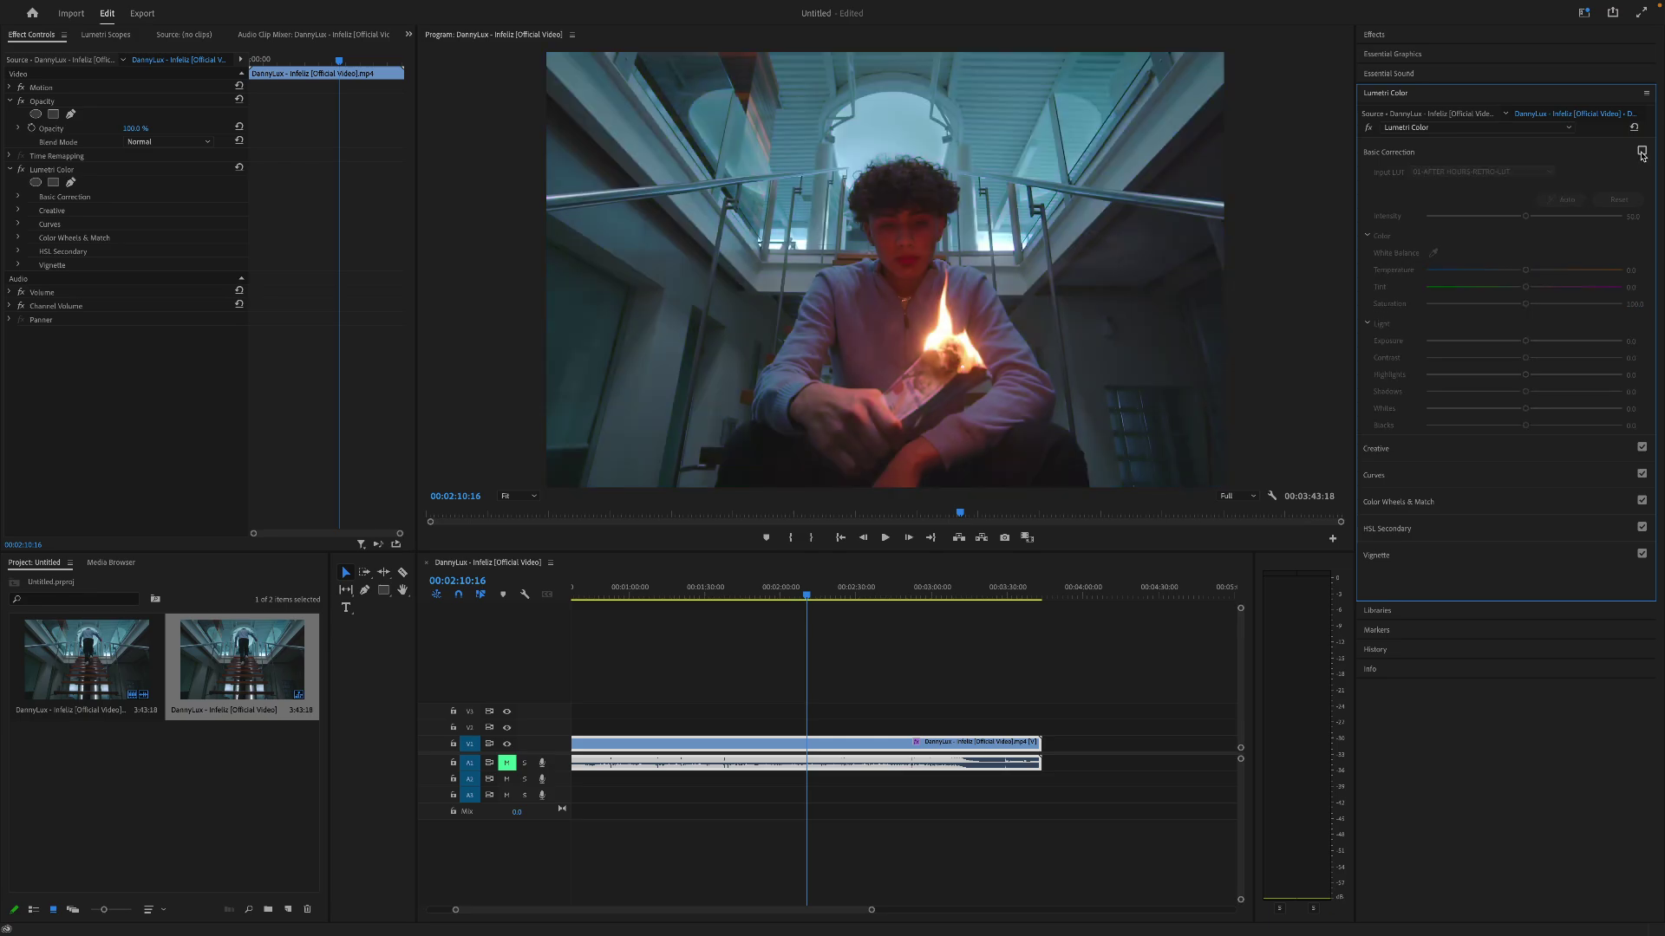
click(1642, 153)
click(795, 594)
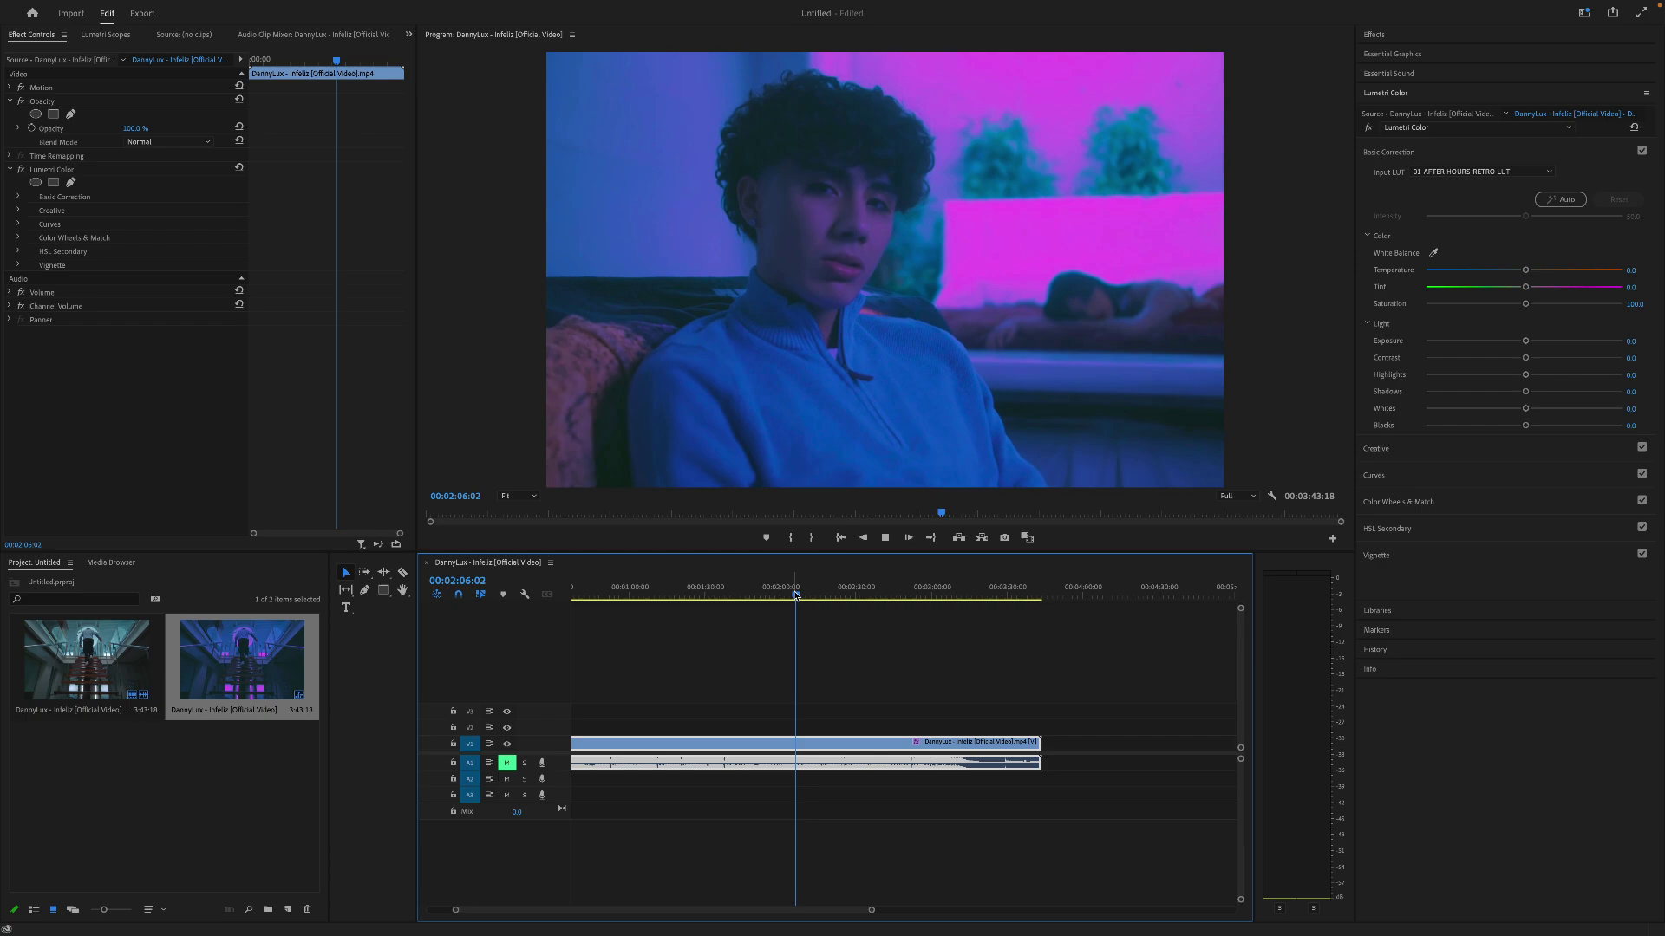
click(1641, 153)
click(1641, 152)
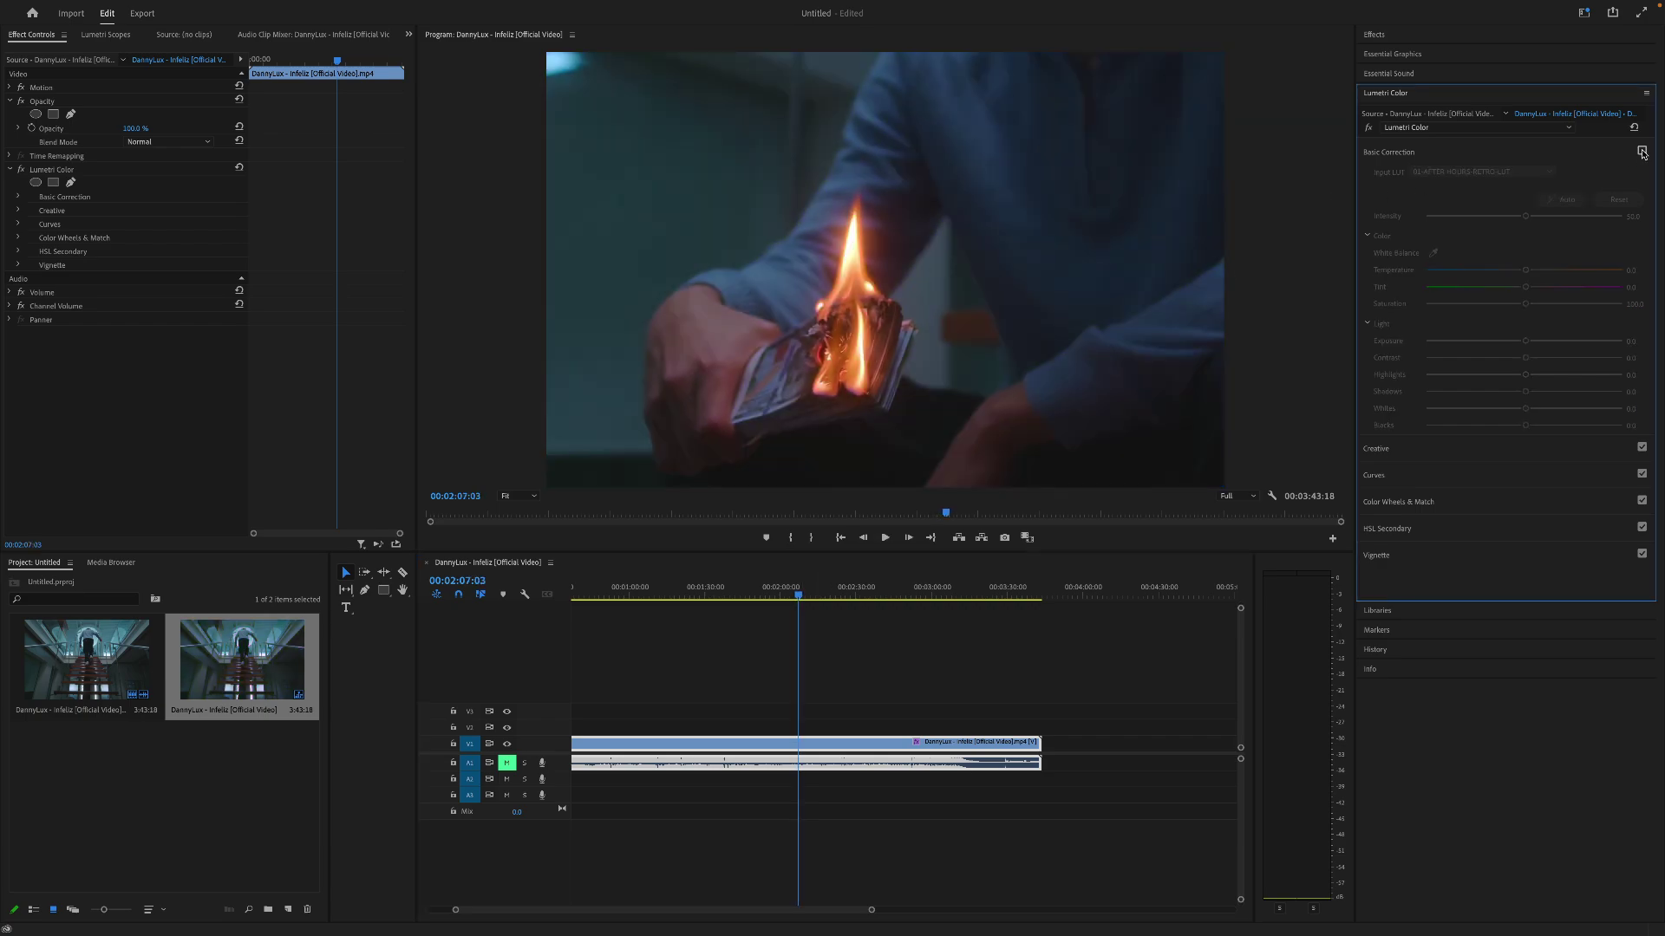
click(1642, 153)
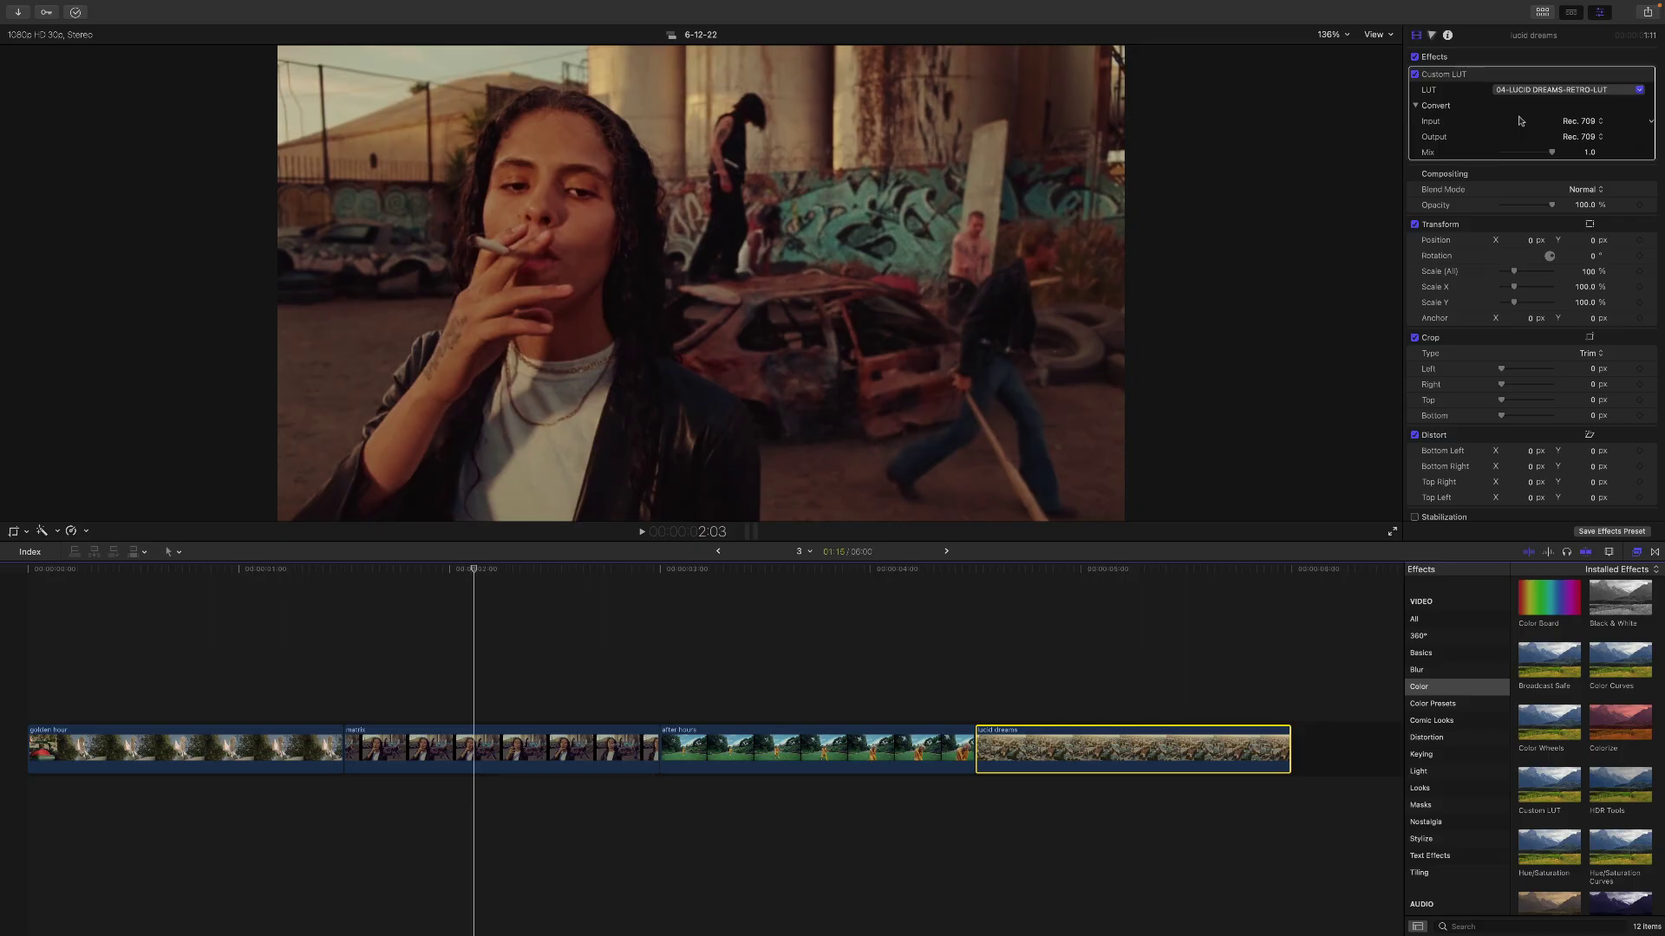